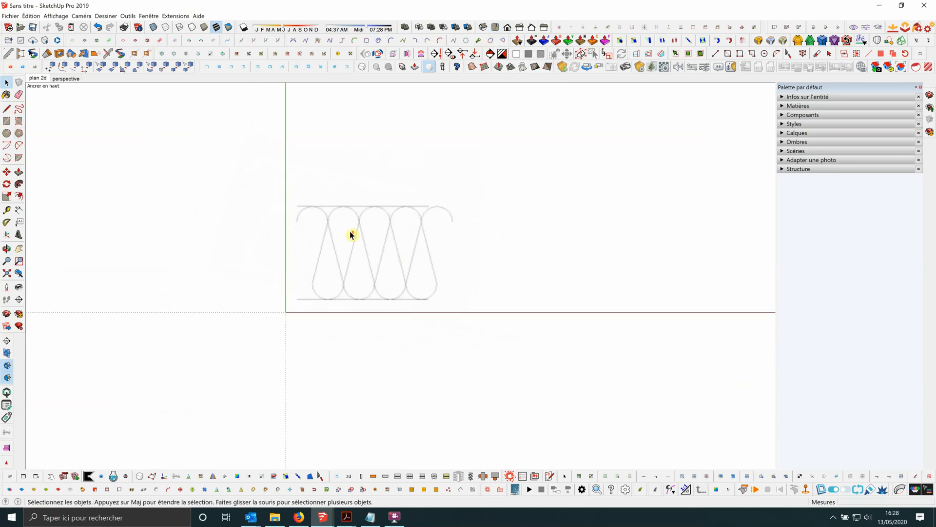
# Trace the insulation image's upper horizontal edge with a line, running it slightly past the last loop.
pyautogui.scroll(1, 349, 231)
pyautogui.scroll(-1, 374, 237)
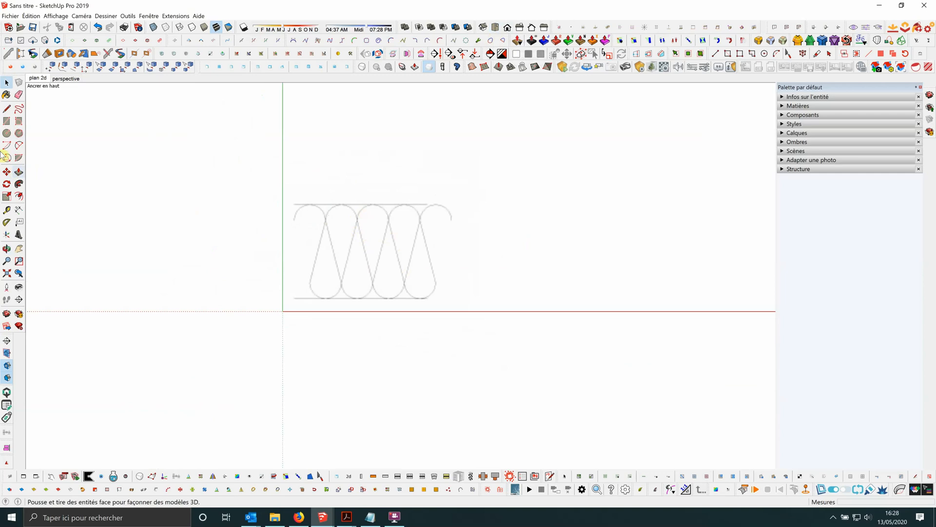
pyautogui.click(6, 109)
pyautogui.scroll(1, 319, 195)
pyautogui.scroll(1, 314, 195)
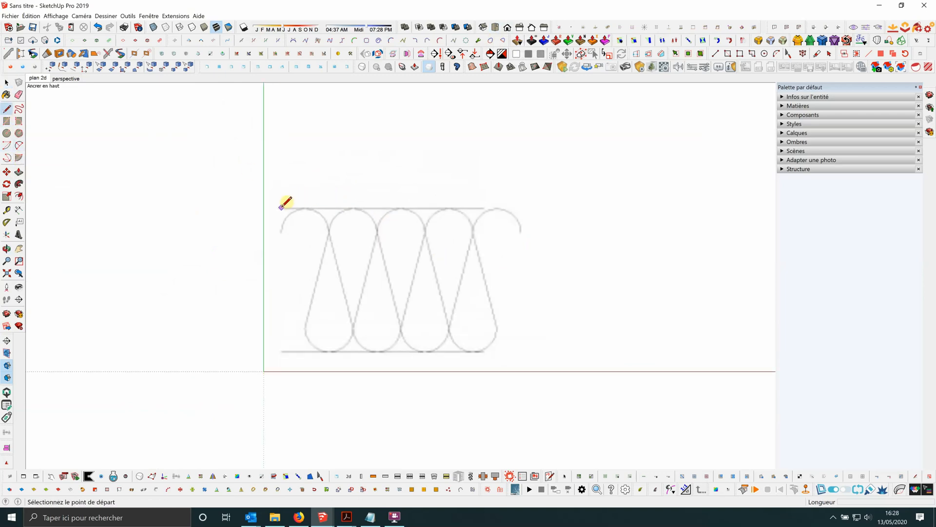
pyautogui.click(281, 207)
pyautogui.click(525, 207)
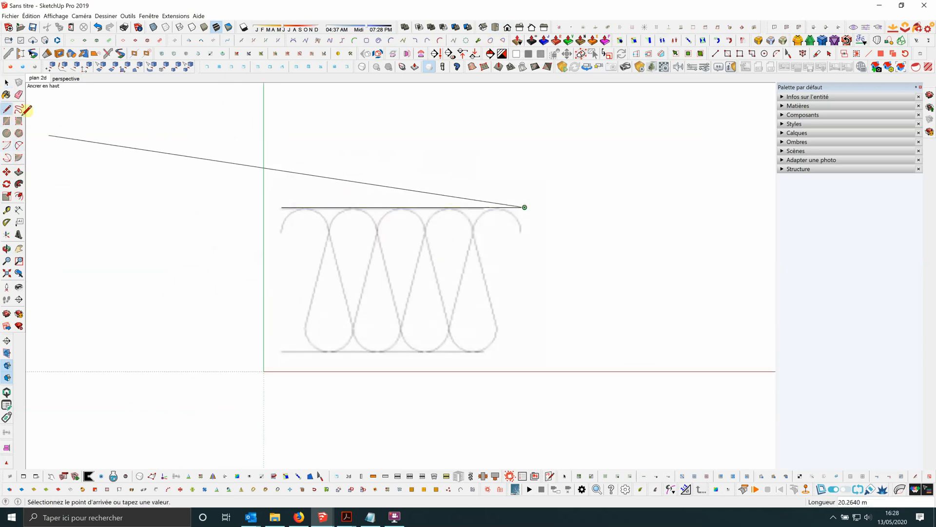
# Trace the insulation image's lower horizontal edge with a line ending level with the upper line.
pyautogui.click(7, 108)
pyautogui.click(282, 351)
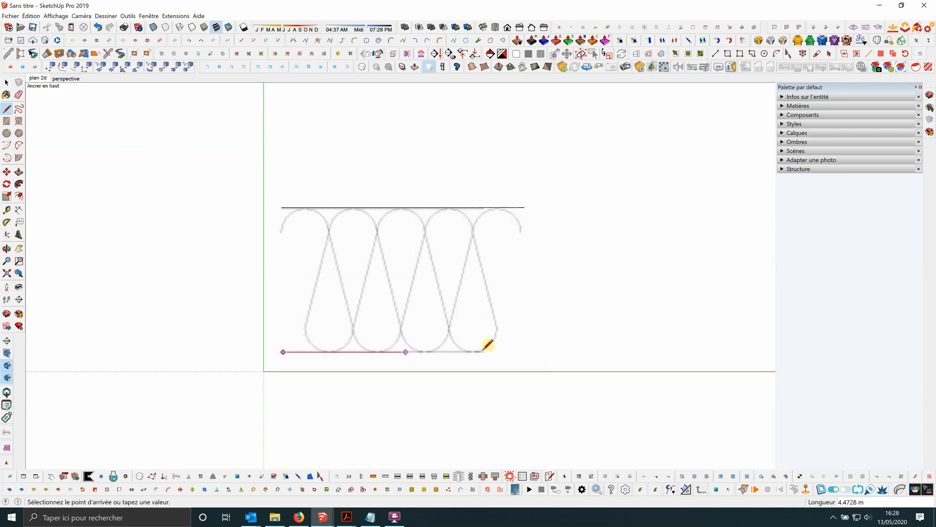
pyautogui.click(525, 351)
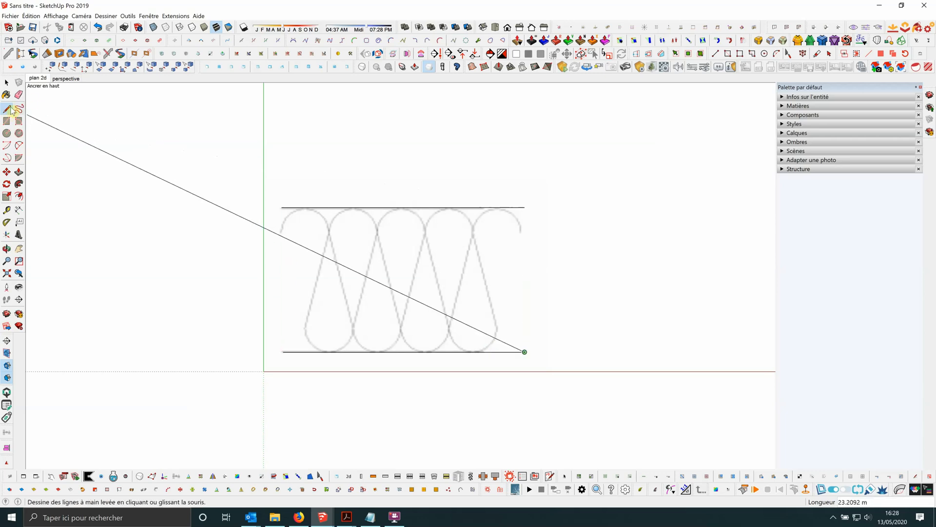
pyautogui.click(6, 83)
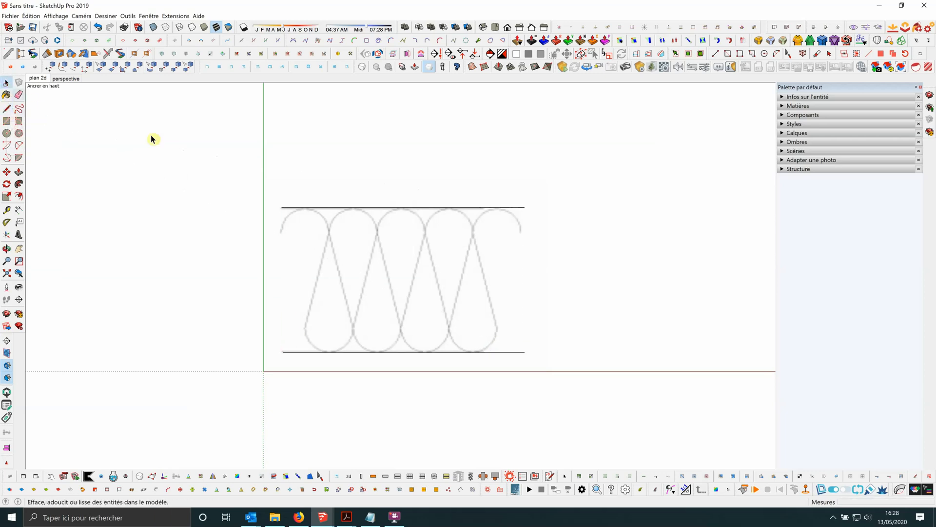
# Draw a vertical line from the upper line's left end down past the lower line.
pyautogui.click(6, 109)
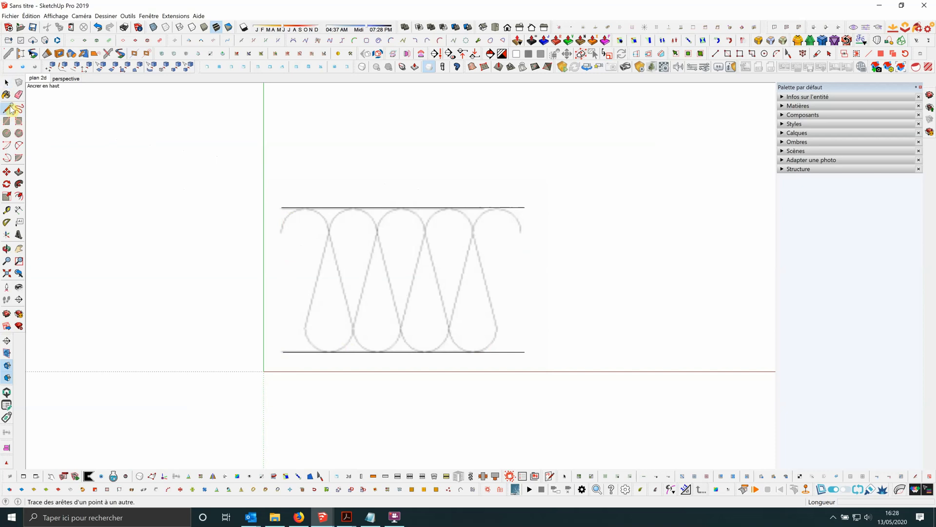
pyautogui.click(282, 207)
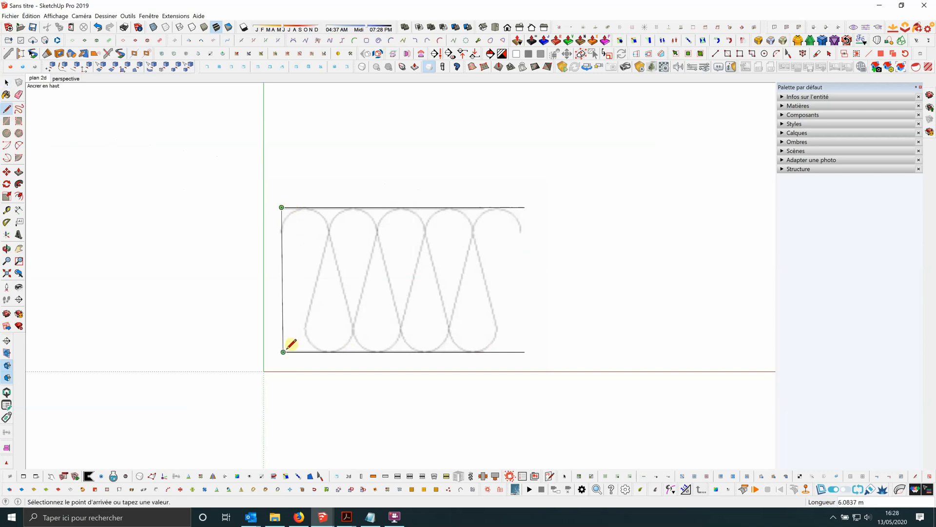
pyautogui.click(282, 410)
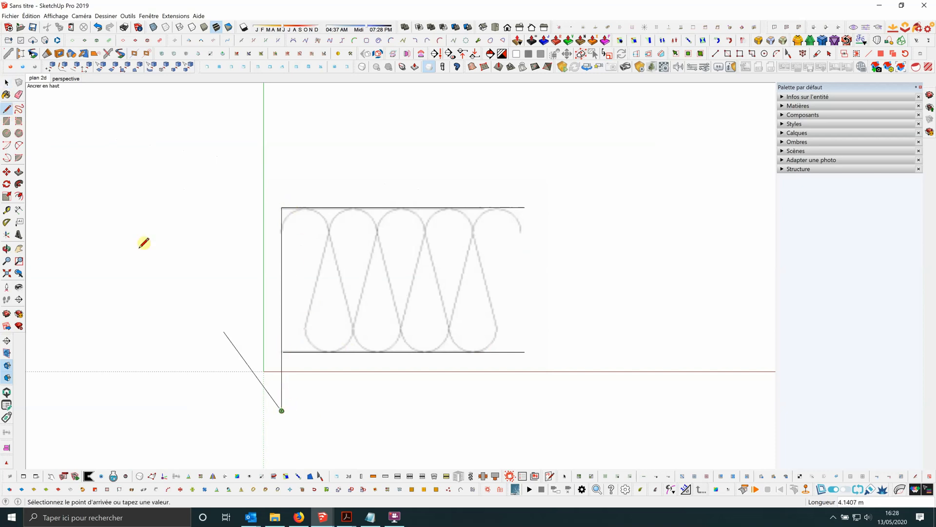
pyautogui.click(6, 109)
# Add a short horizontal line extending the lower line's left end across the vertical line to the green axis.
pyautogui.scroll(-1, 347, 287)
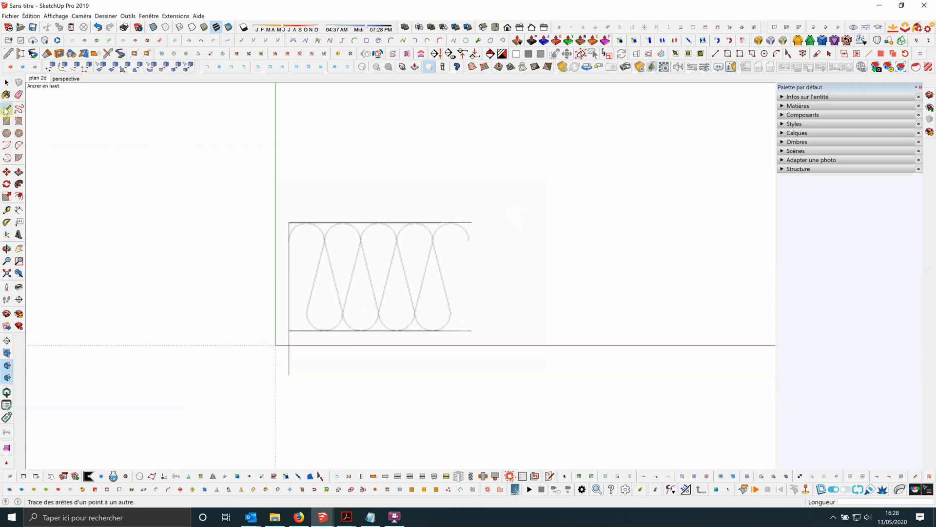
pyautogui.scroll(2, 298, 332)
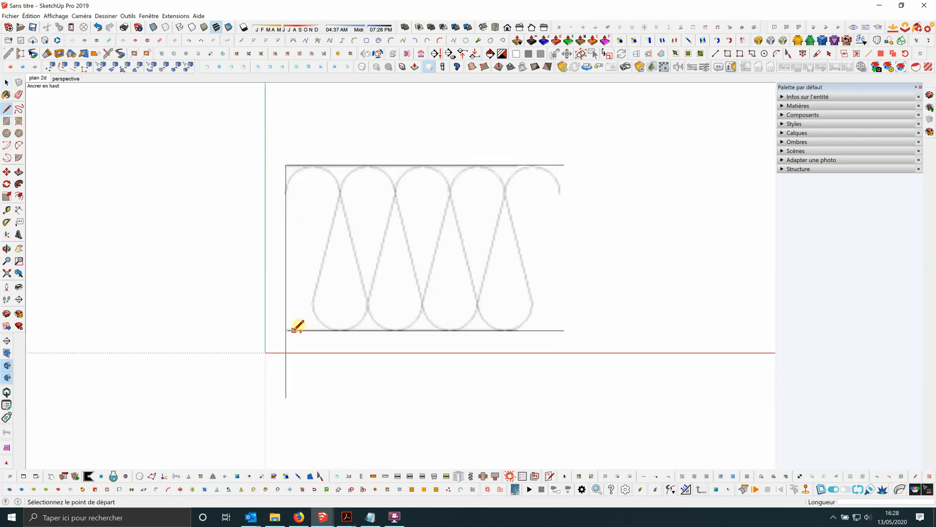
pyautogui.click(287, 330)
pyautogui.click(266, 331)
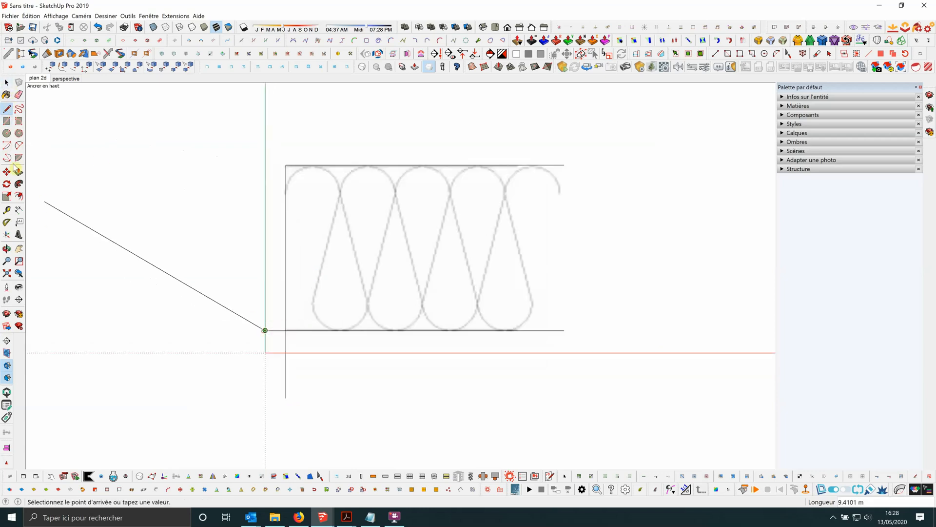
pyautogui.click(7, 84)
# Erase the line pieces overhanging the lower-left corner of the outline.
pyautogui.scroll(-2, 184, 208)
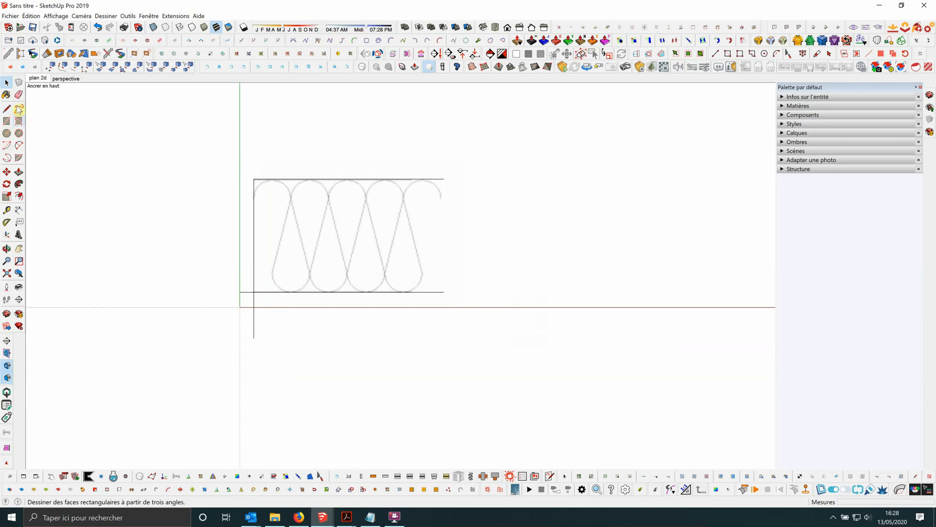
pyautogui.click(19, 95)
pyautogui.scroll(2, 229, 276)
pyautogui.click(254, 300)
pyautogui.scroll(-2, 298, 279)
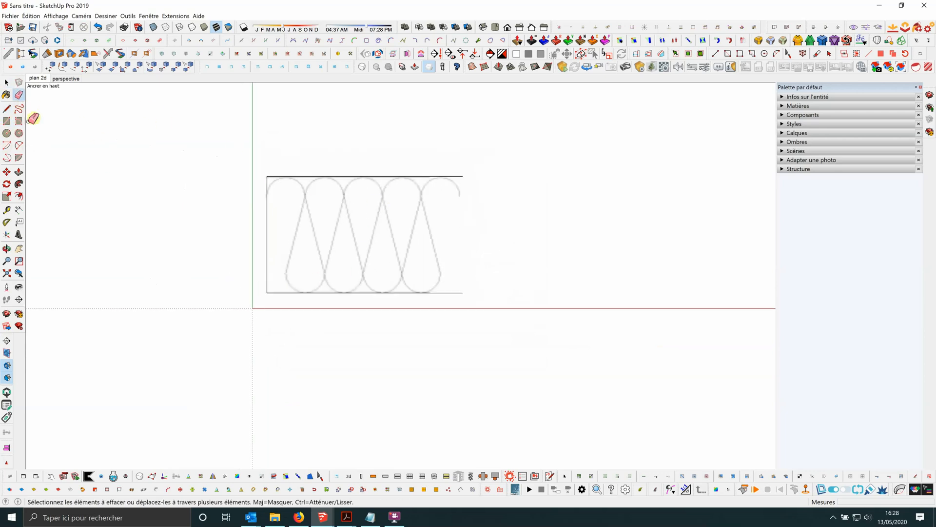
# Place a guide parallel to the upper line, about 0.92 m below it, through the points where the upper loops meet.
pyautogui.click(6, 109)
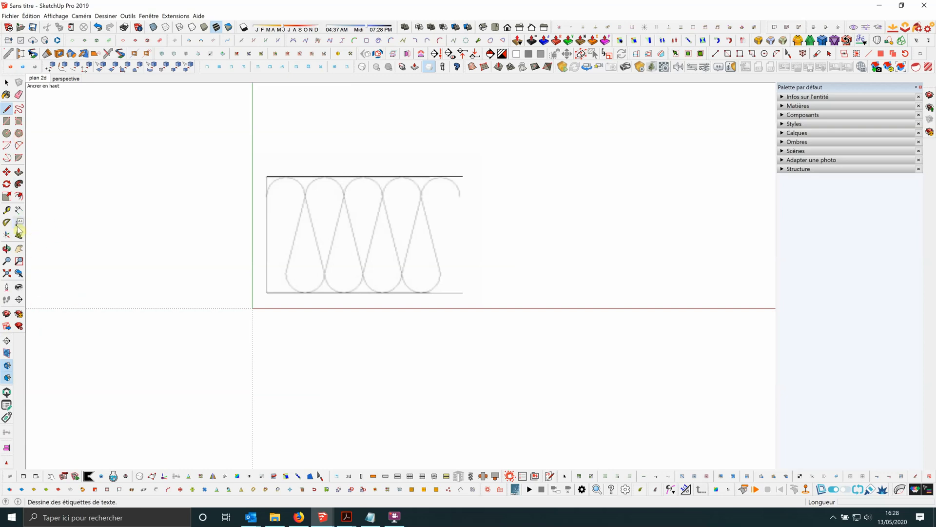
pyautogui.click(7, 210)
pyautogui.scroll(5, 361, 173)
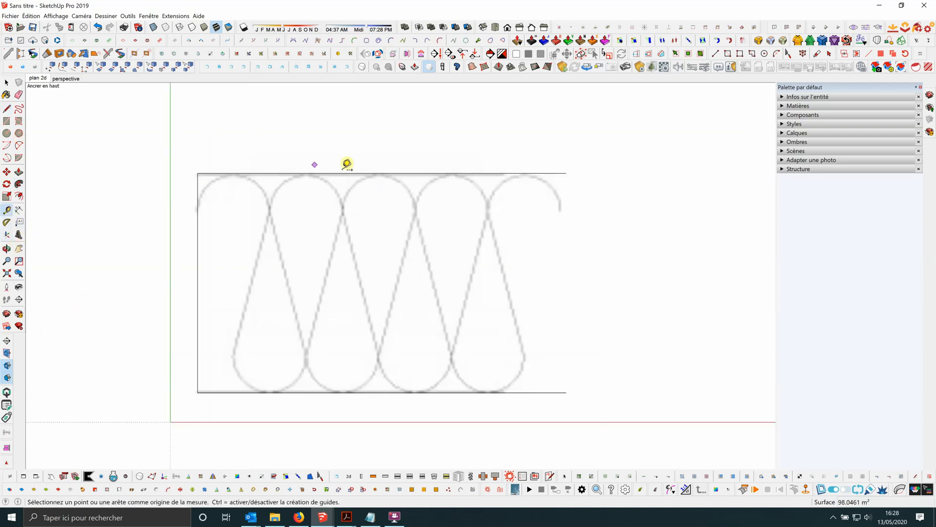
pyautogui.click(352, 174)
pyautogui.scroll(5, 355, 209)
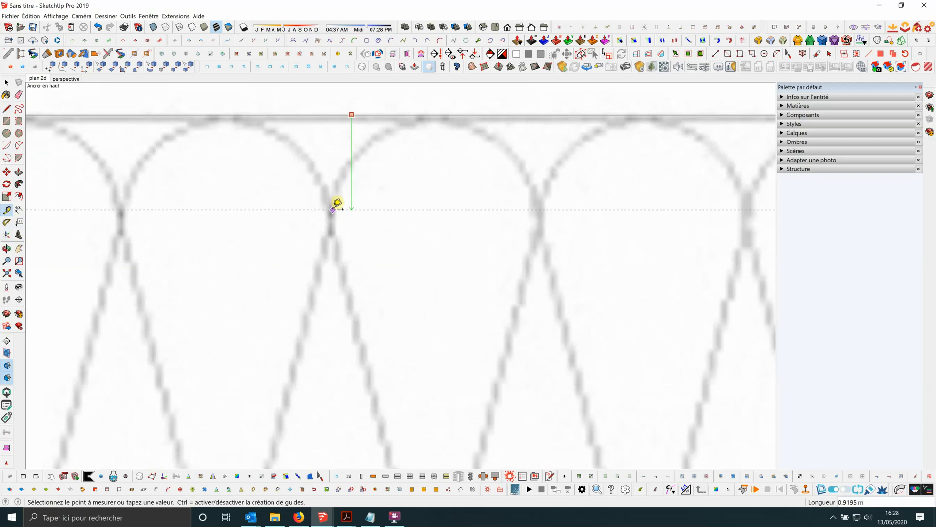
pyautogui.click(333, 209)
pyautogui.scroll(-6, 387, 179)
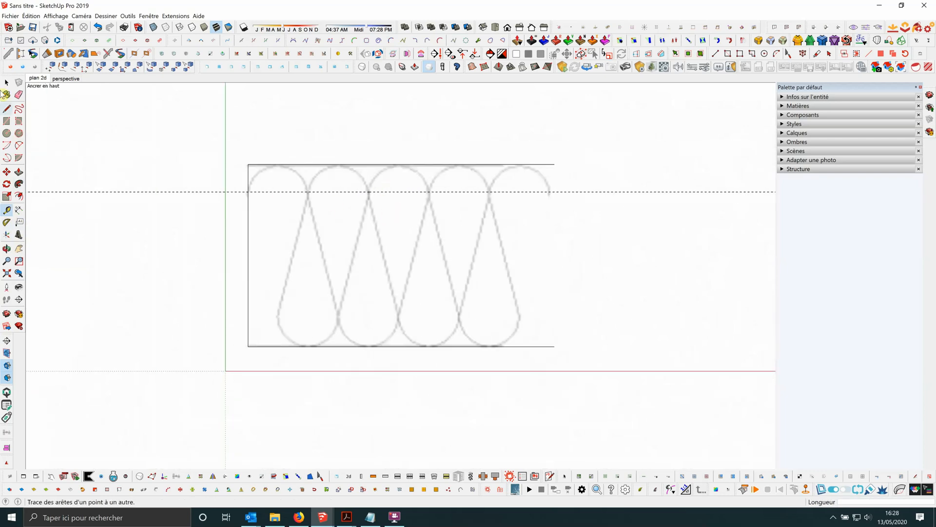
# Mirror the guide about the midpoint of the left vertical line, keep the original guide, and return to the top view.
pyautogui.click(7, 82)
pyautogui.click(238, 193)
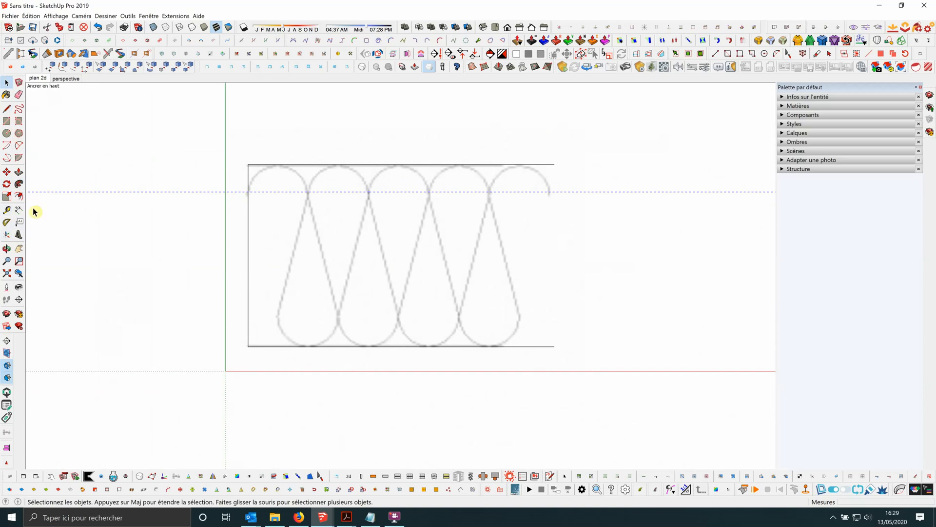
pyautogui.click(214, 476)
pyautogui.moveTo(408, 364); pyautogui.dragTo(286, 182, button='middle')
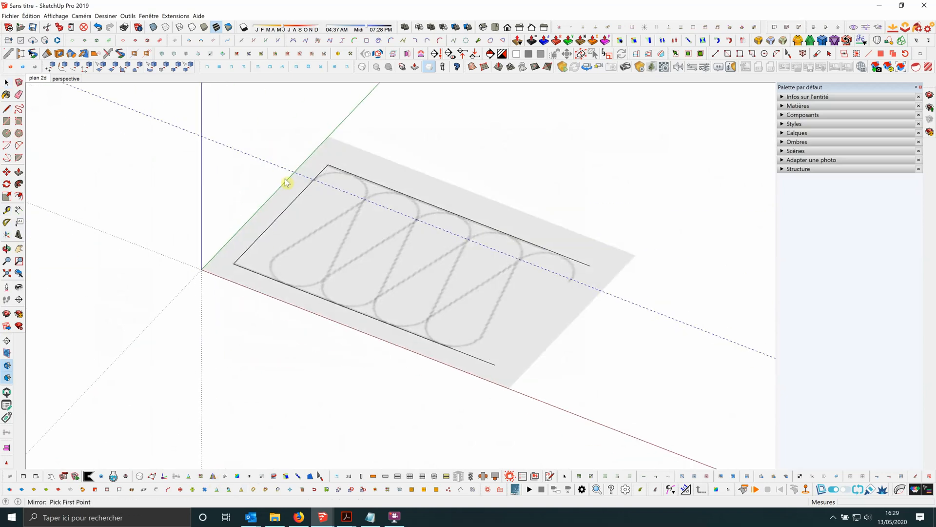
pyautogui.click(282, 215)
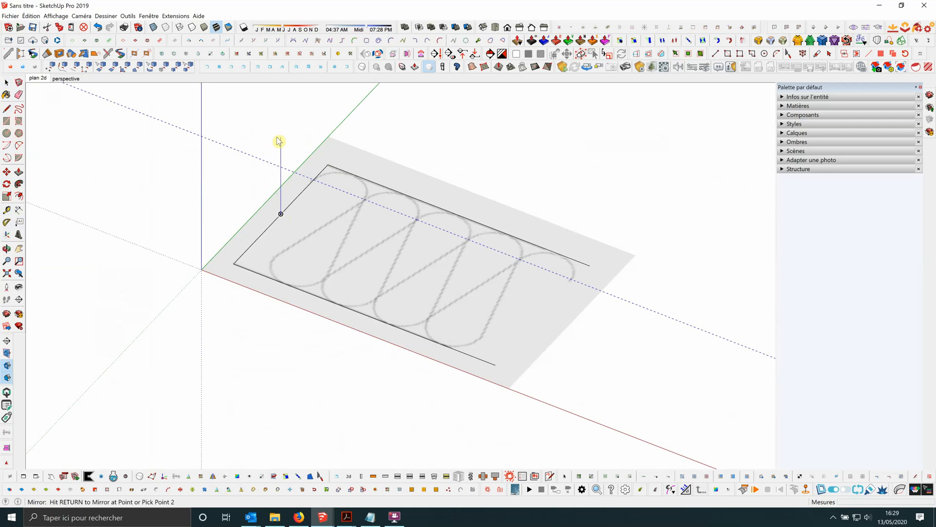
pyautogui.click(240, 127)
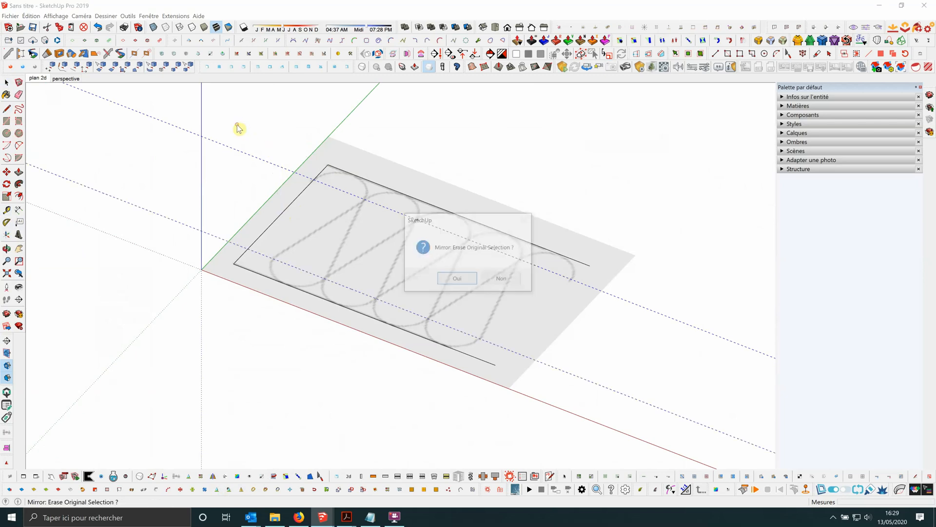
pyautogui.click(496, 279)
pyautogui.click(495, 27)
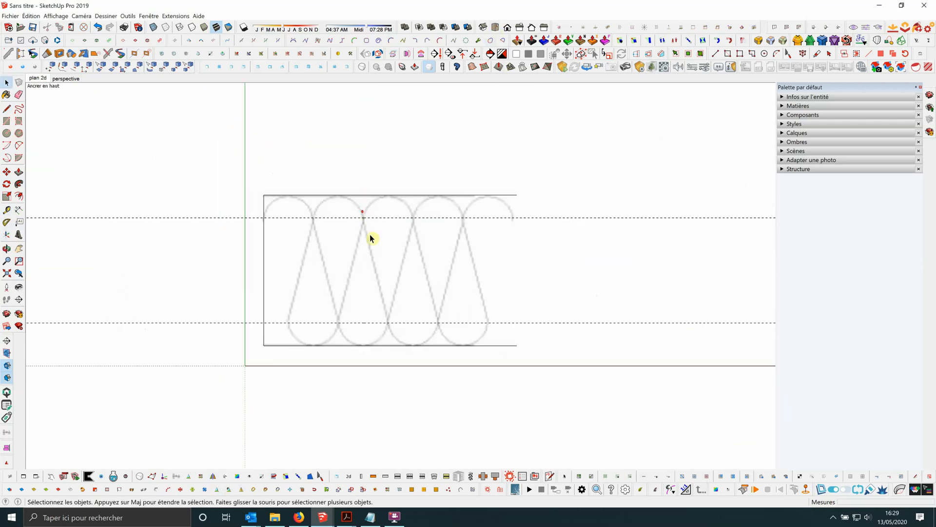
# Draw a two-point arc over the second upper loop, from guide to guide, with a bulge of about 0.92 m touching the upper line.
pyautogui.scroll(1, 340, 321)
pyautogui.scroll(-1, 341, 307)
pyautogui.scroll(2, 356, 244)
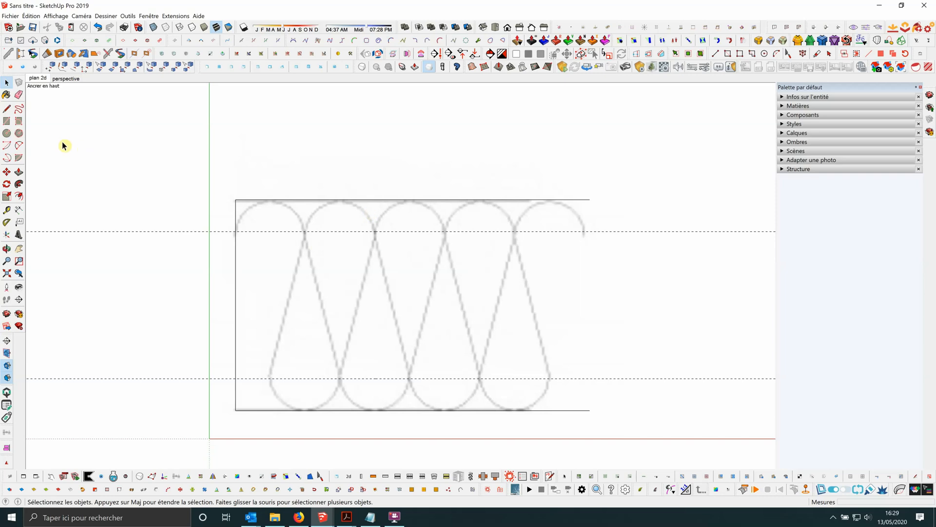
pyautogui.click(19, 145)
pyautogui.scroll(1, 341, 230)
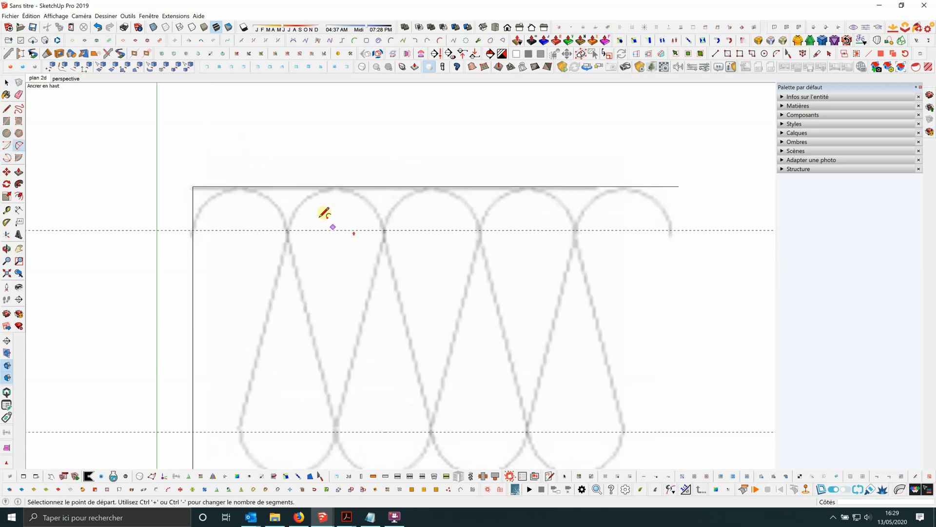
pyautogui.scroll(1, 322, 217)
pyautogui.click(274, 236)
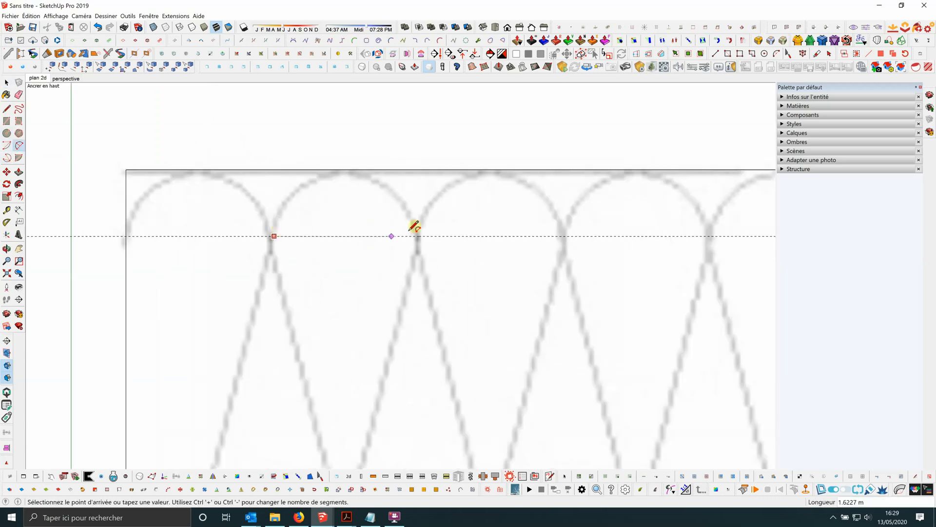
pyautogui.click(417, 236)
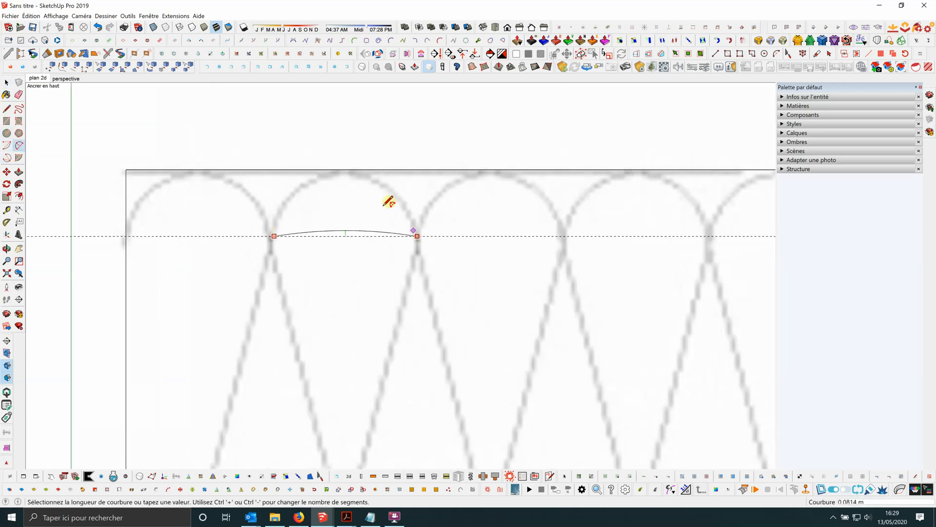
pyautogui.click(351, 166)
pyautogui.scroll(-1, 338, 147)
pyautogui.press('space')
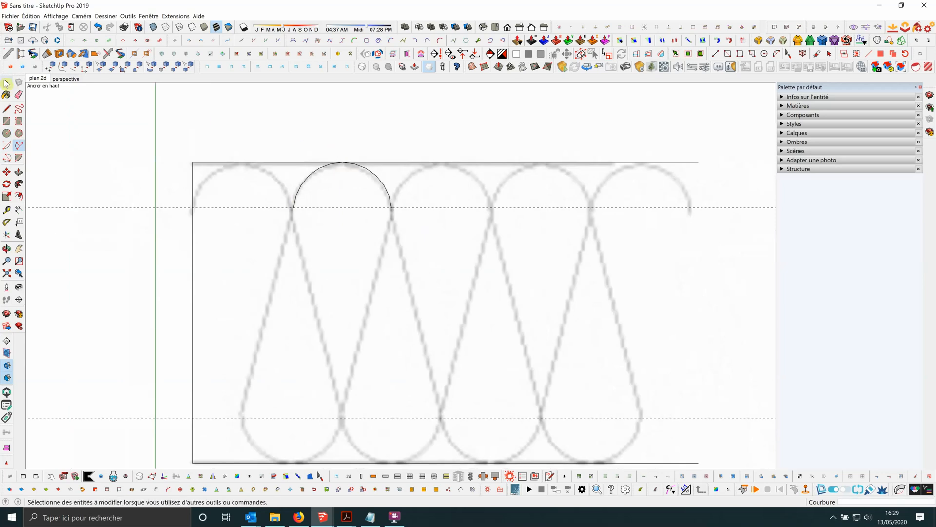
# Set the right half of the traced arc to 24 segments.
pyautogui.scroll(-2, 303, 158)
pyautogui.click(324, 153)
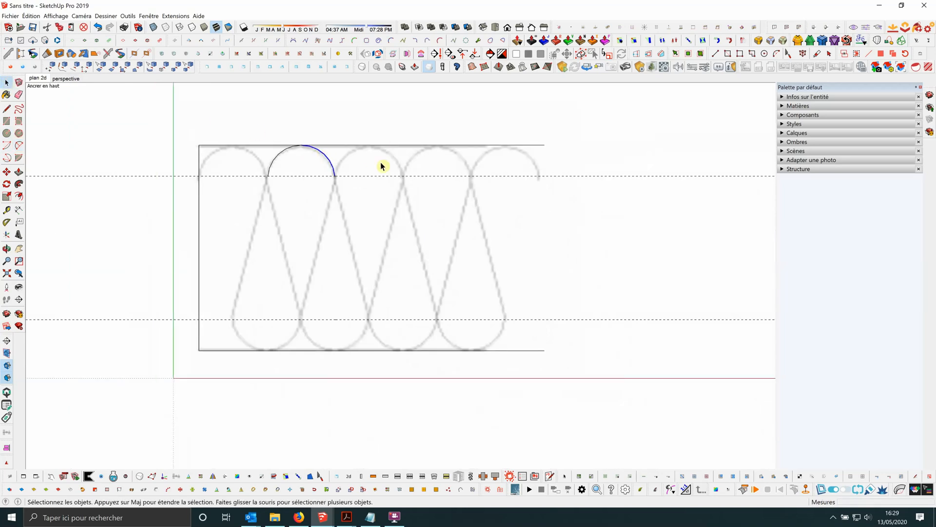
pyautogui.click(809, 98)
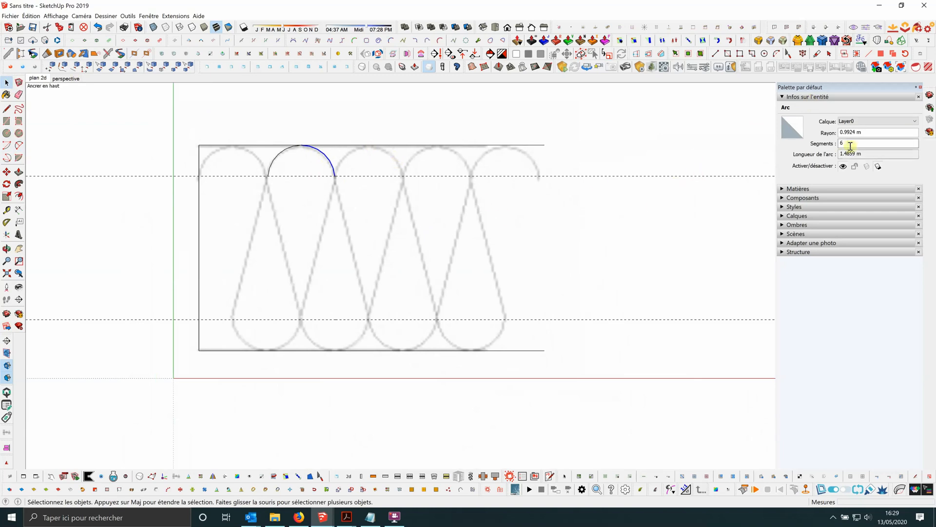
pyautogui.click(843, 144)
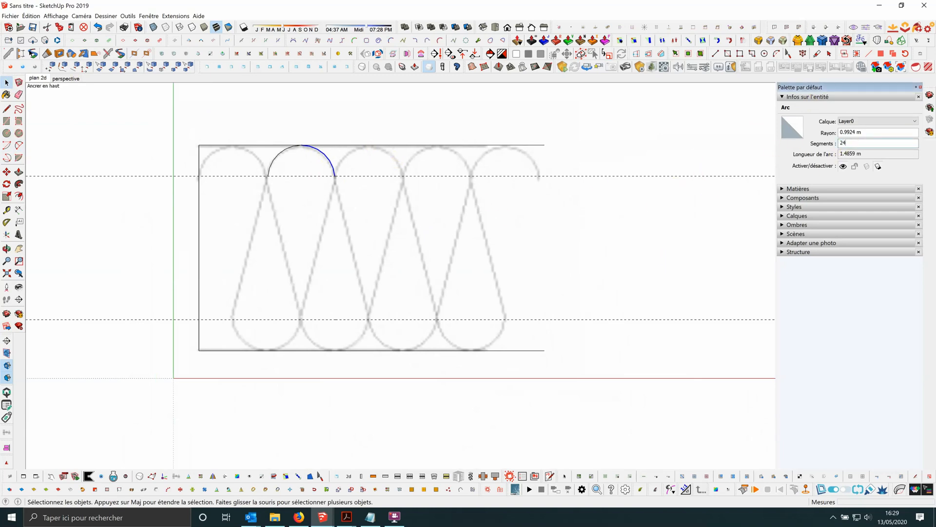
pyautogui.press('Return')
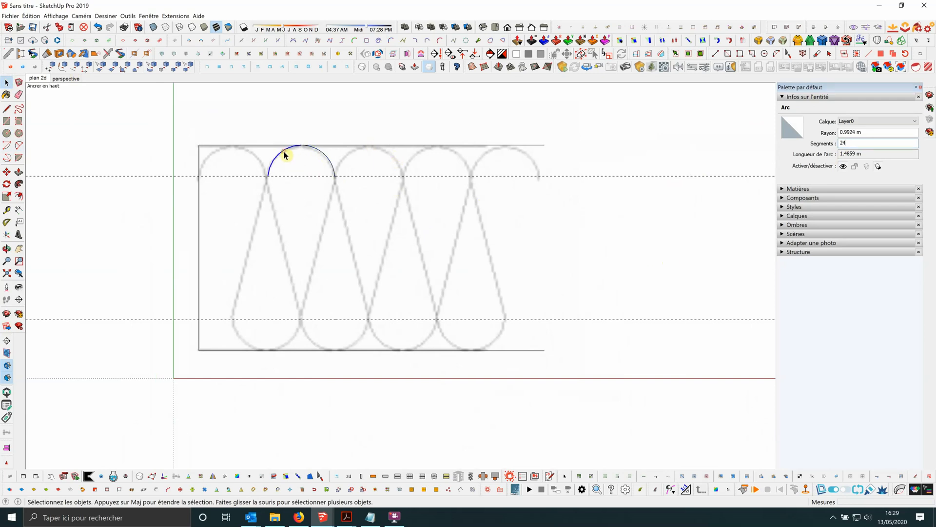
# Set the left half of the traced arc to 24 segments as well.
pyautogui.click(853, 143)
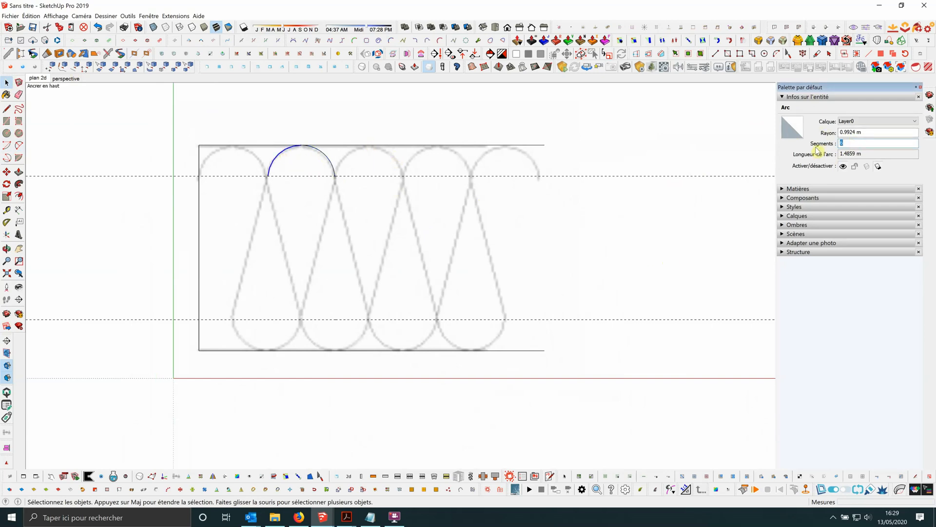
pyautogui.scroll(5, 288, 146)
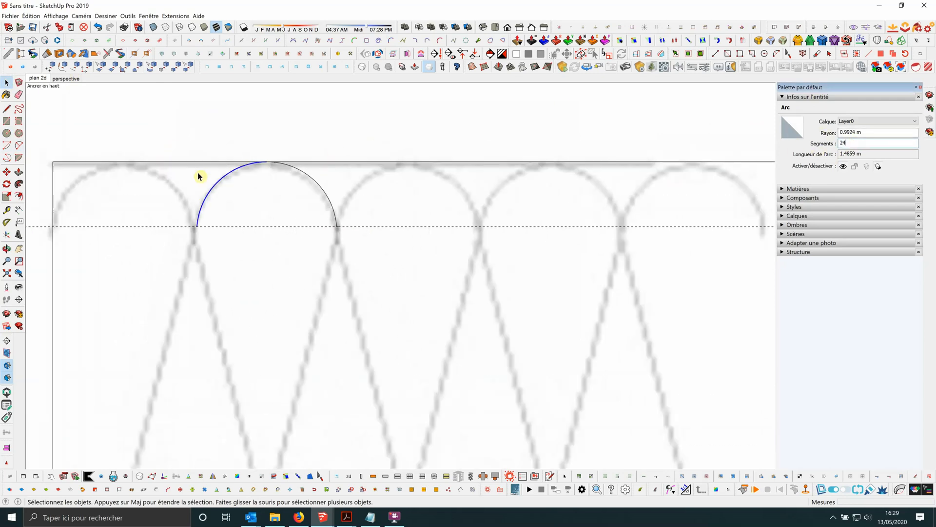
pyautogui.click(310, 132)
pyautogui.scroll(-5, 341, 146)
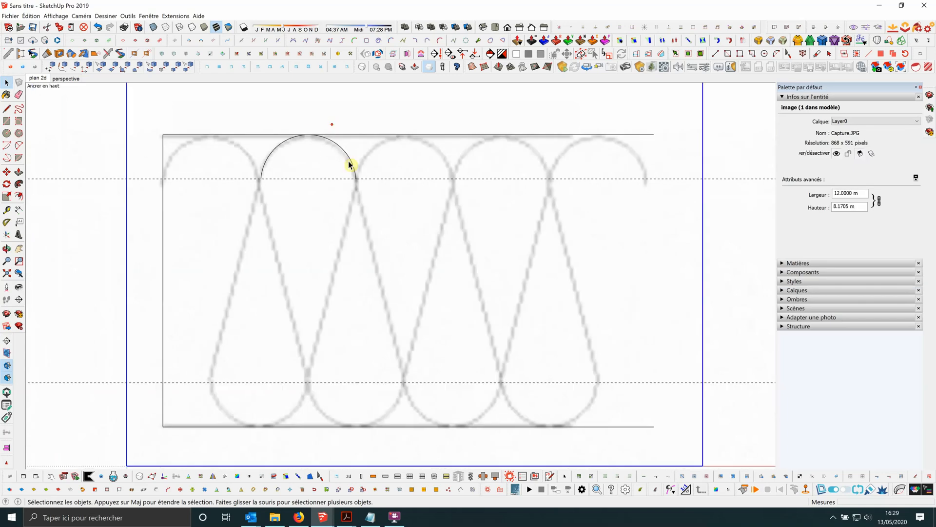
# Mirror the upper arc about the midpoint of the left vertical line and keep the original arc.
pyautogui.scroll(5, 258, 157)
pyautogui.scroll(-2, 361, 160)
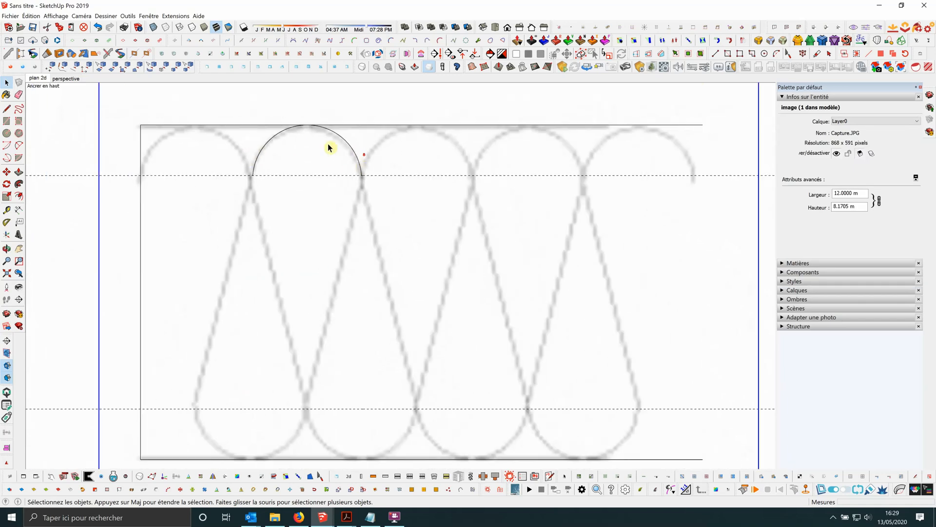
pyautogui.scroll(-1, 315, 149)
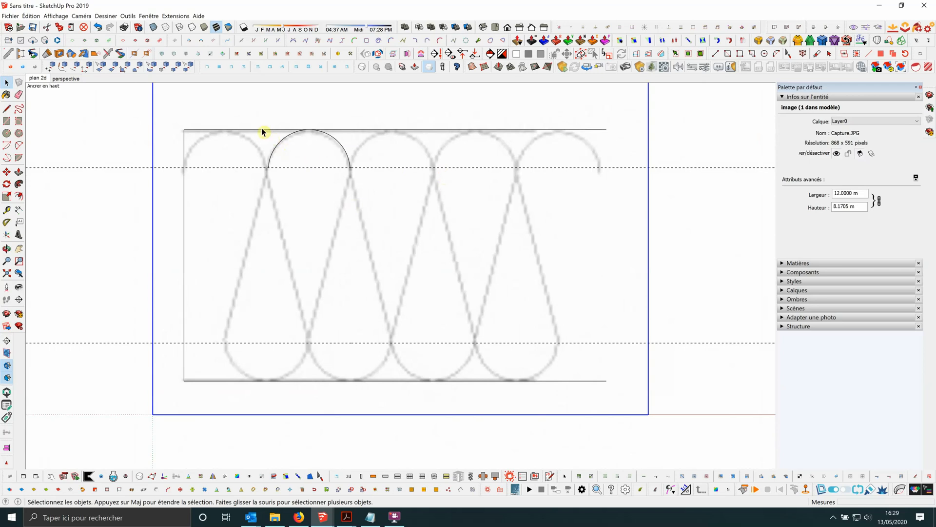
pyautogui.moveTo(255, 120); pyautogui.dragTo(358, 176)
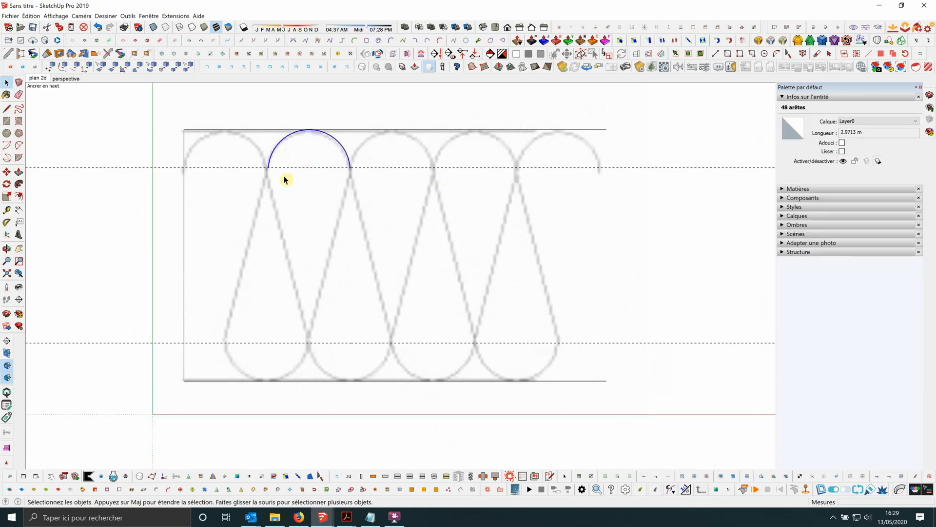
pyautogui.moveTo(312, 229); pyautogui.dragTo(256, 293, button='middle')
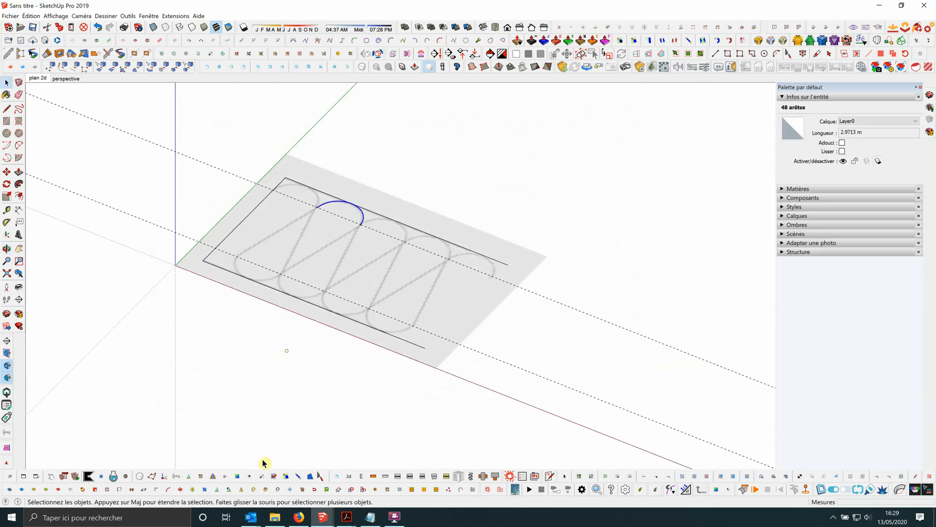
pyautogui.click(214, 477)
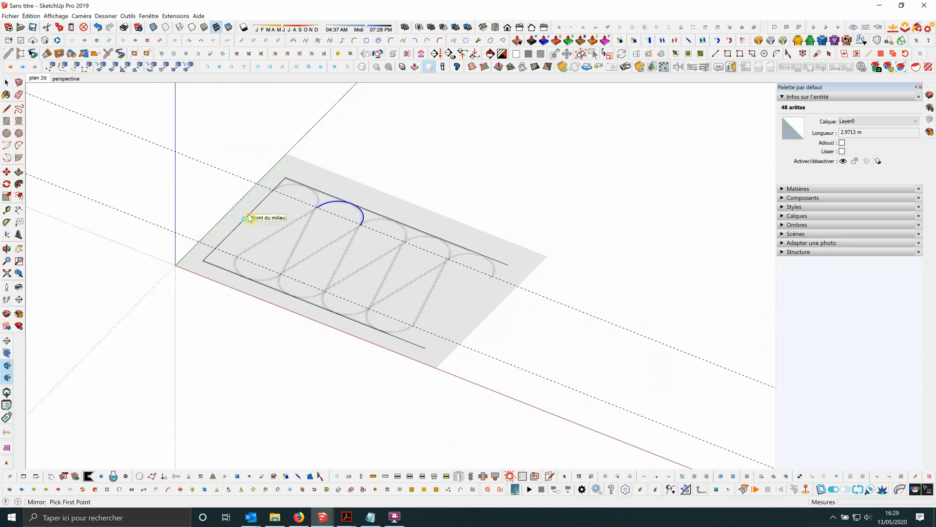
pyautogui.click(247, 216)
pyautogui.click(245, 157)
pyautogui.click(199, 141)
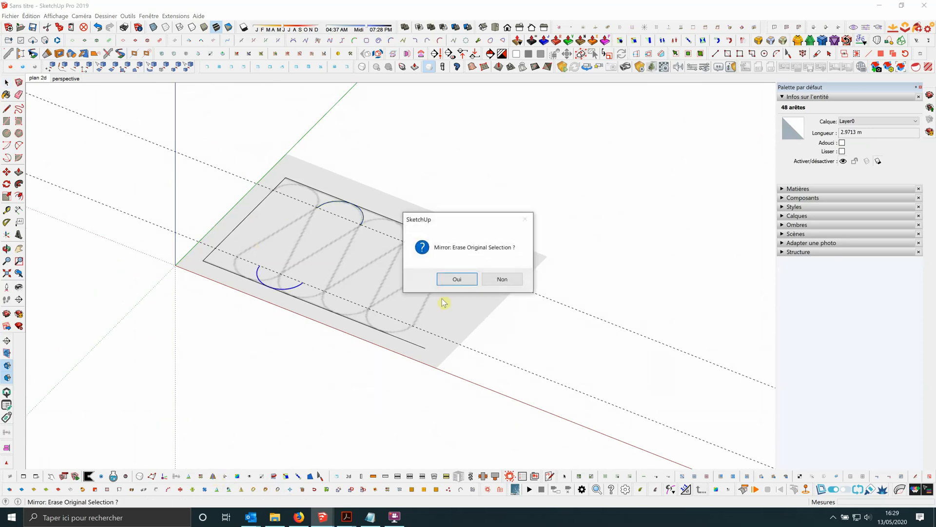
pyautogui.click(502, 279)
# In the top view, move the whole mirrored arc horizontally about 0.97 m onto the second lower loop of the image.
pyautogui.moveTo(502, 279); pyautogui.dragTo(282, 346, button='middle')
pyautogui.scroll(2, 308, 363)
pyautogui.click(306, 363)
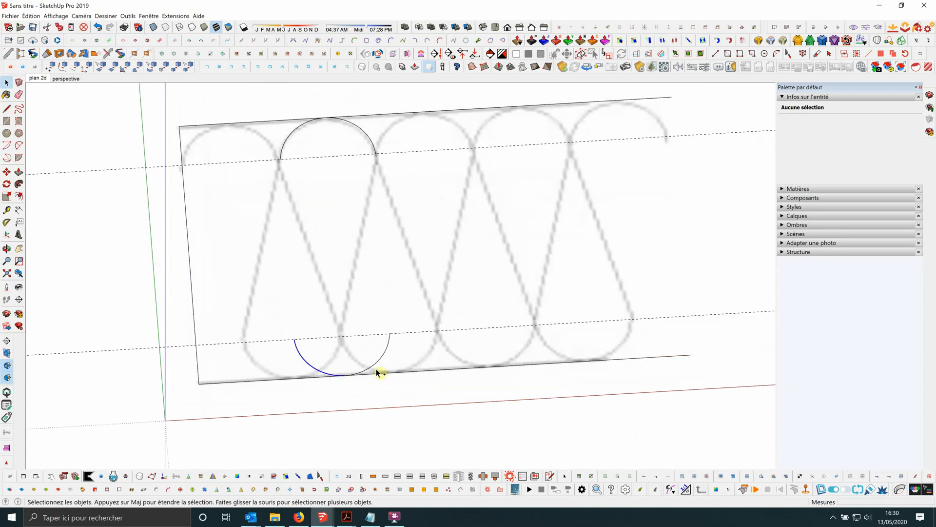
pyautogui.moveTo(358, 349); pyautogui.dragTo(355, 342, button='middle')
pyautogui.scroll(-3, 355, 341)
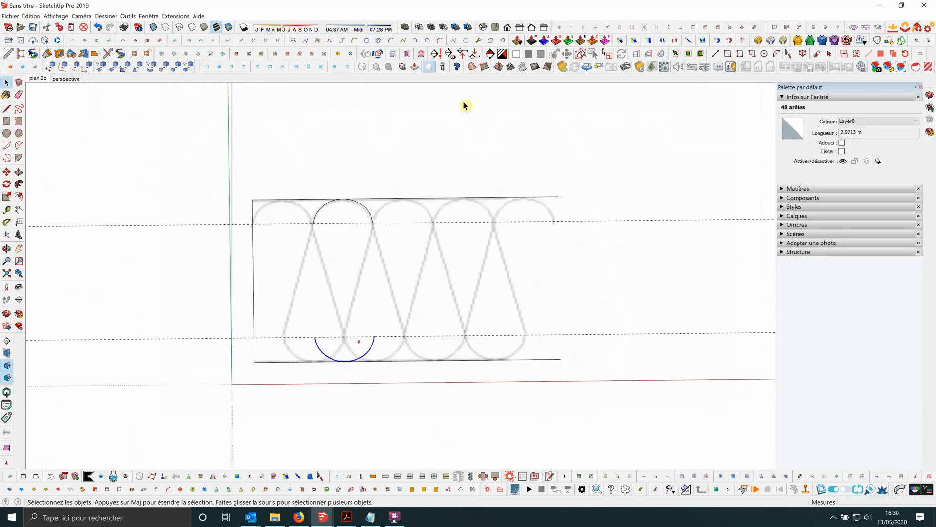
pyautogui.click(495, 28)
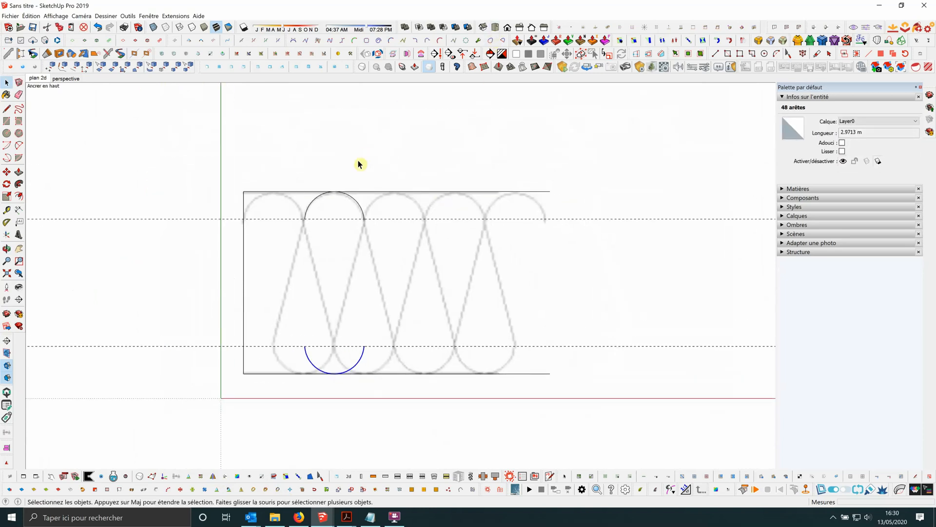
pyautogui.click(7, 171)
pyautogui.click(322, 422)
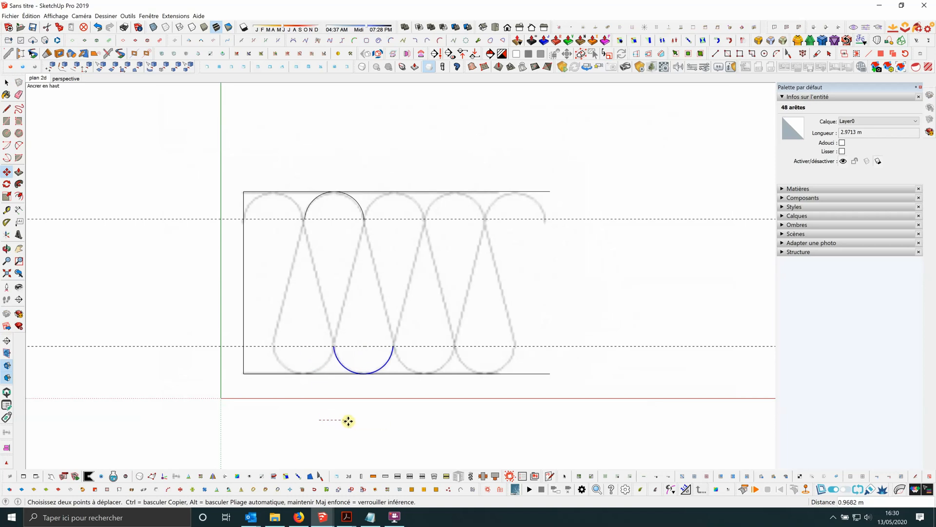
pyautogui.click(347, 420)
# Draw two slanted lines joining the left ends and the right ends of the upper and lower arcs.
pyautogui.press('l')
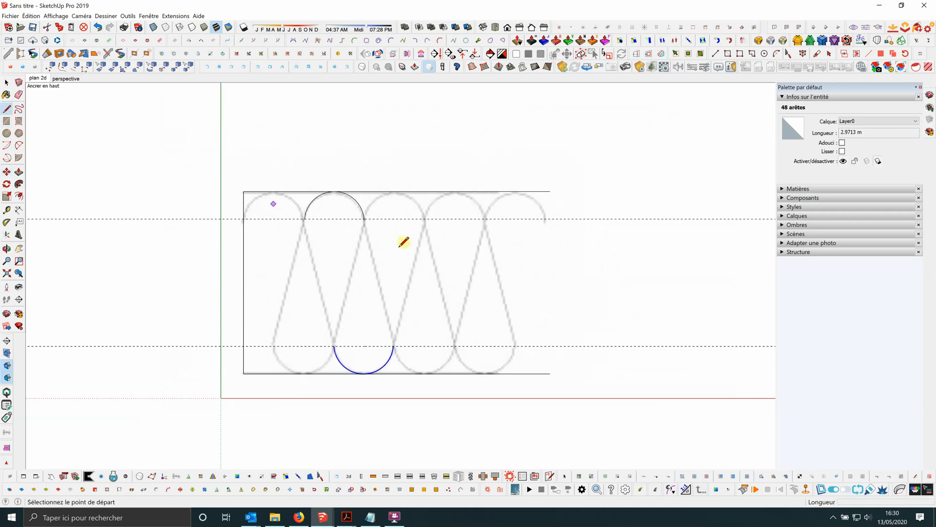
pyautogui.scroll(1, 337, 222)
pyautogui.click(297, 218)
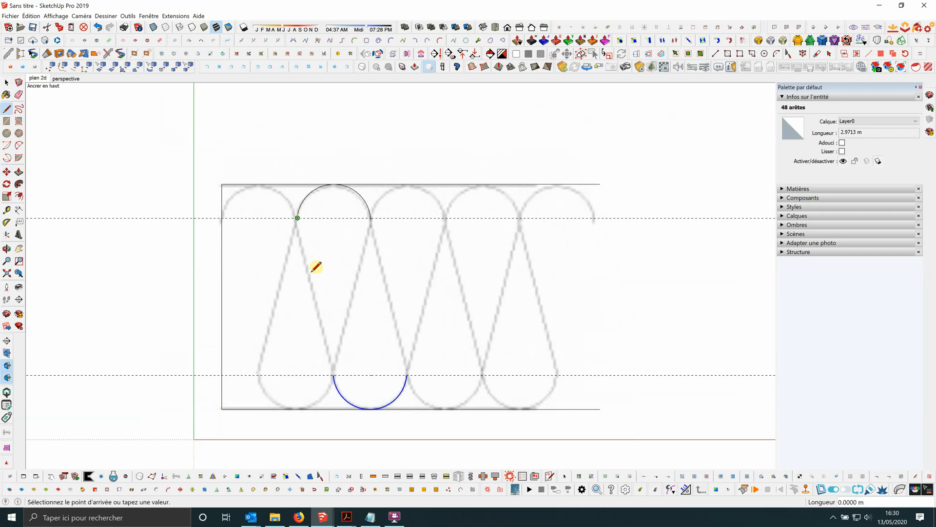
pyautogui.click(334, 375)
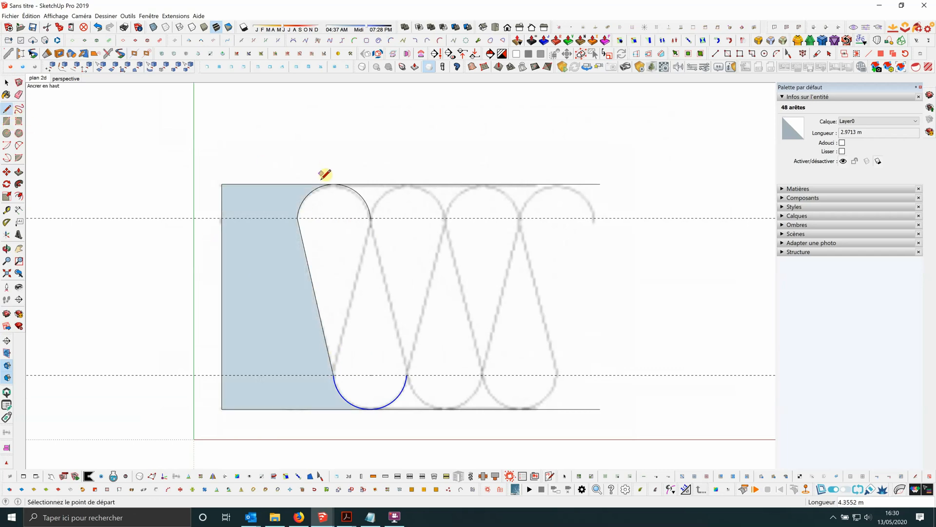
pyautogui.click(371, 218)
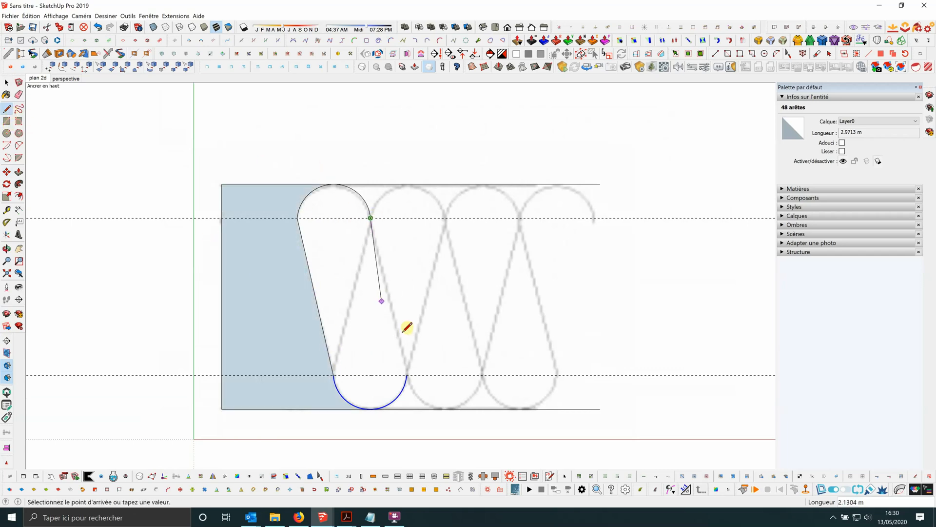
pyautogui.click(407, 375)
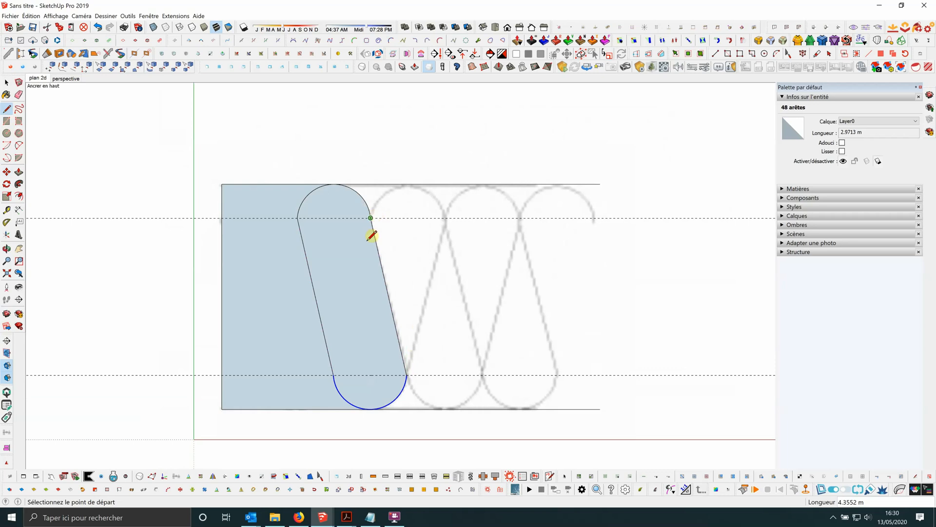
# Draw the crossing diagonal from the upper arc's right end to the lower arc's left end and clear the selection.
pyautogui.click(370, 218)
pyautogui.click(334, 375)
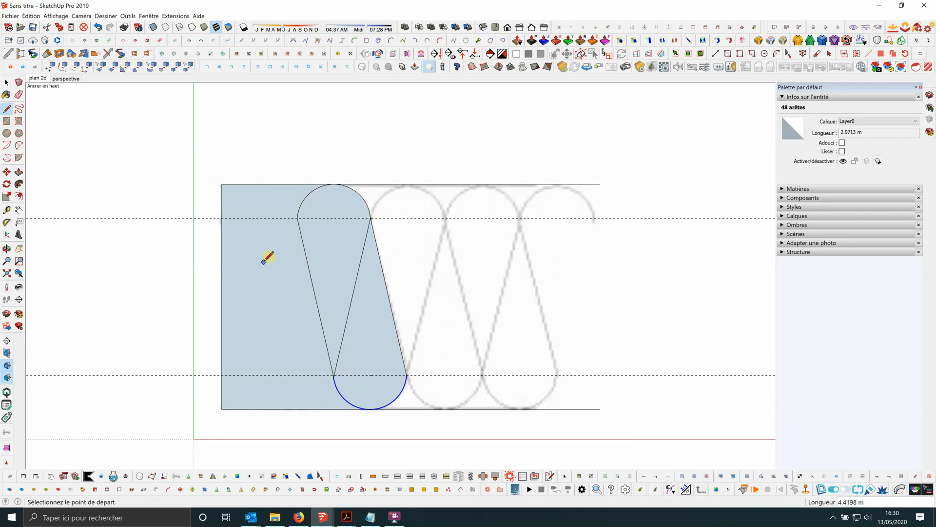
pyautogui.click(371, 217)
pyautogui.scroll(3, 343, 365)
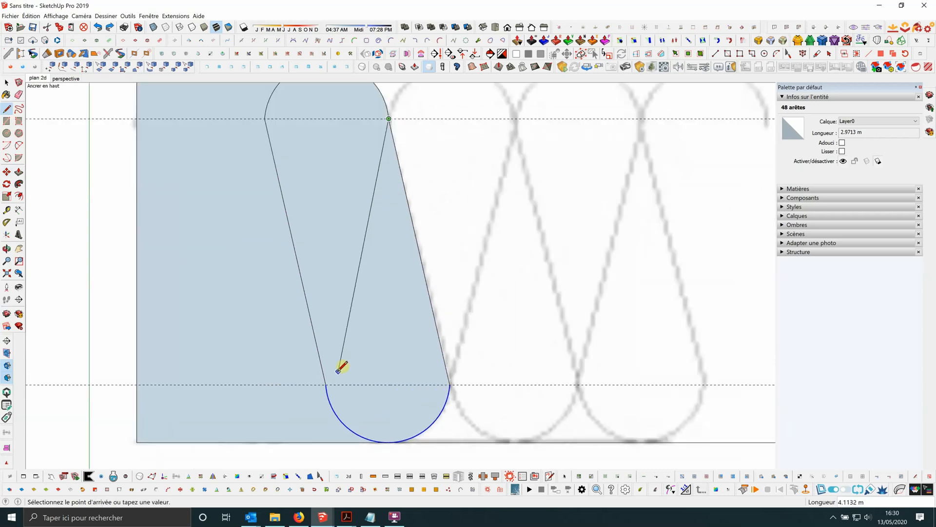
pyautogui.click(326, 384)
pyautogui.scroll(-3, 353, 276)
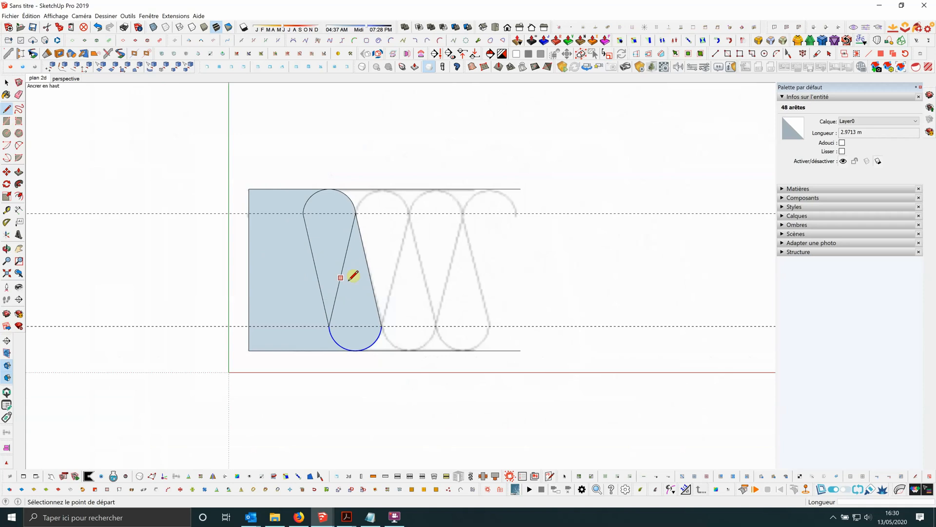
pyautogui.click(7, 82)
pyautogui.click(316, 142)
pyautogui.scroll(-2, 307, 137)
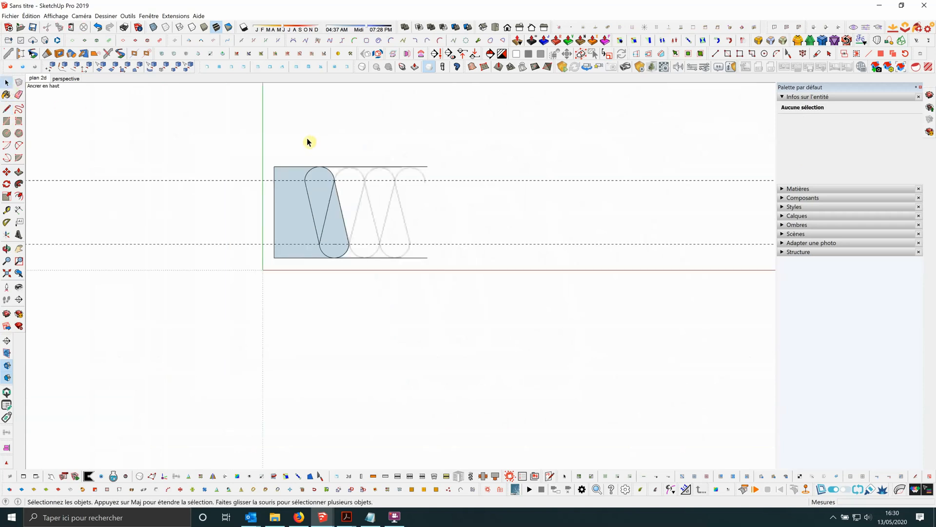
# Erase the left vertical line and the upper and lower horizontal lines around the traced motif.
pyautogui.scroll(1, 271, 177)
pyautogui.click(19, 95)
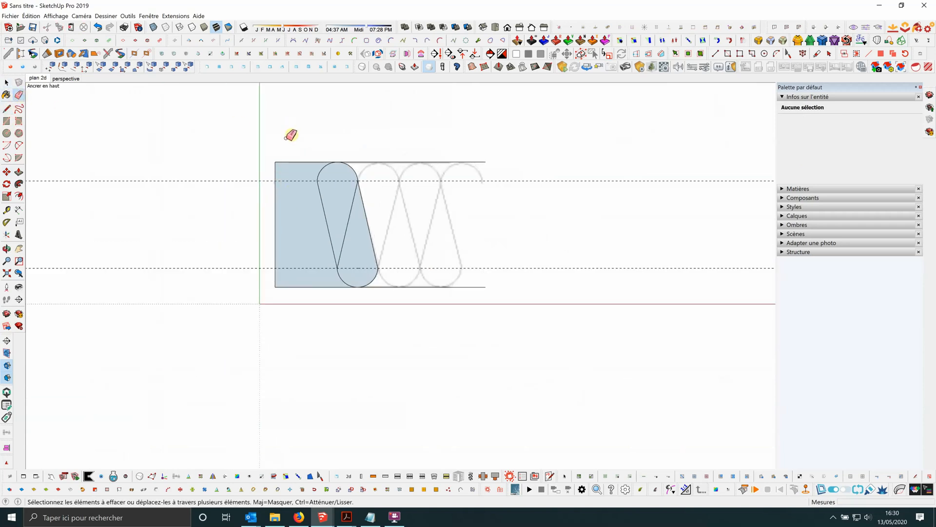
pyautogui.click(295, 163)
pyautogui.moveTo(273, 205)
pyautogui.mouseDown()
pyautogui.moveTo(281, 247)
pyautogui.moveTo(329, 290)
pyautogui.mouseUp()
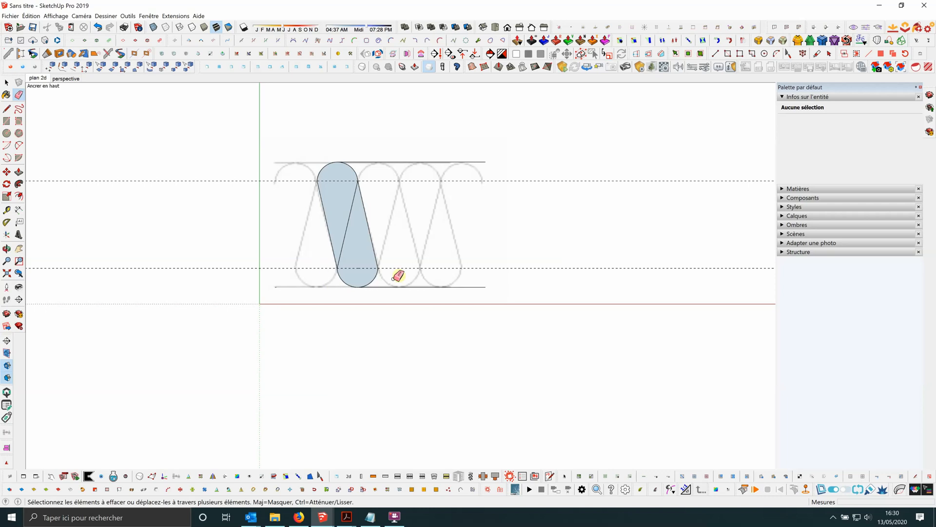
pyautogui.click(355, 161)
pyautogui.click(383, 287)
pyautogui.scroll(-2, 458, 275)
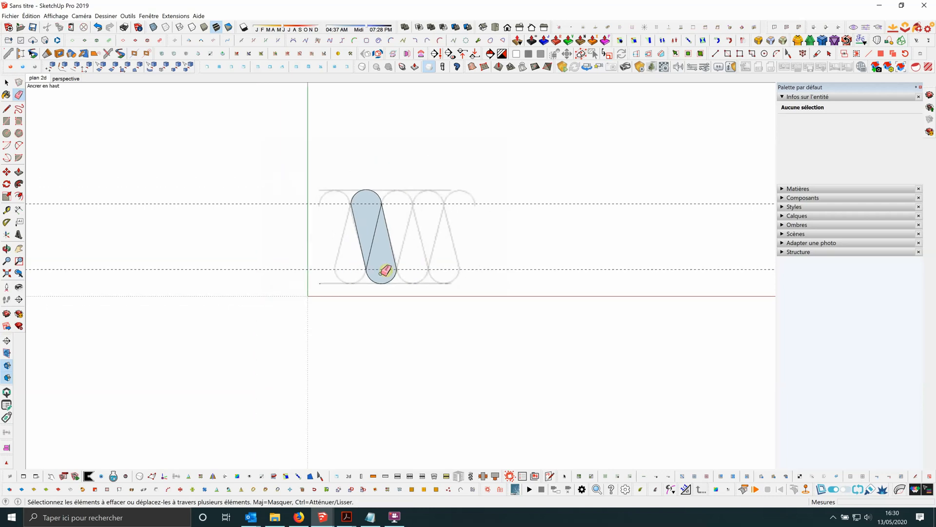
# Hide the imported reference image behind the traced motif.
pyautogui.click(5, 84)
pyautogui.scroll(2, 96, 150)
pyautogui.scroll(-4, 98, 151)
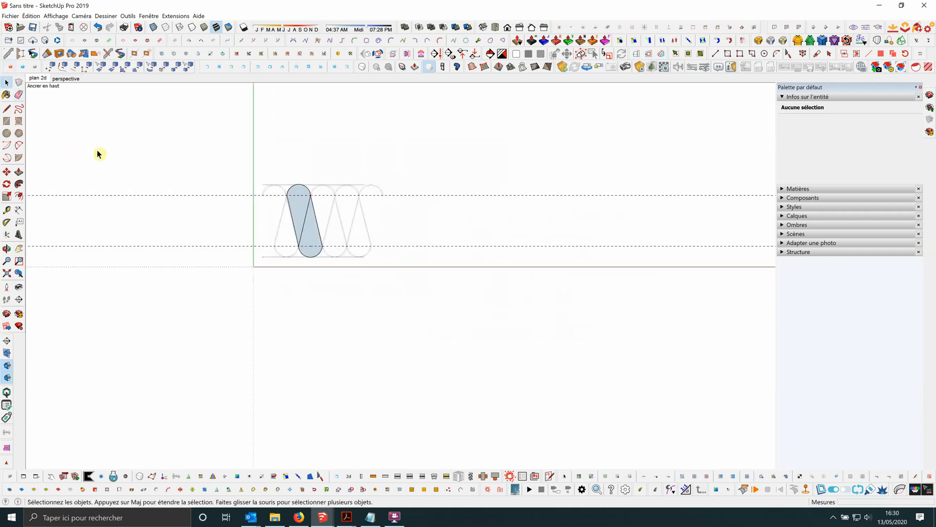
pyautogui.scroll(3, 308, 206)
pyautogui.click(302, 201)
pyautogui.rightClick(303, 198)
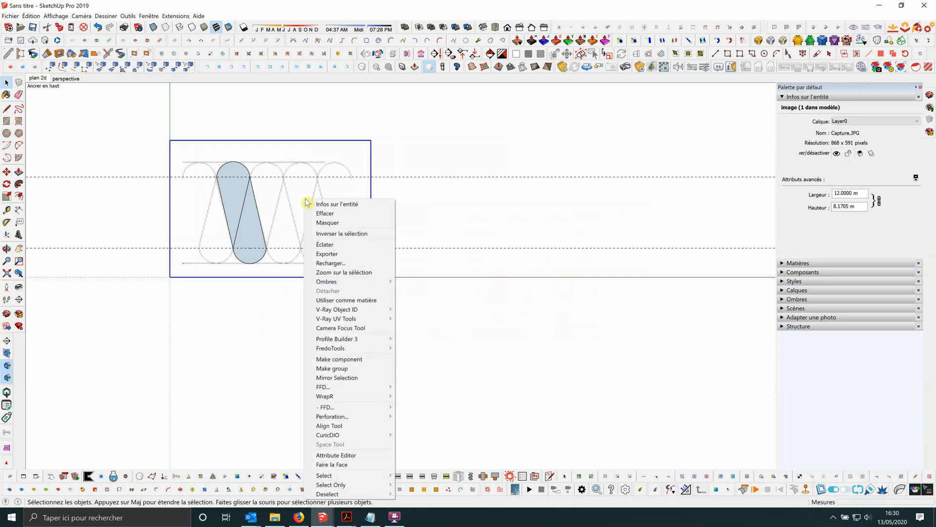
pyautogui.click(337, 223)
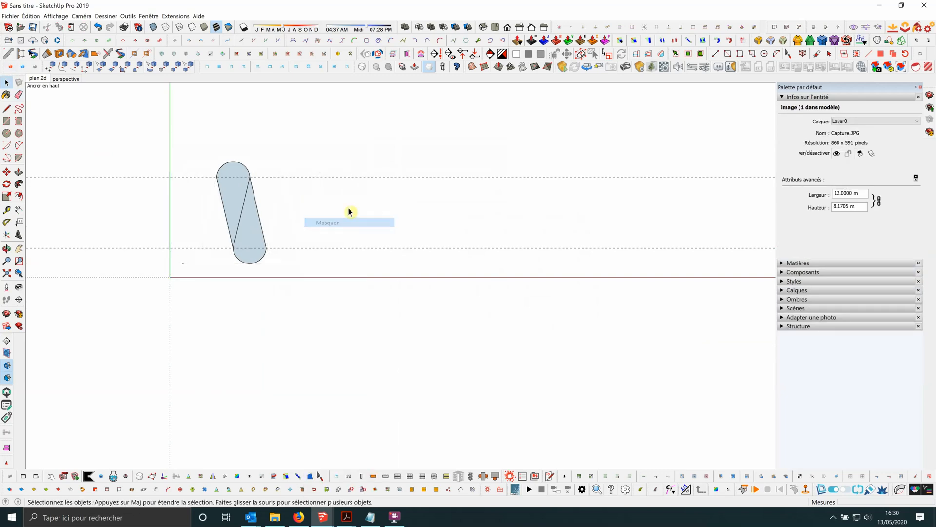
# Delete the two horizontal guides crossing the motif.
pyautogui.scroll(-2, 341, 205)
pyautogui.scroll(1, 316, 197)
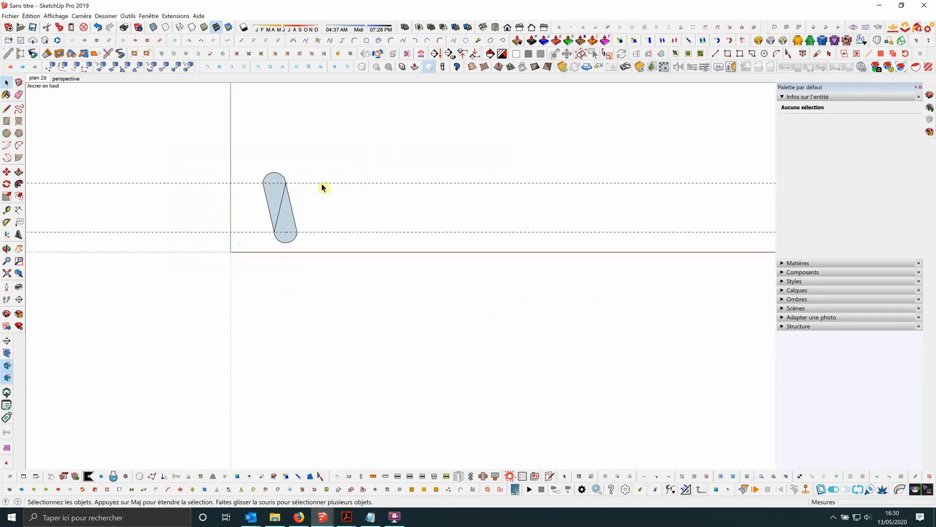
pyautogui.click(322, 183)
pyautogui.press('Delete')
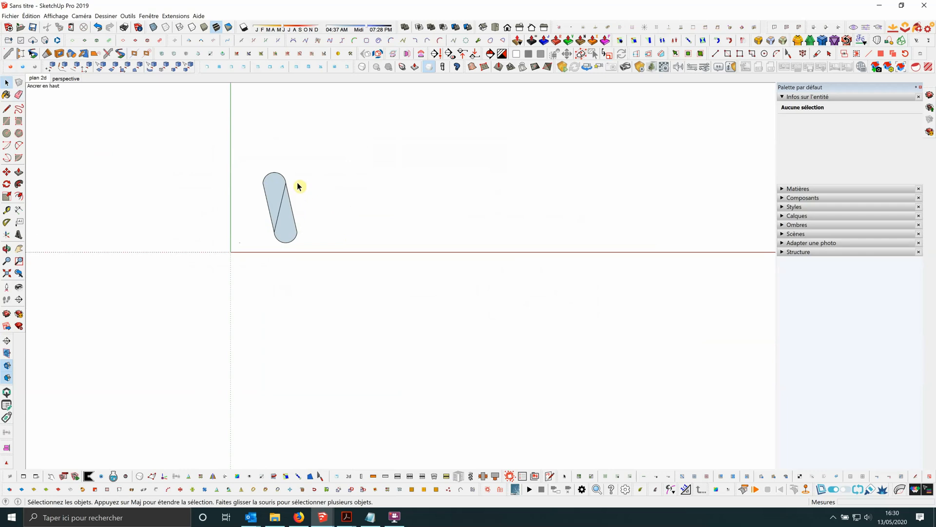
# Delete both faces inside the motif, keeping only its edges.
pyautogui.scroll(1, 288, 184)
pyautogui.scroll(-1, 307, 192)
pyautogui.scroll(1, 275, 178)
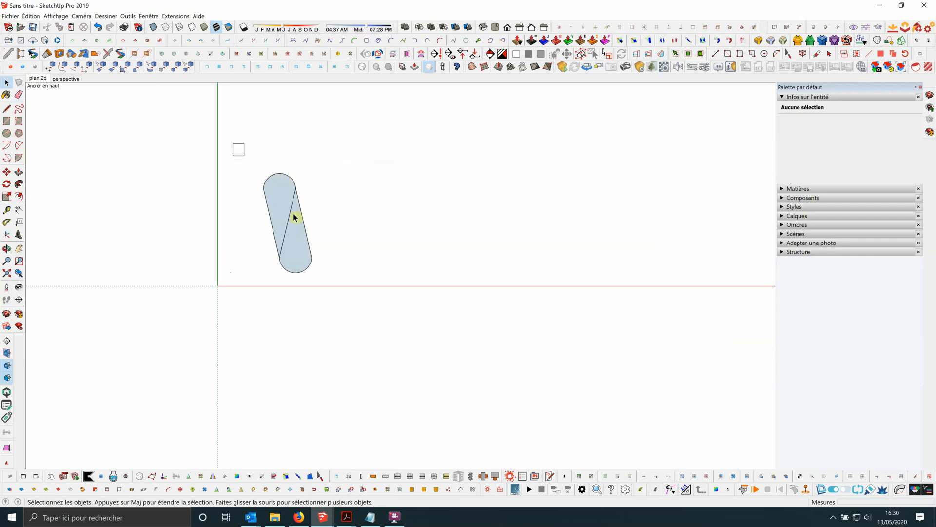
pyautogui.moveTo(294, 216); pyautogui.dragTo(342, 293)
pyautogui.scroll(-1, 231, 236)
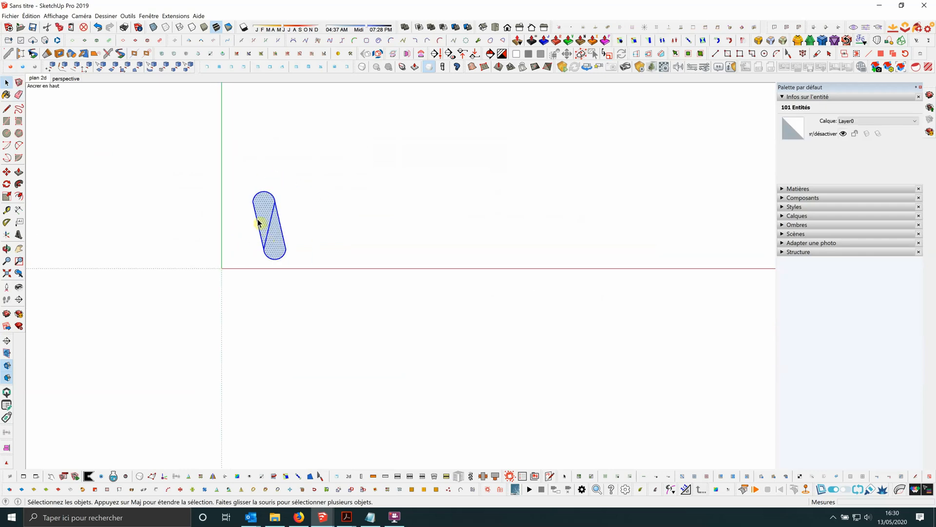
pyautogui.scroll(1, 258, 223)
pyautogui.click(286, 251)
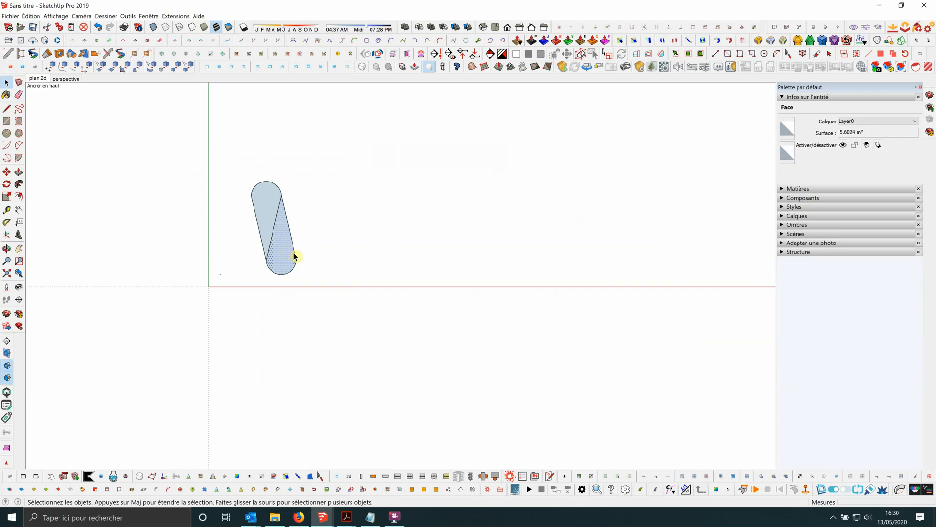
pyautogui.press('Delete')
pyautogui.scroll(2, 268, 217)
pyautogui.click(268, 215)
pyautogui.scroll(1, 268, 218)
pyautogui.press('Delete')
pyautogui.scroll(-4, 296, 223)
# Create a component named hachure from all motif edges, with its axes origin at the upper arc's left endpoint and the red axis horizontal.
pyautogui.moveTo(248, 168); pyautogui.dragTo(328, 295)
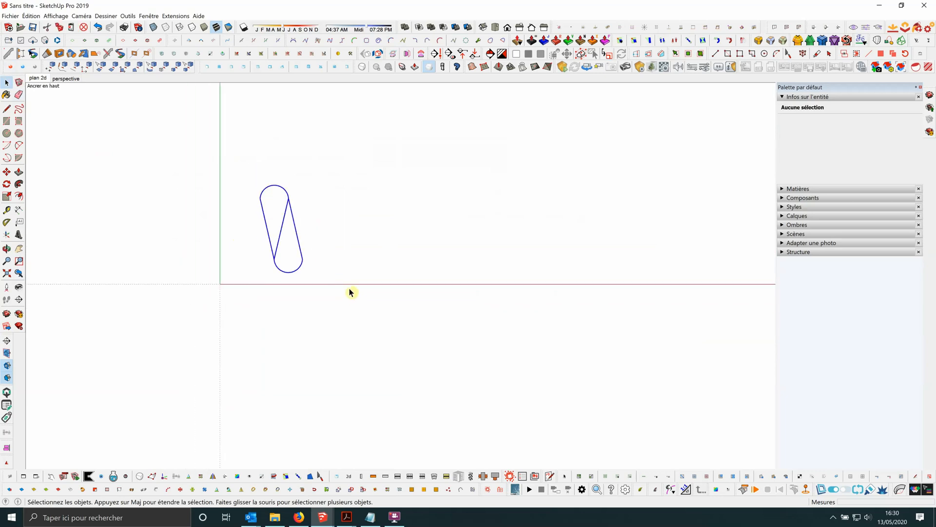
pyautogui.rightClick(290, 201)
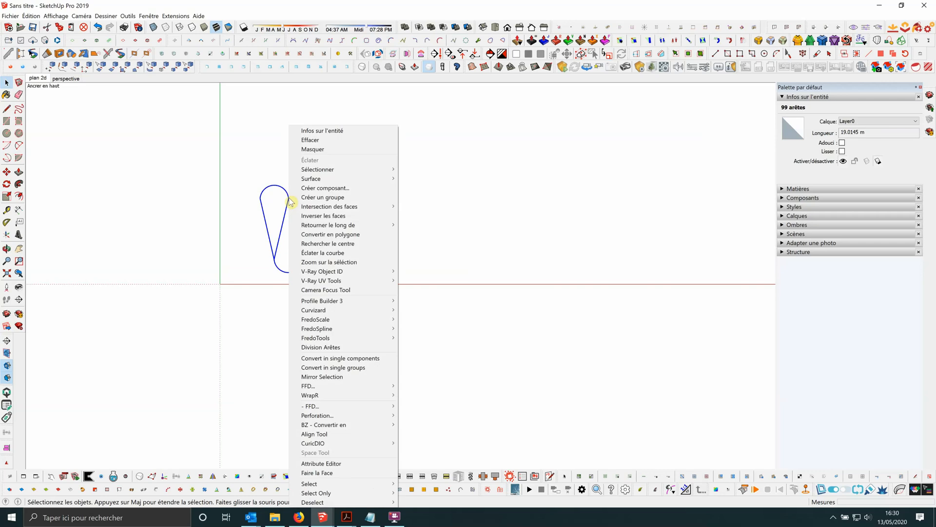
pyautogui.click(325, 188)
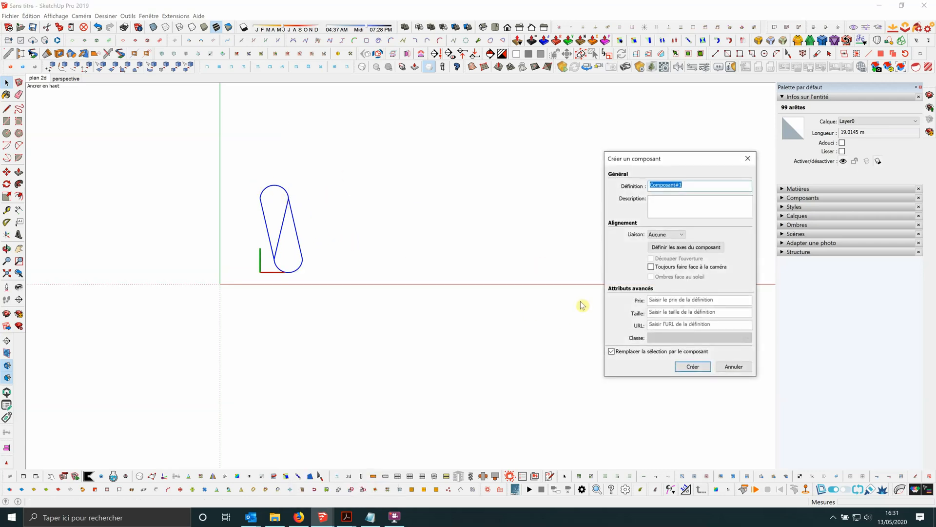
pyautogui.click(672, 250)
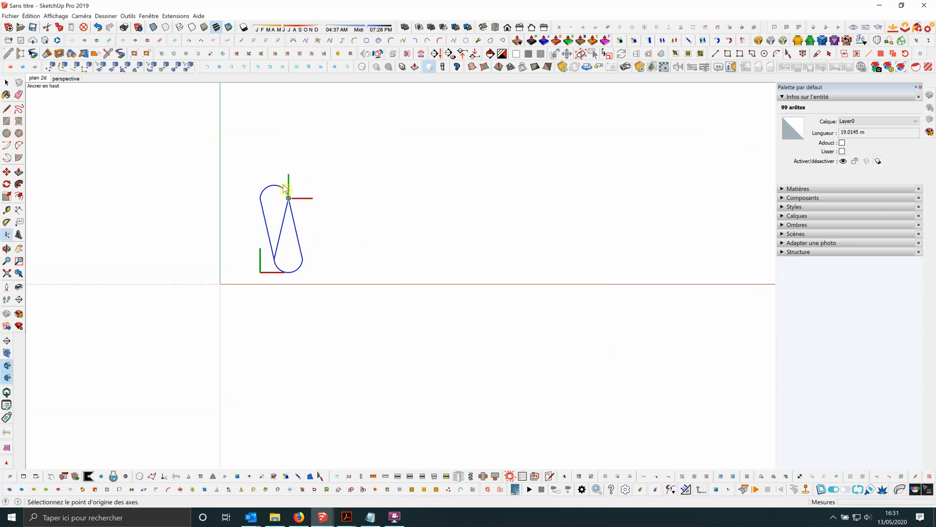
pyautogui.scroll(3, 270, 182)
pyautogui.scroll(2, 250, 195)
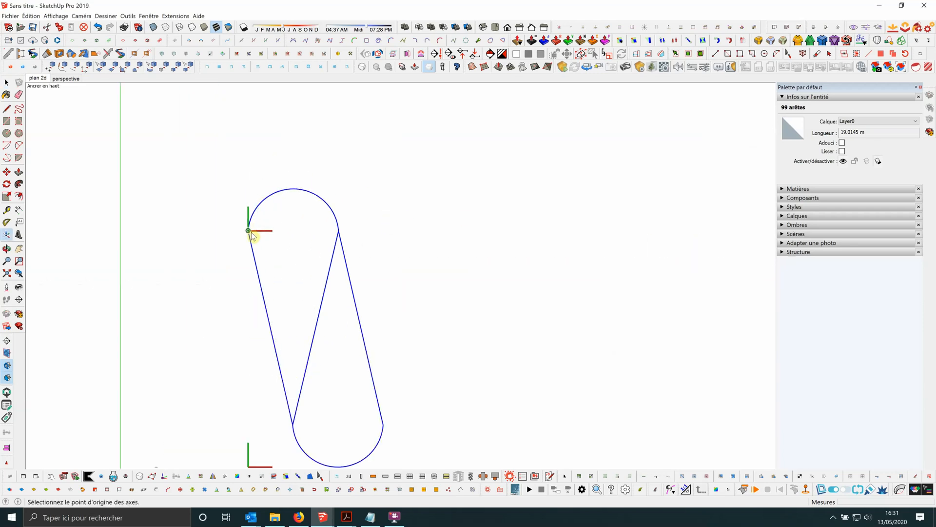
pyautogui.click(249, 232)
pyautogui.scroll(-3, 253, 194)
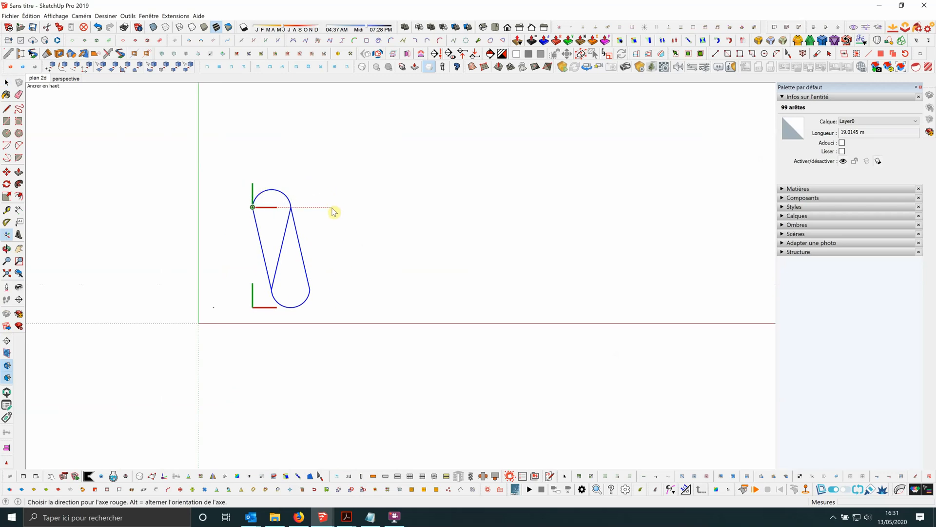
pyautogui.click(333, 211)
pyautogui.click(311, 194)
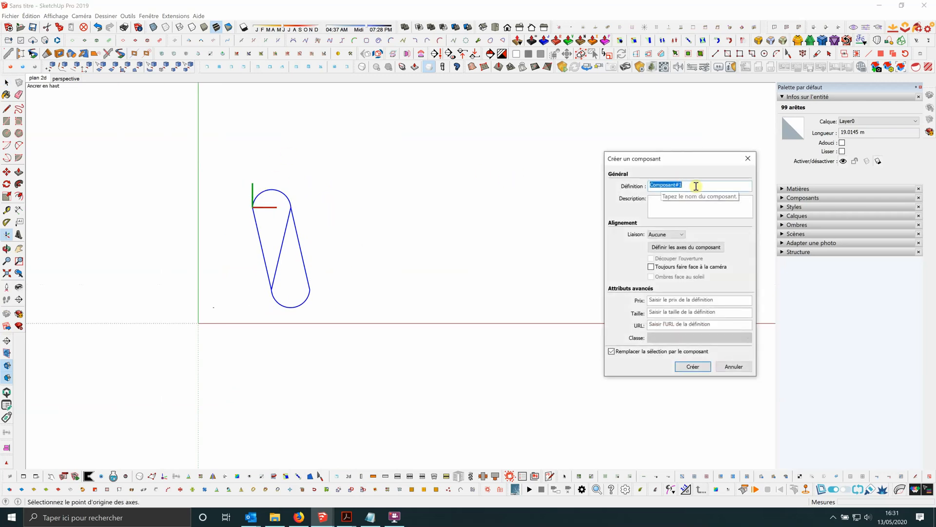
pyautogui.write('hachure')
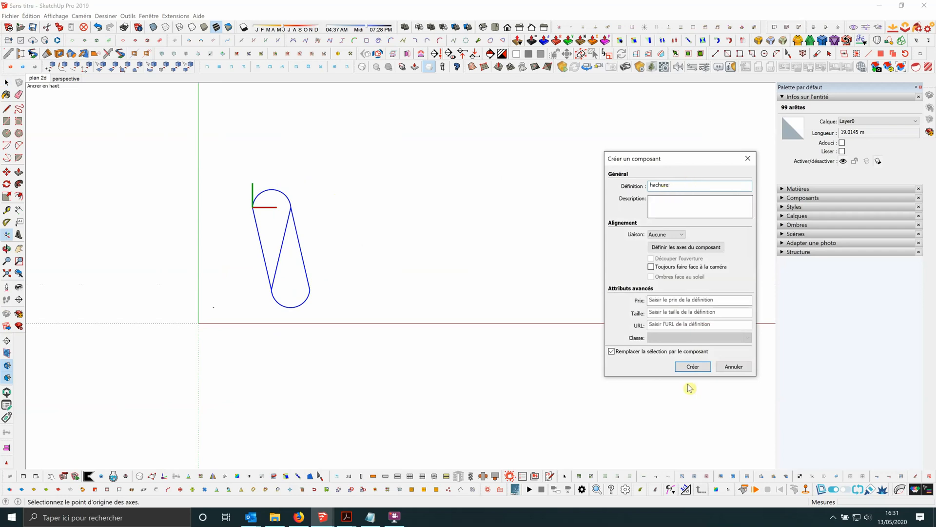
pyautogui.click(692, 367)
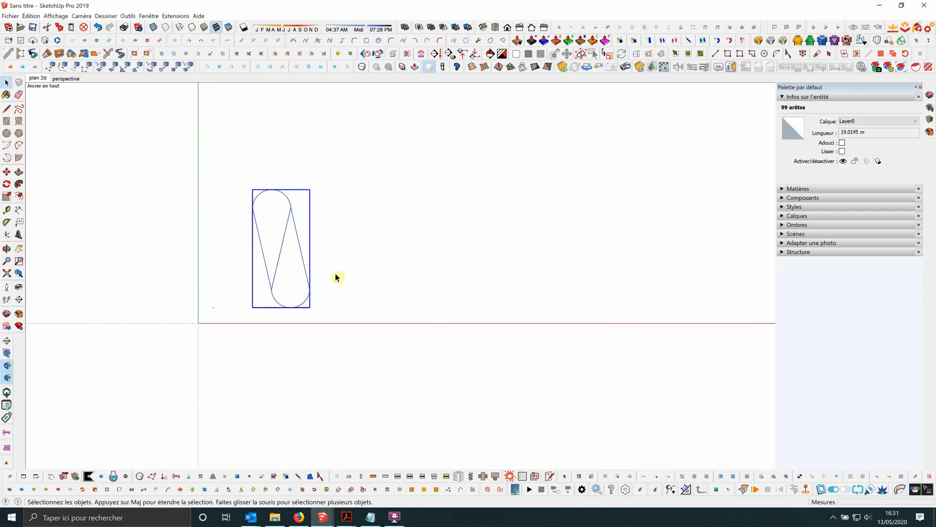
# Show the component attributes of the hachure component and place their window beside the motif.
pyautogui.click(258, 239)
pyautogui.scroll(-1, 258, 237)
pyautogui.click(258, 237)
pyautogui.scroll(-1, 259, 254)
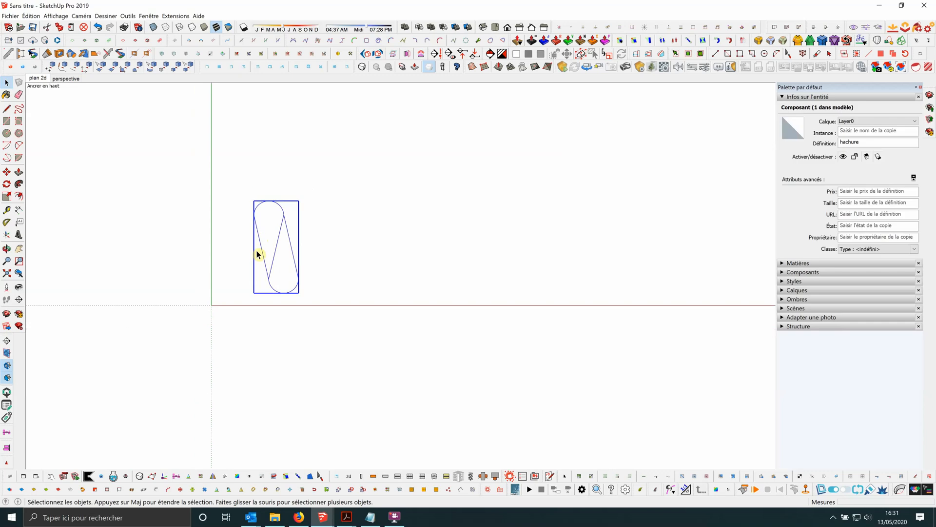
pyautogui.click(74, 477)
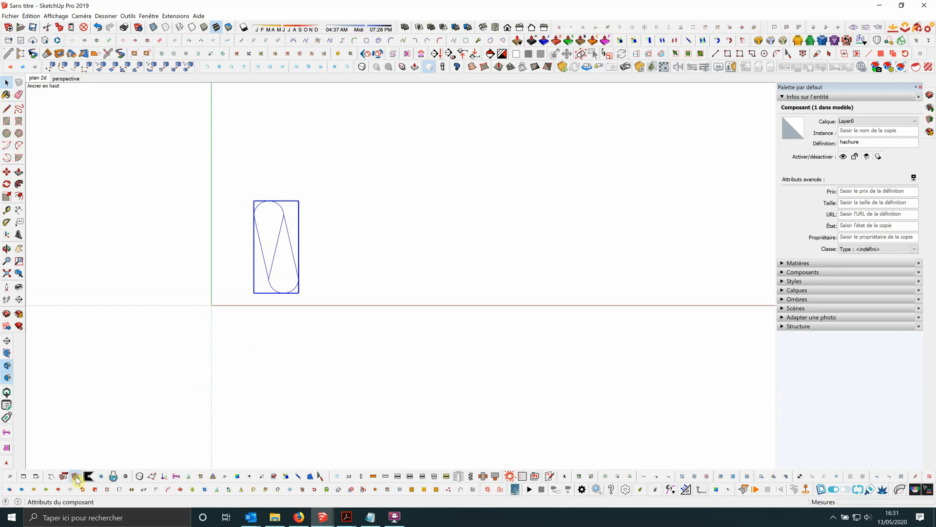
pyautogui.moveTo(773, 110); pyautogui.dragTo(428, 111)
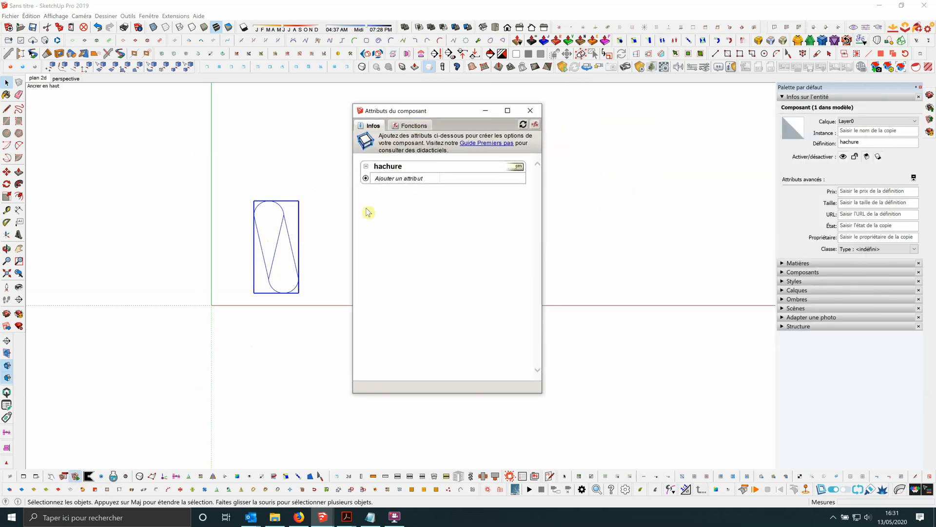
pyautogui.click(365, 179)
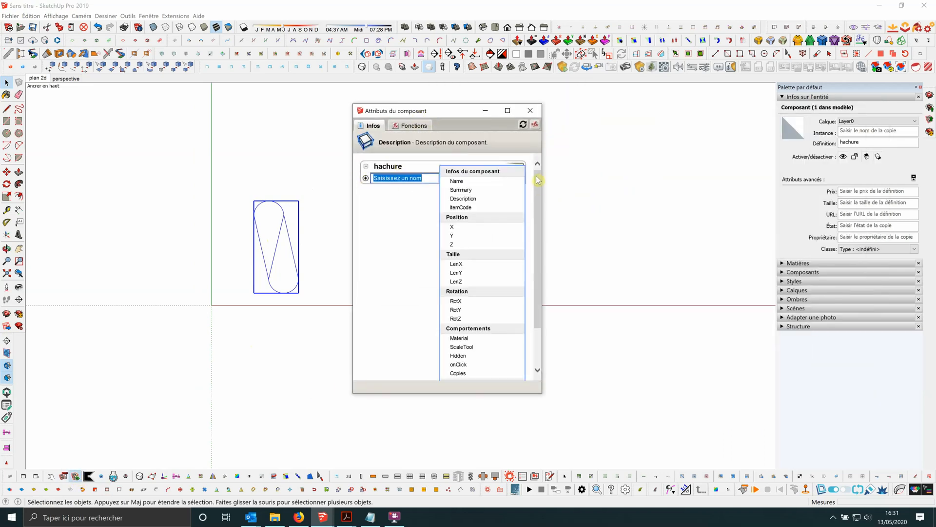
pyautogui.click(645, 203)
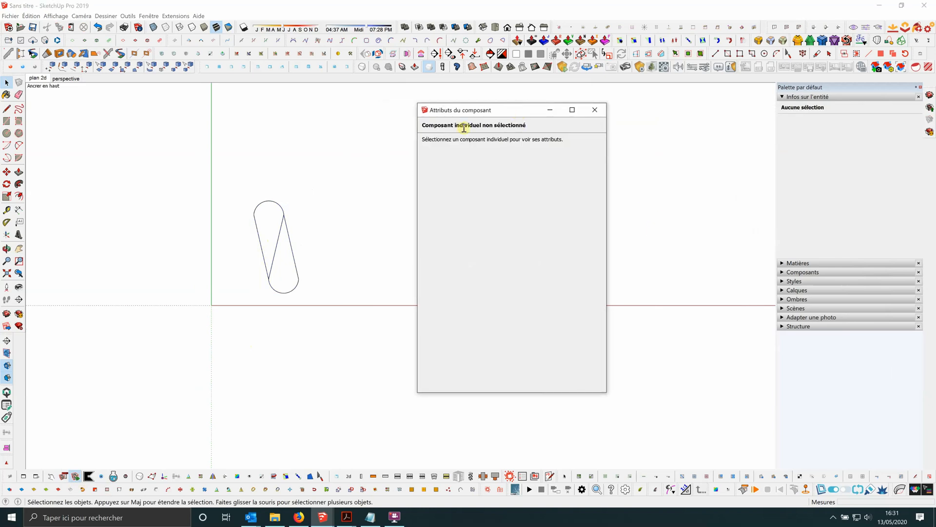
pyautogui.scroll(-3, 216, 217)
pyautogui.scroll(2, 331, 206)
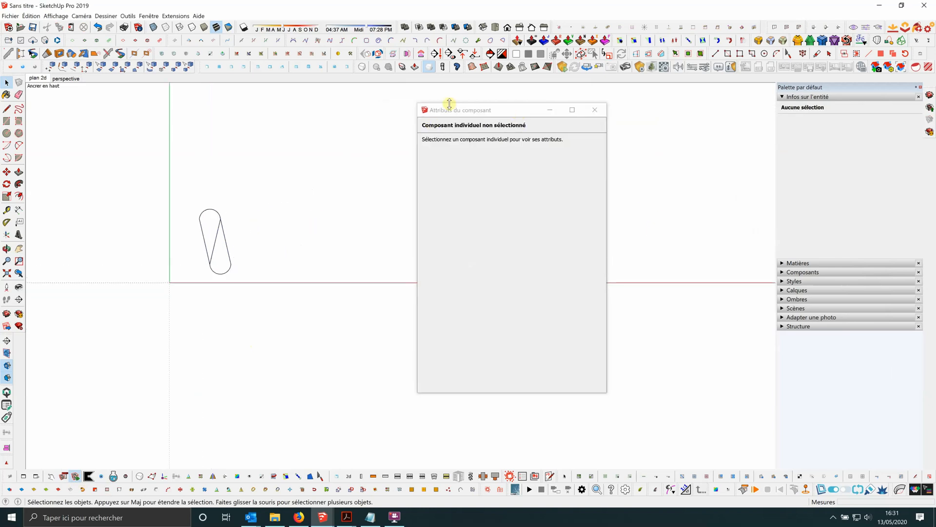
# Copy the hachure component to the right, starting from the left endpoint of its upper arc.
pyautogui.moveTo(449, 112); pyautogui.dragTo(513, 118)
pyautogui.scroll(2, 169, 226)
pyautogui.moveTo(194, 201); pyautogui.dragTo(262, 333)
pyautogui.scroll(-2, 173, 295)
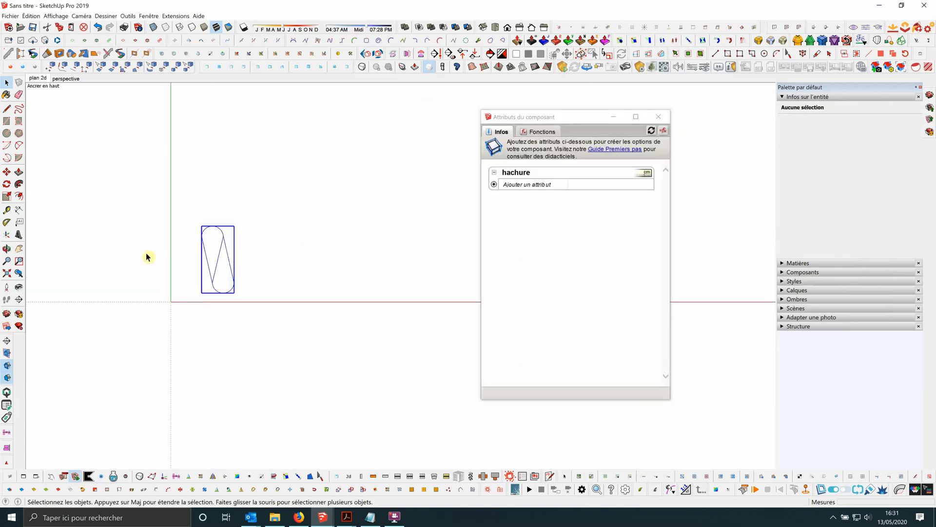
pyautogui.click(6, 172)
pyautogui.scroll(2, 200, 221)
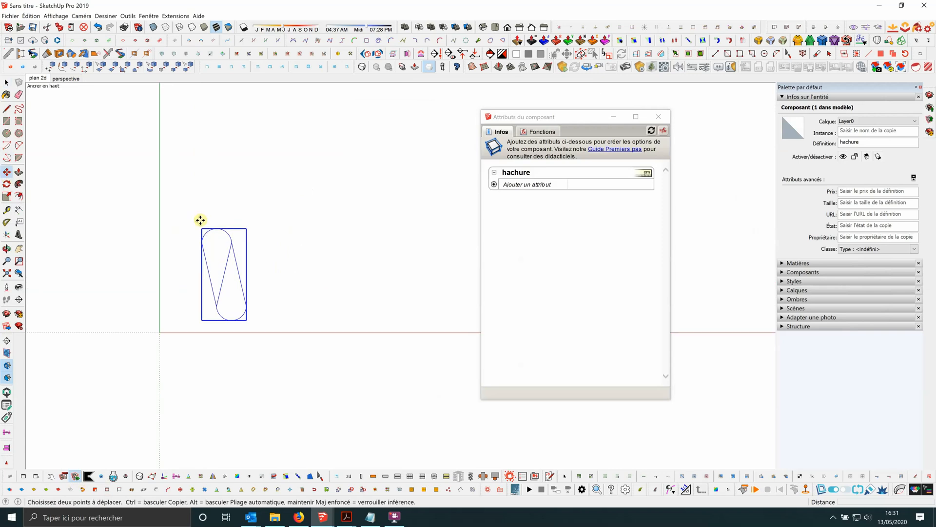
pyautogui.scroll(5, 202, 224)
pyautogui.scroll(-2, 178, 241)
pyautogui.click(188, 260)
pyautogui.press('ctrl')
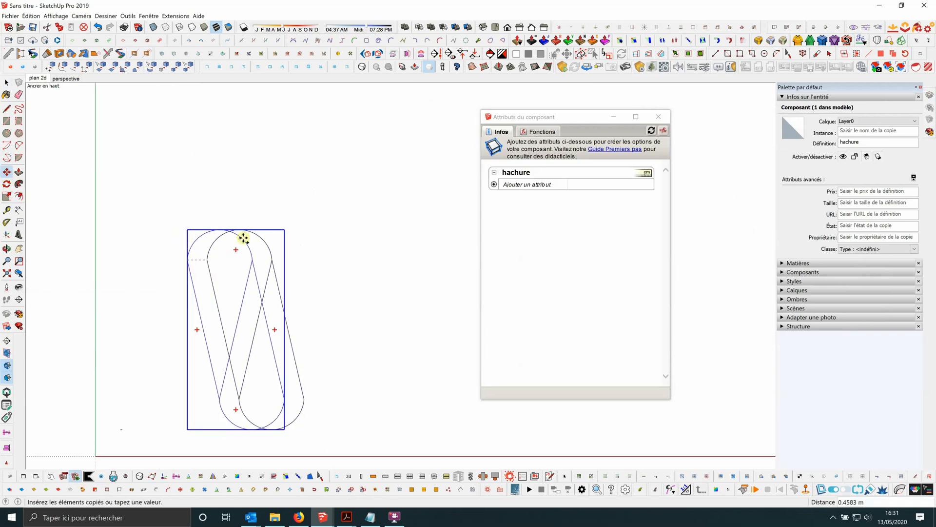
pyautogui.click(255, 251)
# Move the copy so its upper arc's left endpoint snaps onto the right endpoint of the original's upper arc.
pyautogui.scroll(1, 256, 253)
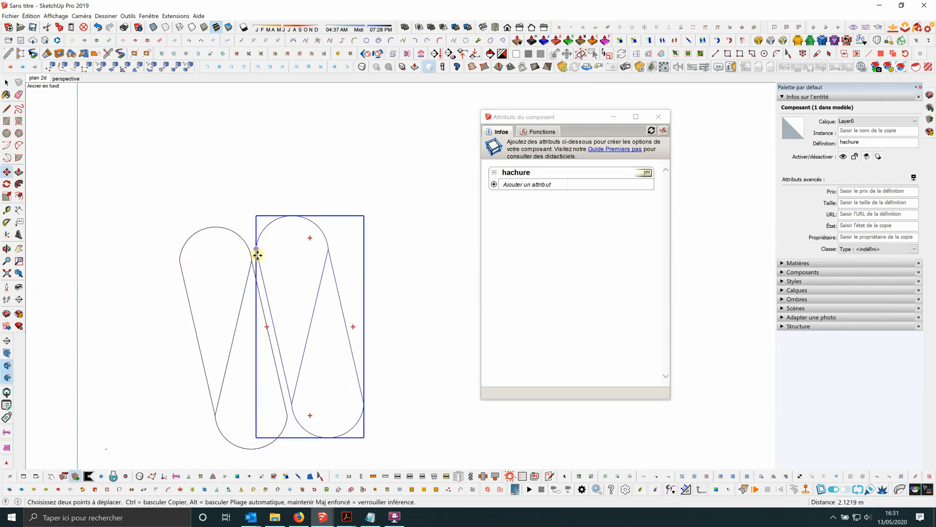
pyautogui.scroll(4, 257, 254)
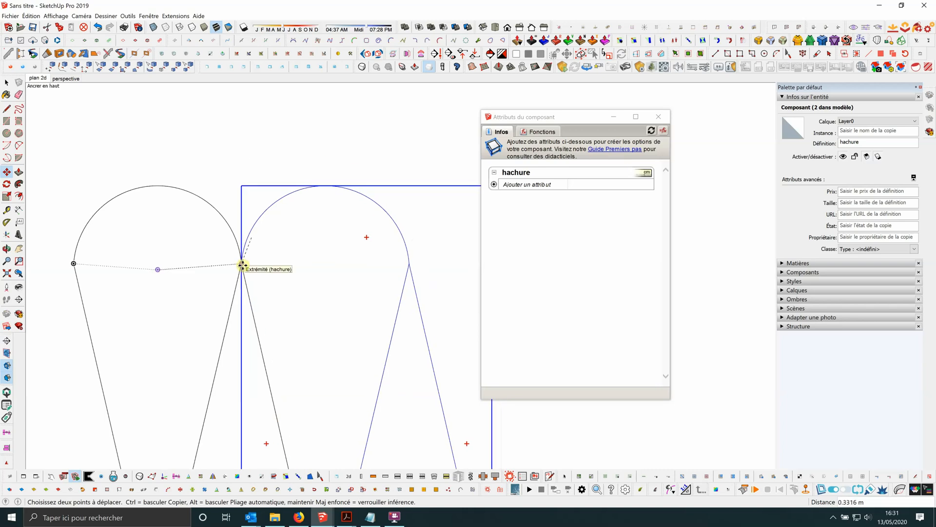
pyautogui.click(242, 264)
pyautogui.scroll(-6, 236, 142)
pyautogui.click(7, 83)
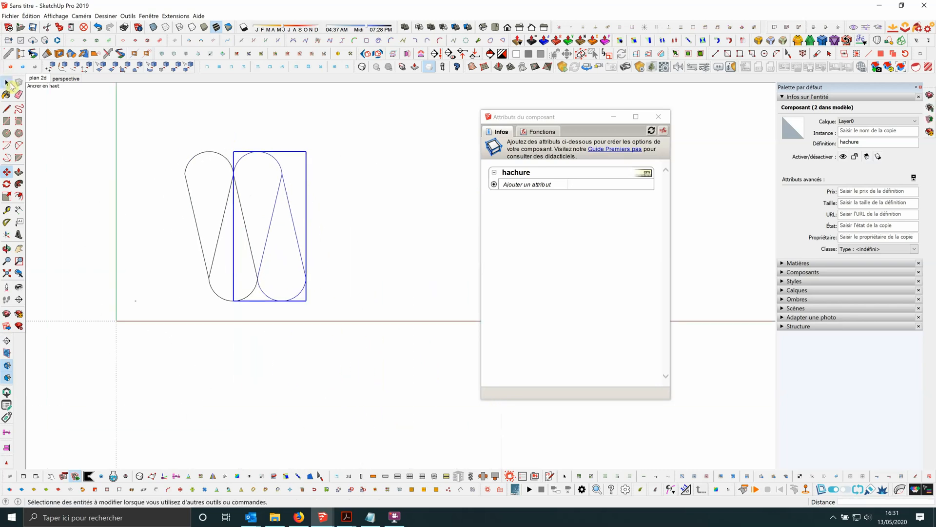
# Combine the two hachure instances into a parent component named ensemble.
pyautogui.click(242, 130)
pyautogui.scroll(-2, 246, 141)
pyautogui.moveTo(193, 117); pyautogui.dragTo(342, 262)
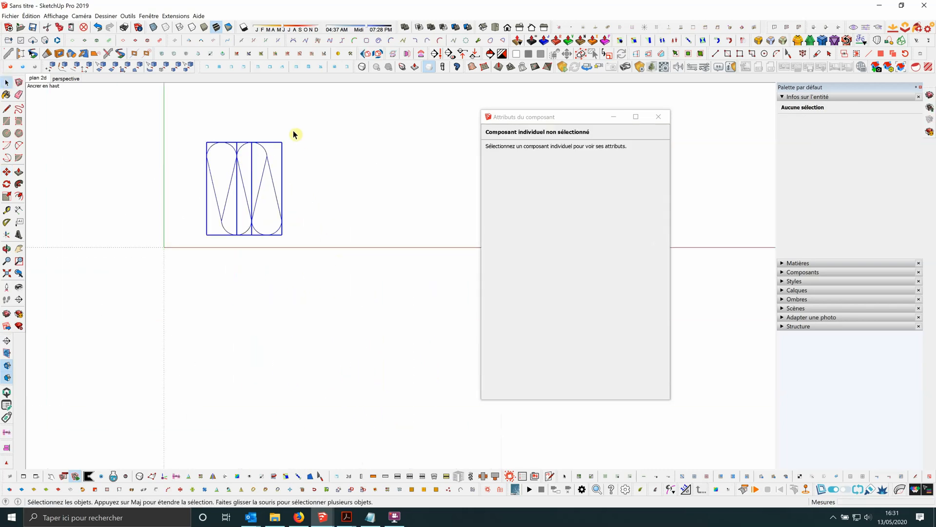
pyautogui.scroll(3, 293, 134)
pyautogui.scroll(-1, 363, 213)
pyautogui.scroll(2, 209, 194)
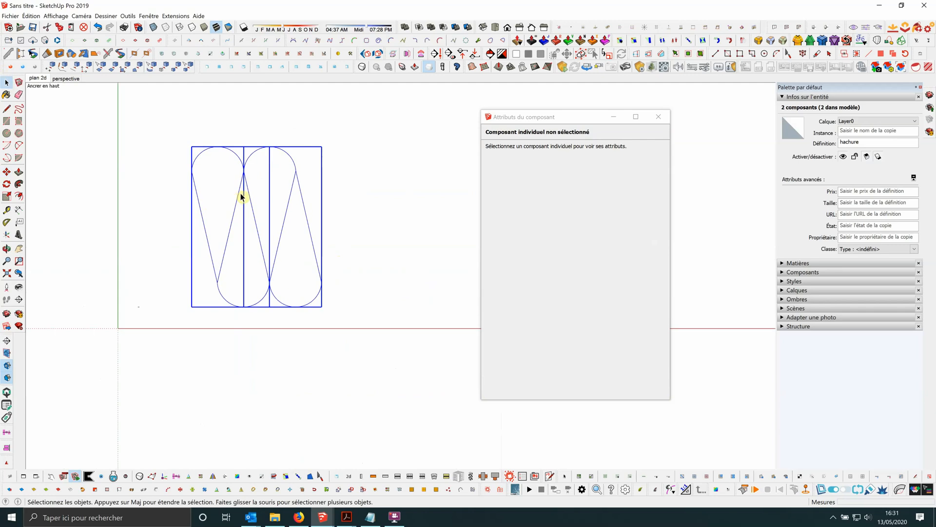
pyautogui.click(239, 183)
pyautogui.click(245, 184)
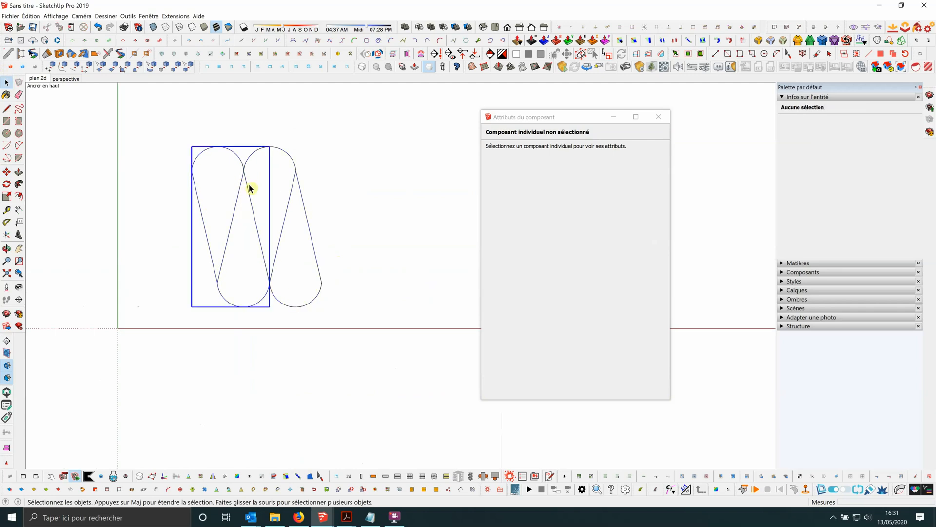
pyautogui.keyDown('shift'); pyautogui.click(296, 188); pyautogui.keyUp('shift')
pyautogui.rightClick(295, 185)
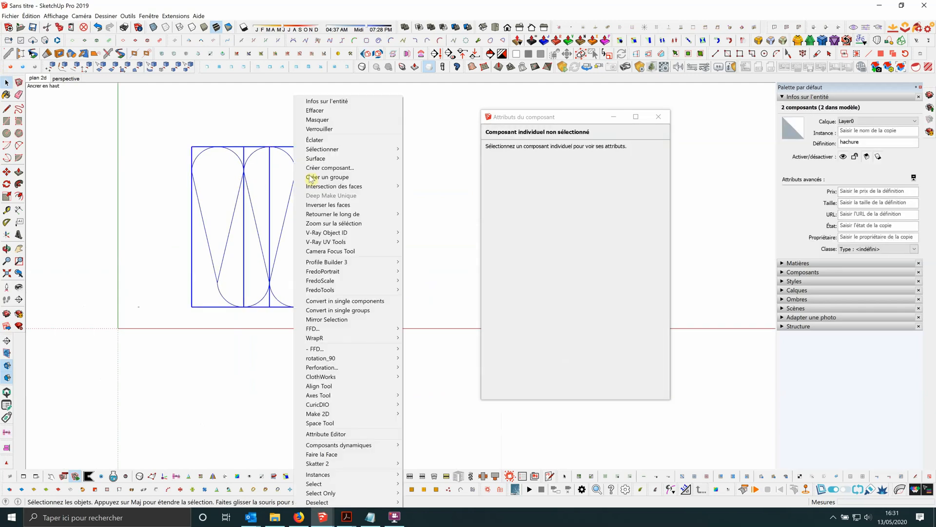
pyautogui.click(340, 167)
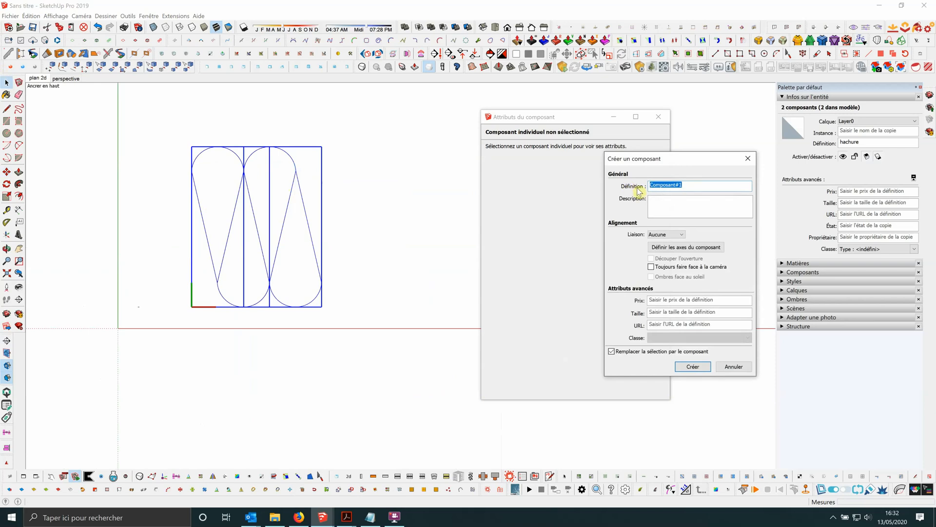
pyautogui.write('ensemble')
pyautogui.click(692, 366)
pyautogui.click(309, 320)
pyautogui.scroll(-2, 144, 301)
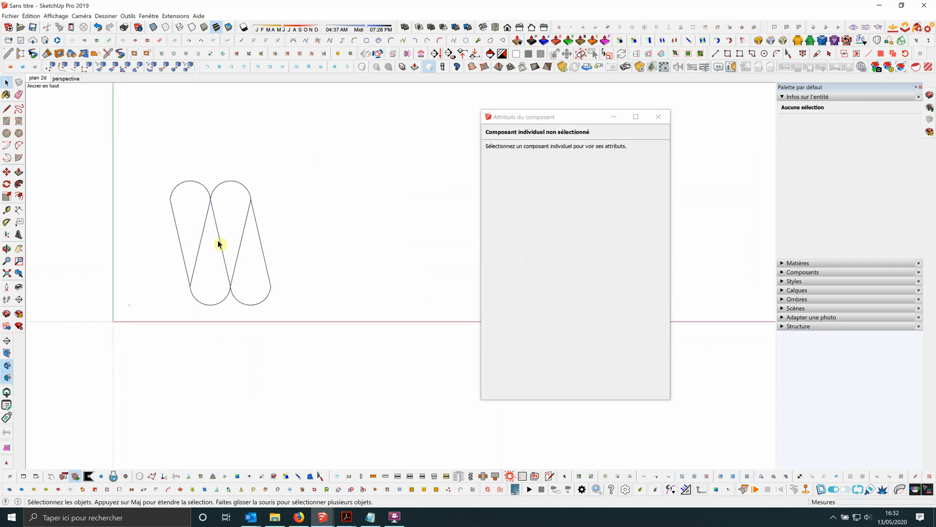
# Delete the right-hand hachure instance inside the ensemble component and return to the model level.
pyautogui.click(214, 210)
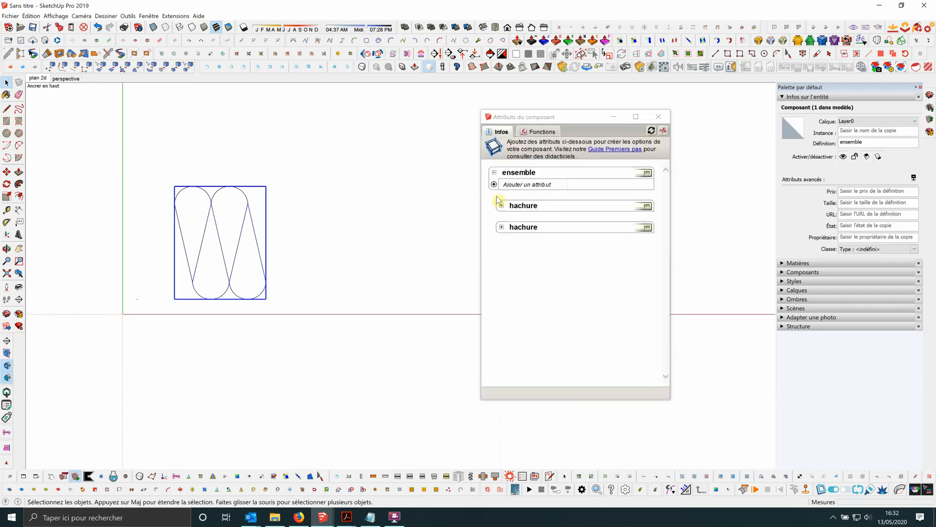
pyautogui.click(423, 235)
pyautogui.click(254, 235)
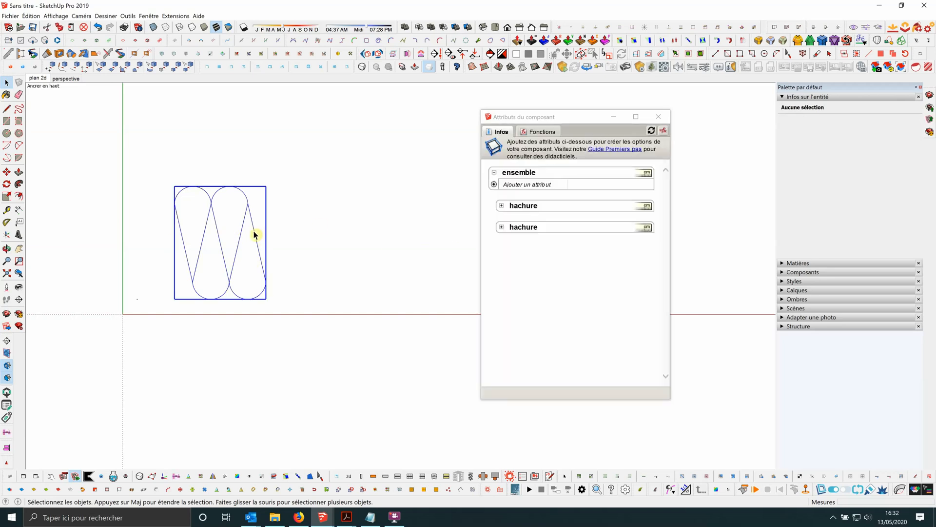
pyautogui.doubleClick(254, 235)
pyautogui.click(254, 235)
pyautogui.press('Delete')
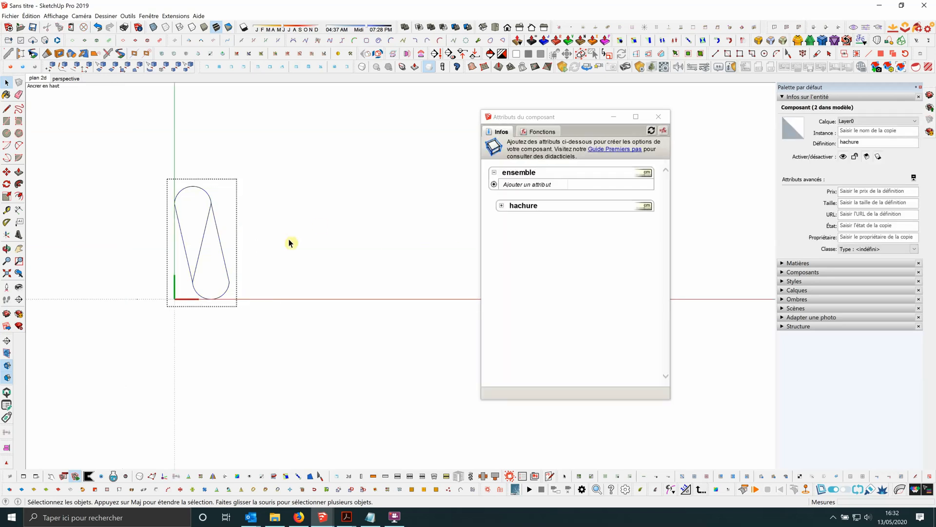
pyautogui.press('Escape')
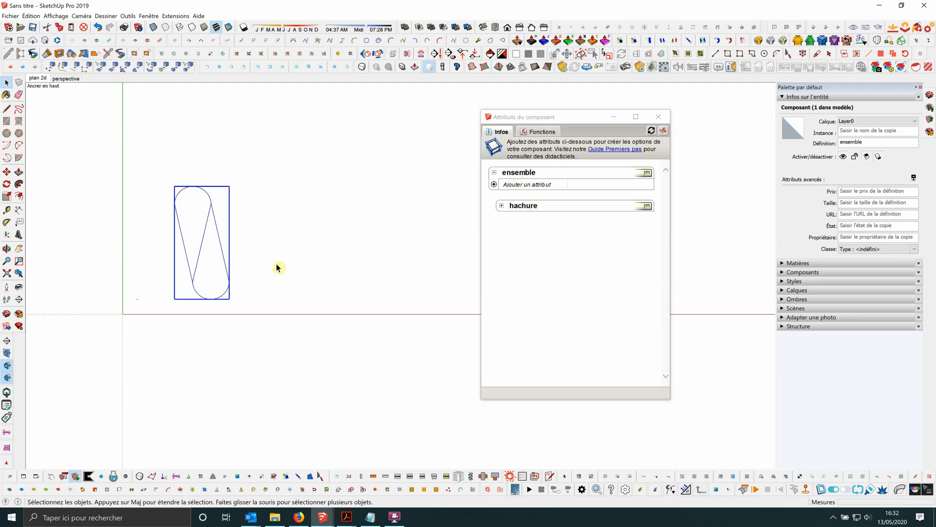
# Add the full Position (X, Y, Z) and Taille (LenX, LenY, LenZ) attribute groups to the ensemble component.
pyautogui.click(494, 185)
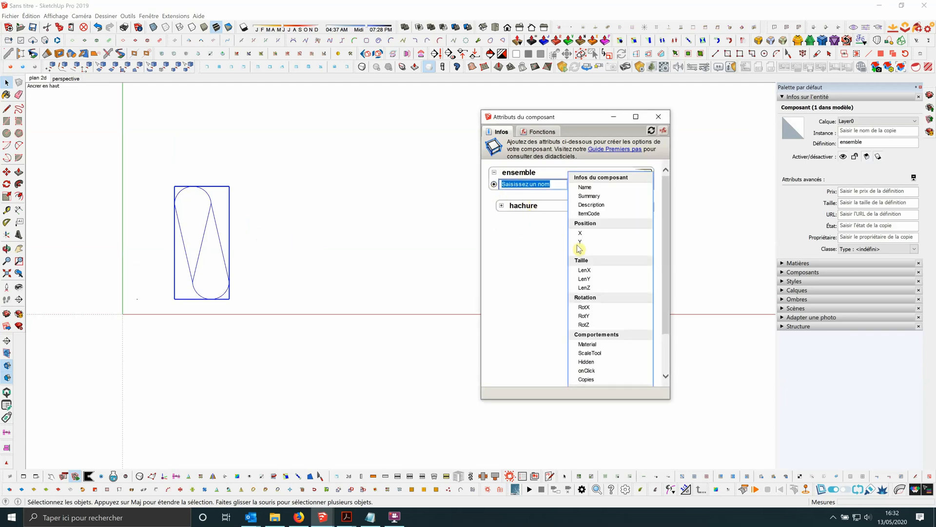
pyautogui.click(596, 225)
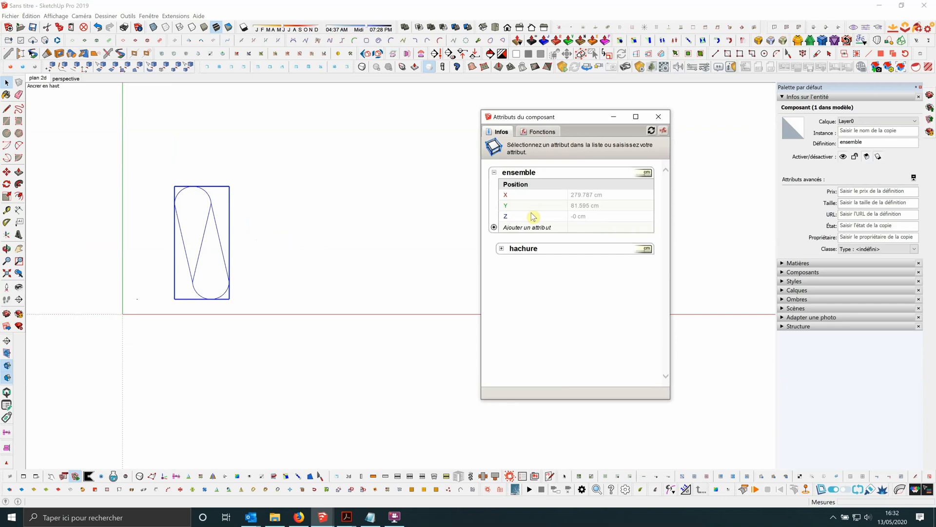
pyautogui.click(494, 227)
pyautogui.click(587, 225)
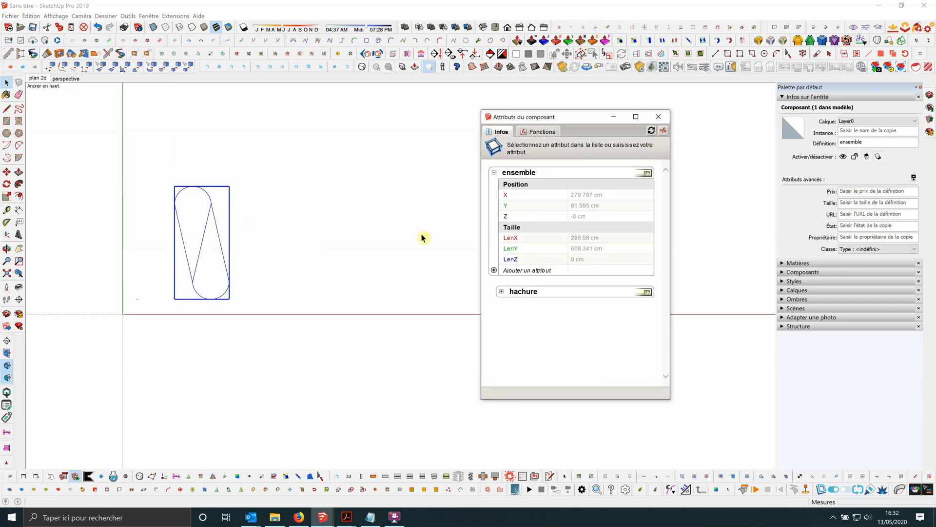
# Add the full Taille (LenX, LenY, LenZ) and Position (X, Y, Z) attribute groups to the nested hachure component.
pyautogui.click(218, 208)
pyautogui.scroll(-2, 218, 209)
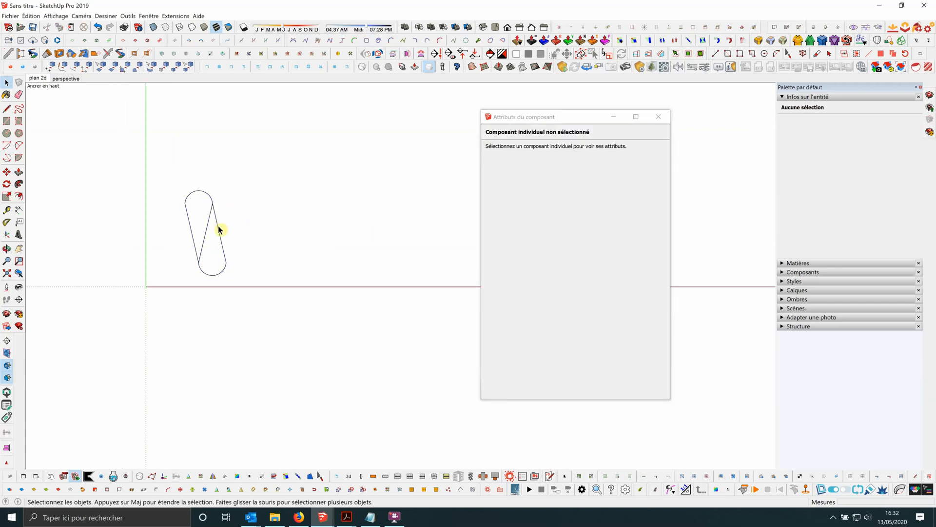
pyautogui.click(219, 229)
pyautogui.click(501, 293)
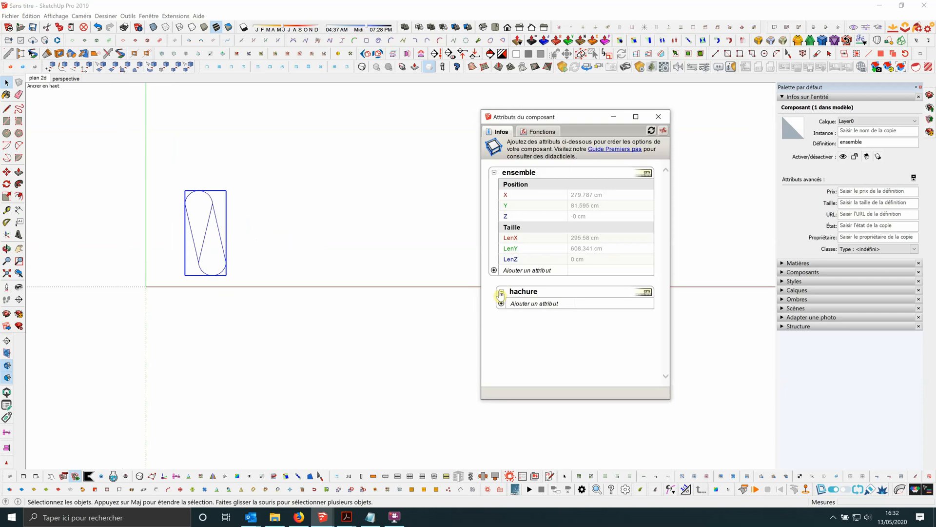
pyautogui.click(501, 304)
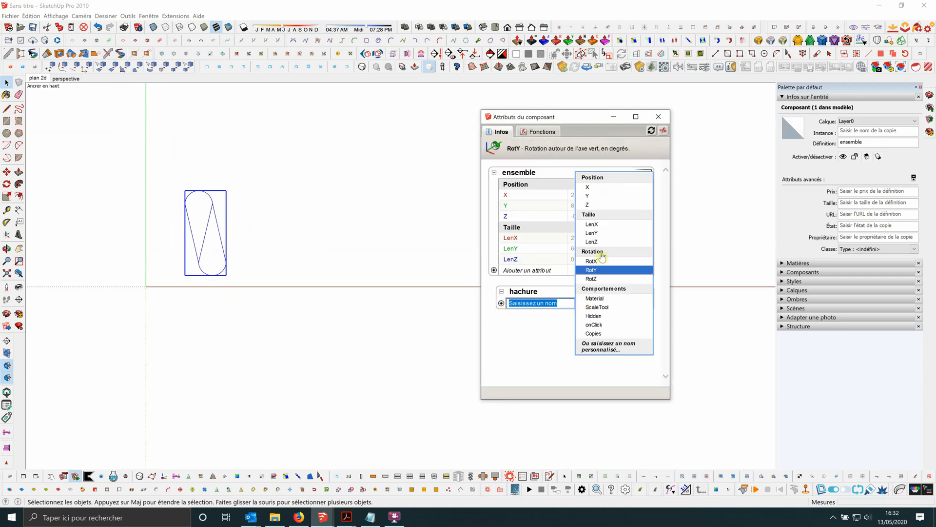
pyautogui.click(600, 218)
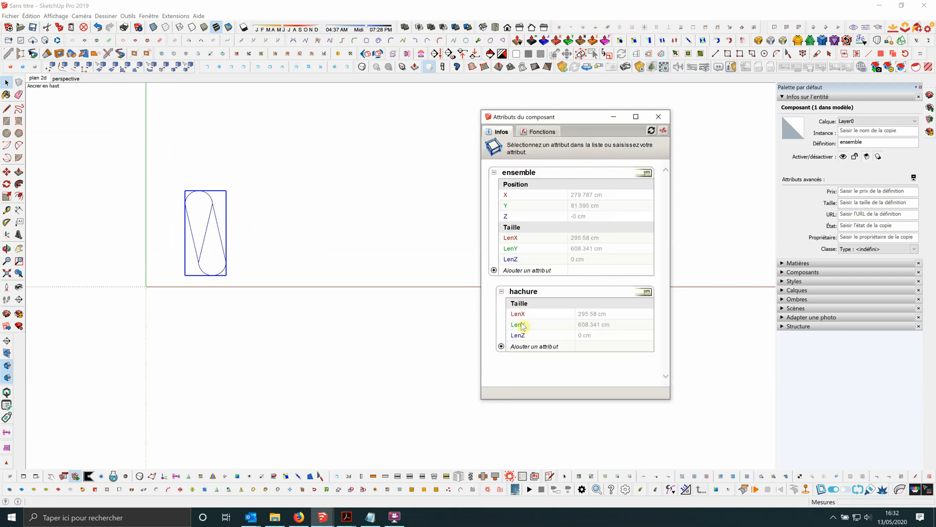
pyautogui.click(501, 347)
pyautogui.click(597, 215)
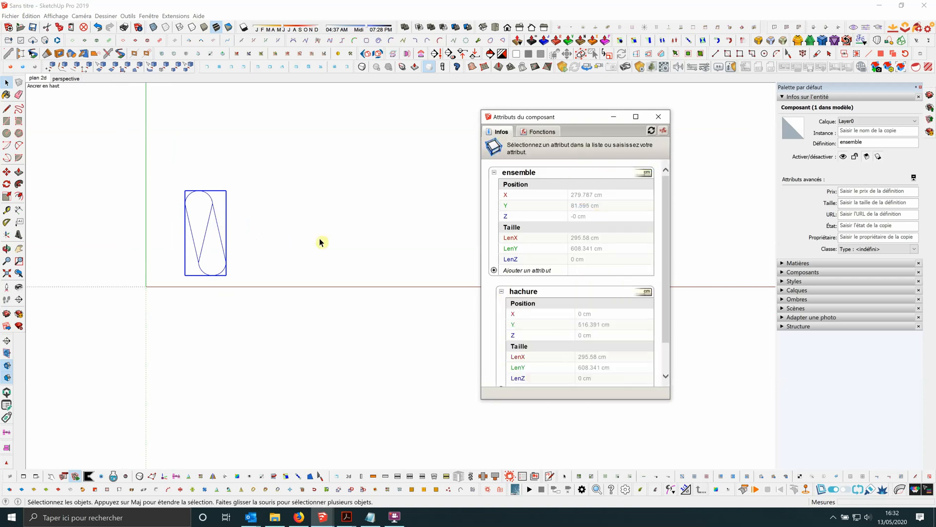
pyautogui.scroll(-1, 379, 228)
pyautogui.scroll(-1, 666, 314)
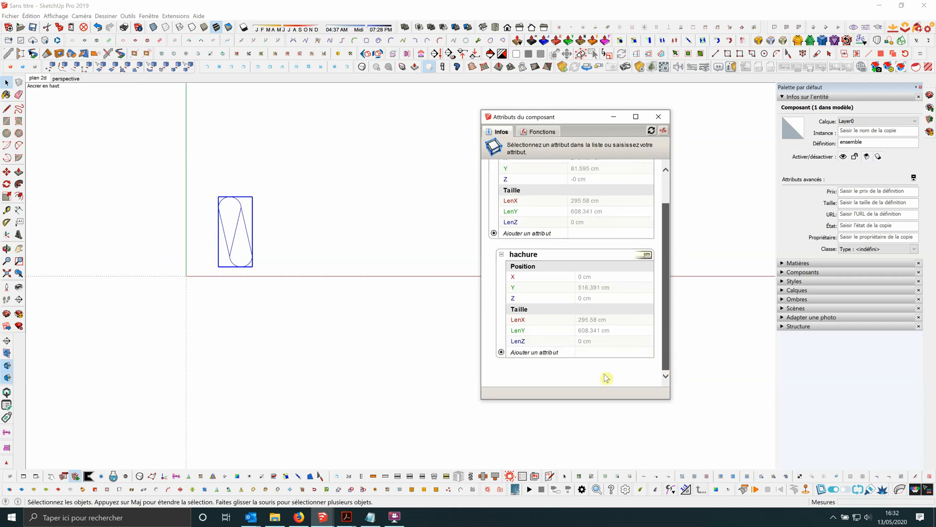
pyautogui.click(369, 230)
pyautogui.scroll(1, 258, 212)
pyautogui.click(235, 235)
pyautogui.scroll(-1, 234, 235)
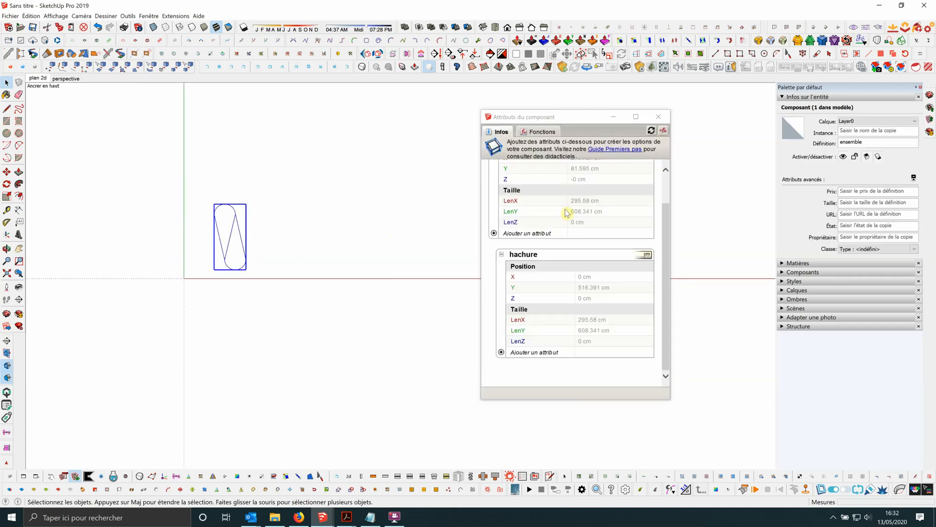
pyautogui.scroll(-1, 207, 247)
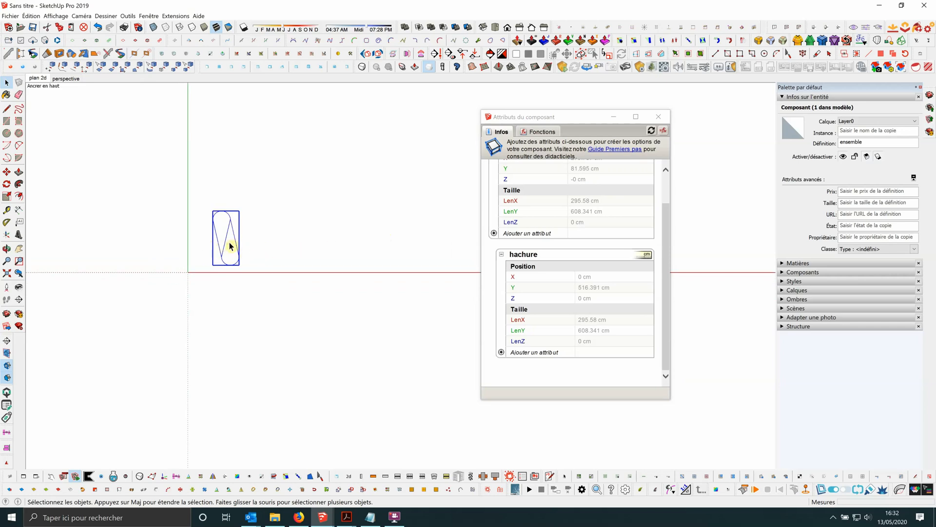
pyautogui.scroll(-1, 178, 249)
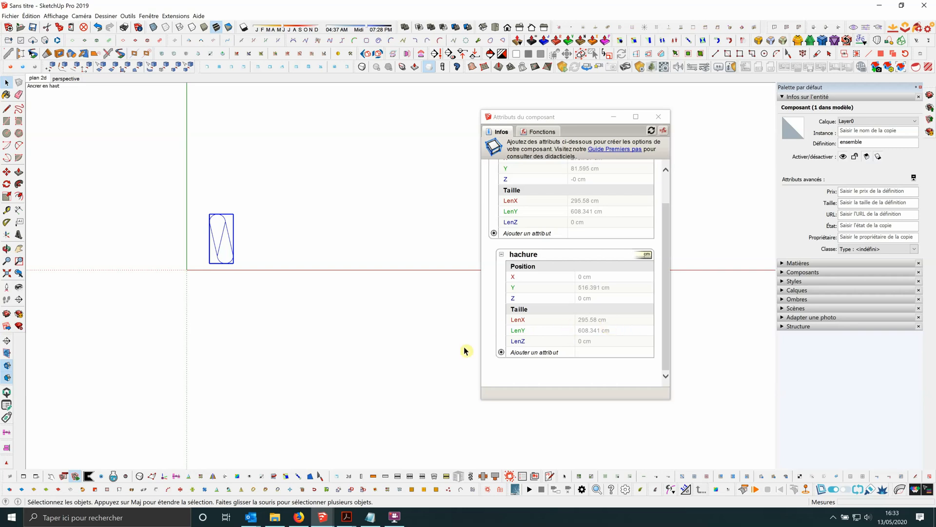
# Add a Copies attribute to the hachure component with the formula =ensemble!LenX/LenX.
pyautogui.click(523, 355)
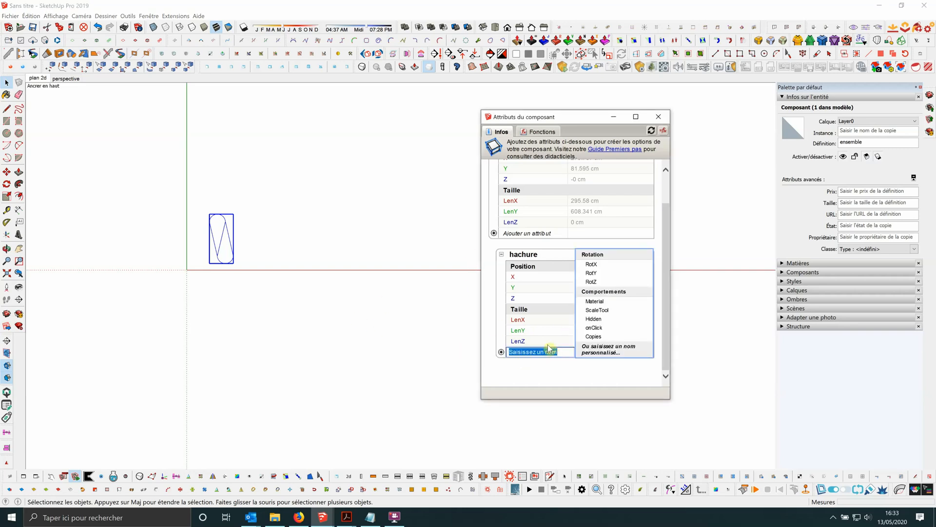
pyautogui.click(594, 336)
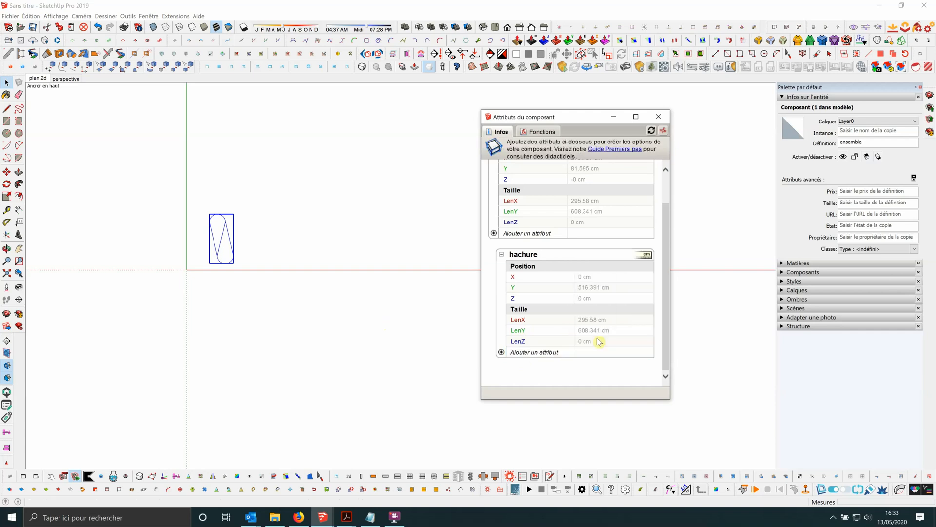
pyautogui.click(590, 364)
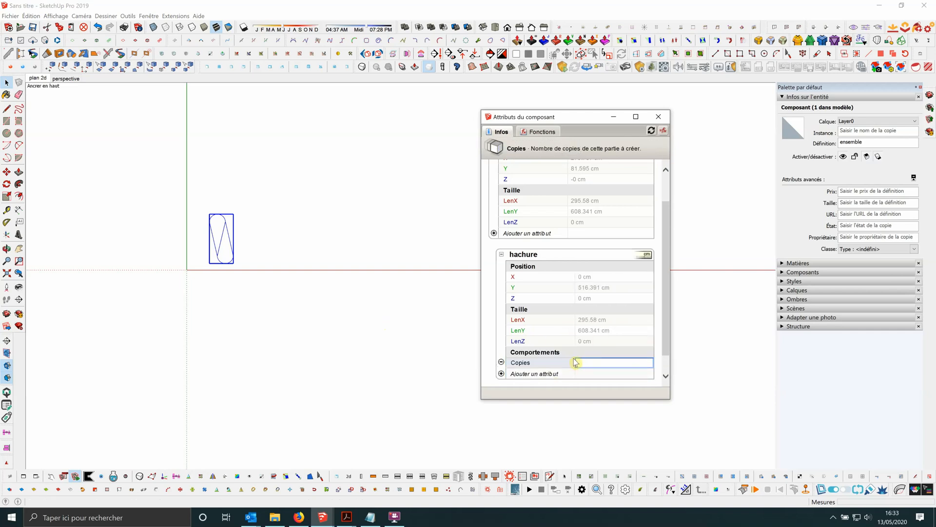
pyautogui.click(516, 202)
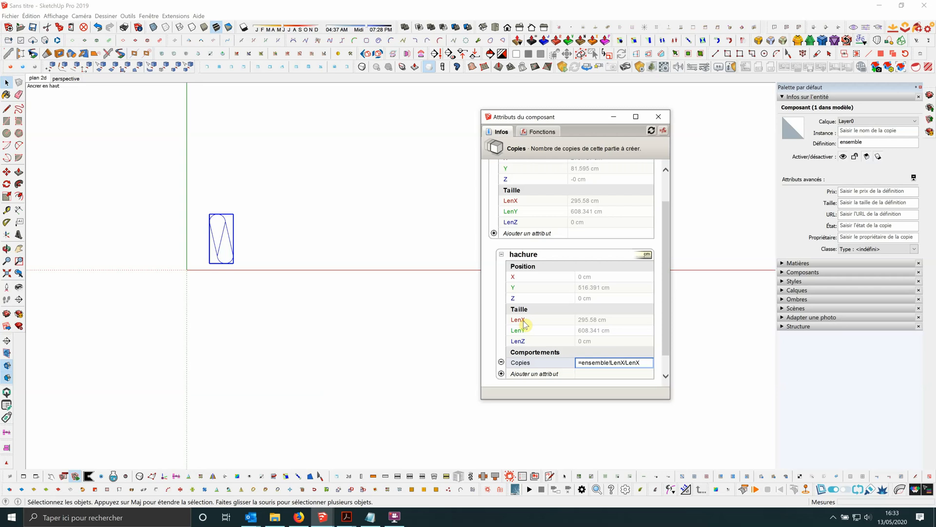
pyautogui.press('Return')
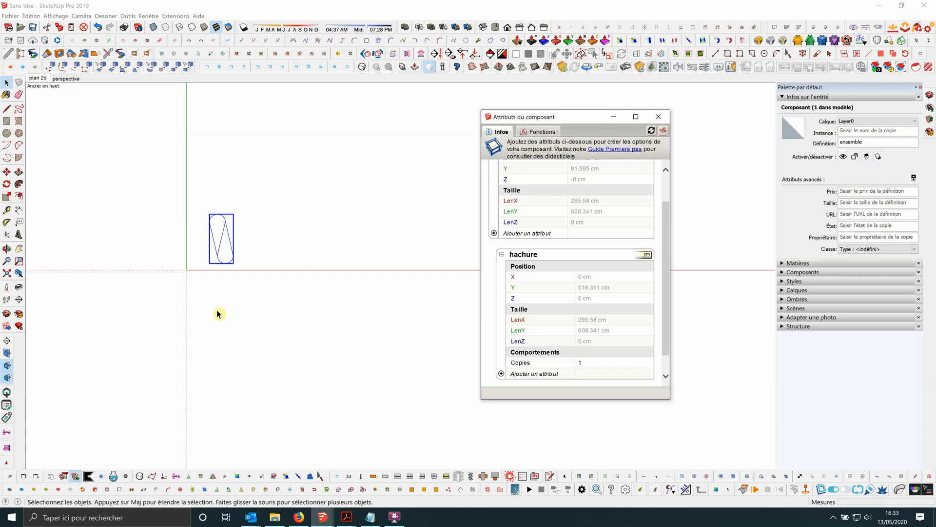
# Set the hachure component's LenX to 295 cm and LenY to 608 cm as fixed formula values.
pyautogui.scroll(-1, 176, 302)
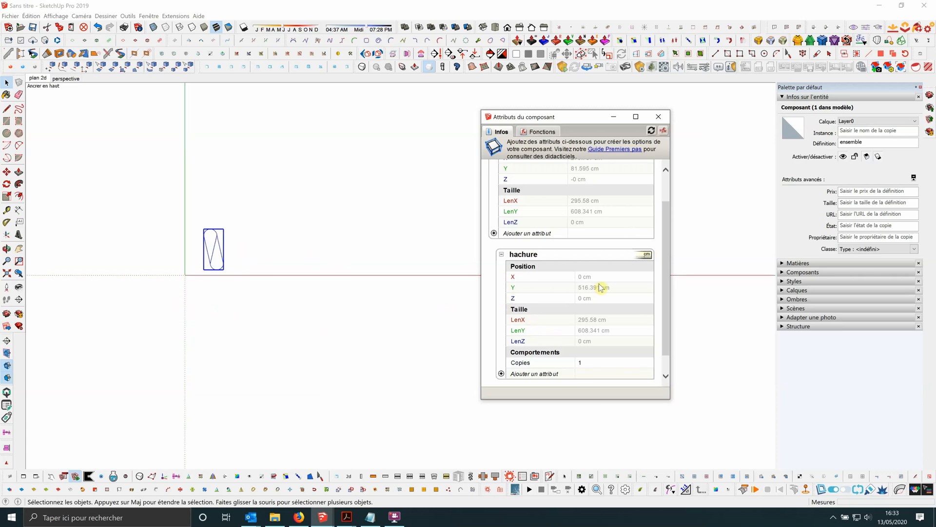
pyautogui.click(617, 322)
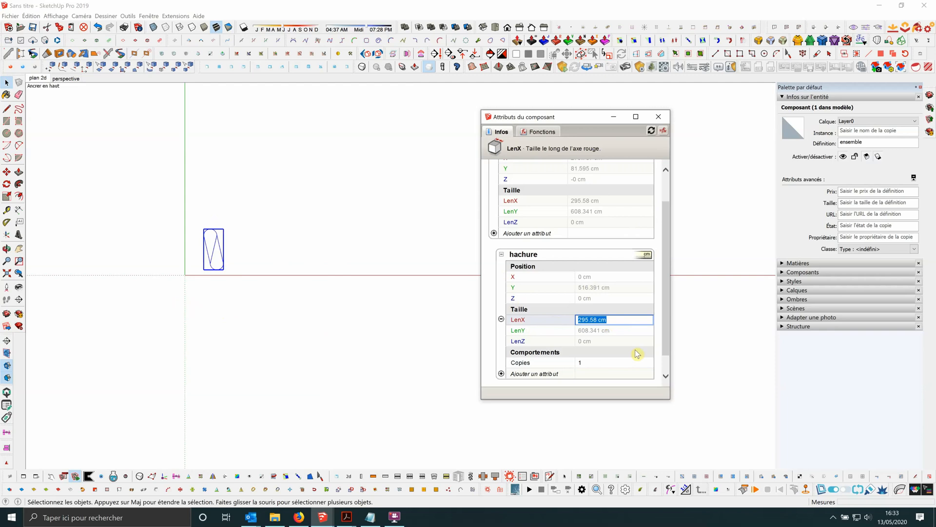
pyautogui.write('=295')
pyautogui.click(618, 334)
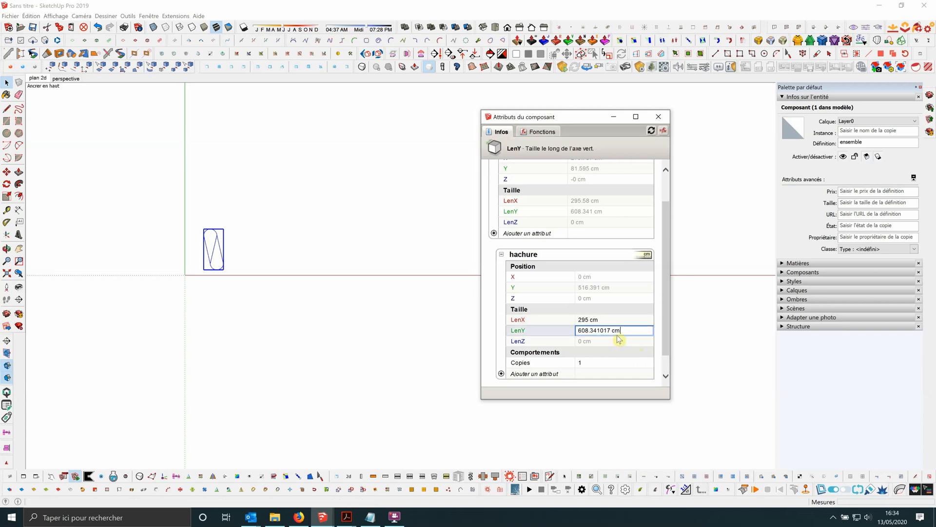
pyautogui.moveTo(633, 331); pyautogui.dragTo(543, 332)
pyautogui.write('=608')
pyautogui.press('Return')
# Stretch the ensemble component along the red axis with the Scale tool to test the Copies formula.
pyautogui.click(547, 362)
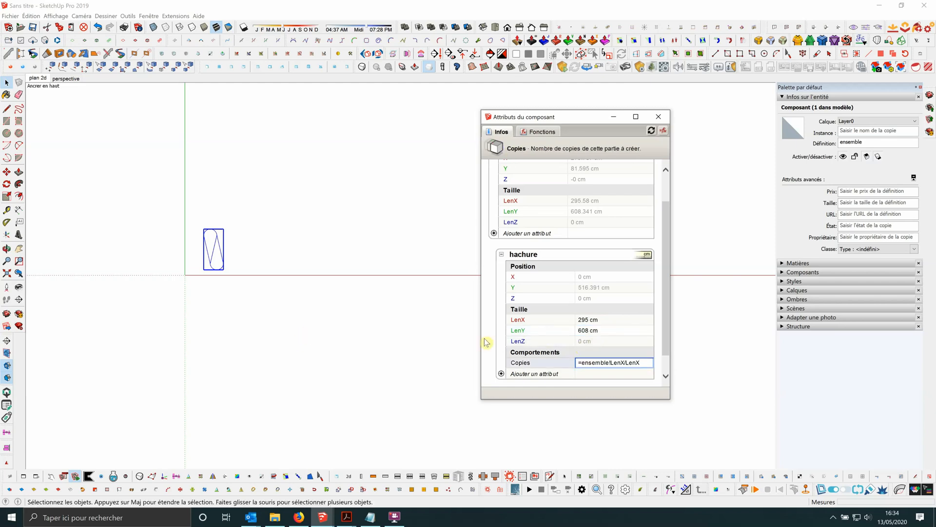
pyautogui.click(228, 236)
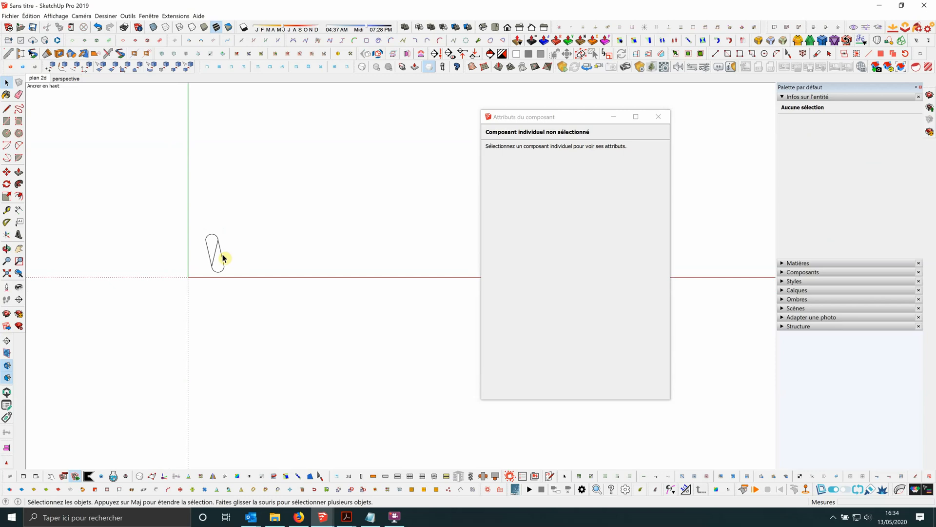
pyautogui.click(223, 257)
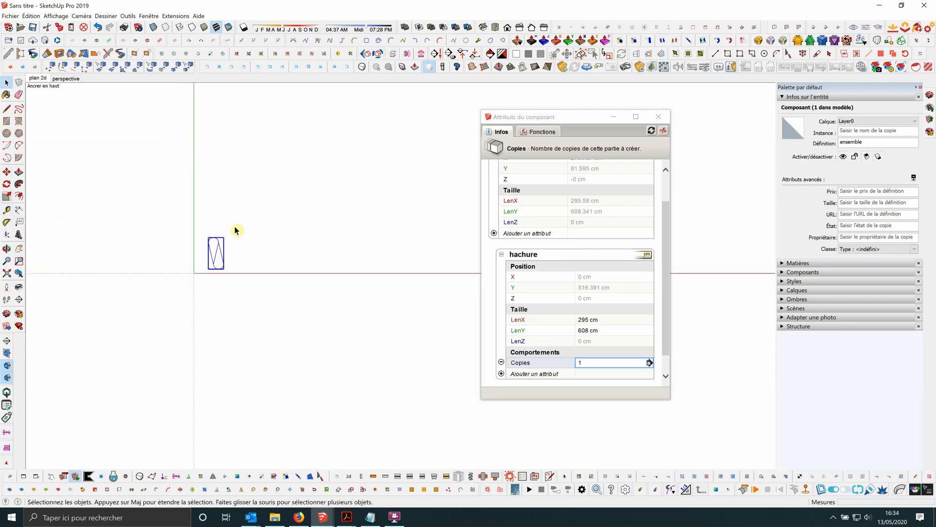
pyautogui.scroll(1, 278, 261)
pyautogui.click(249, 244)
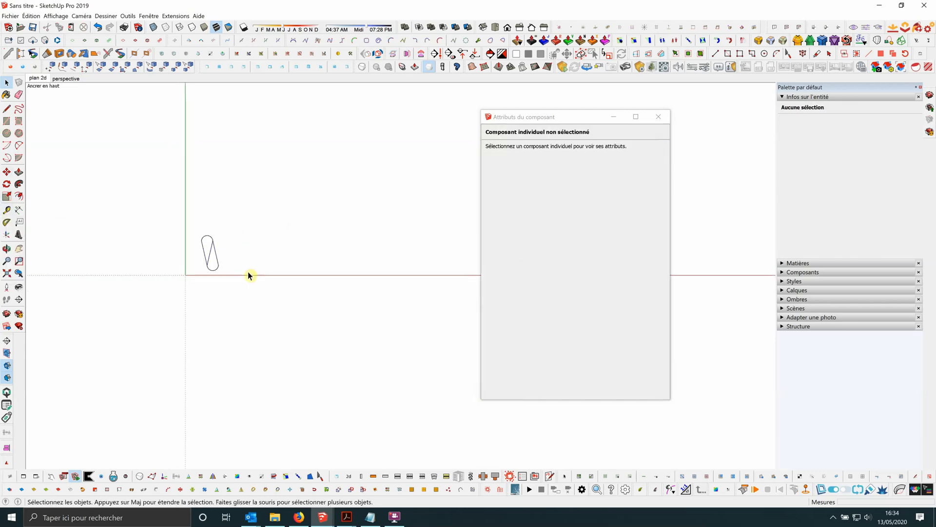
pyautogui.click(216, 260)
pyautogui.scroll(-1, 244, 268)
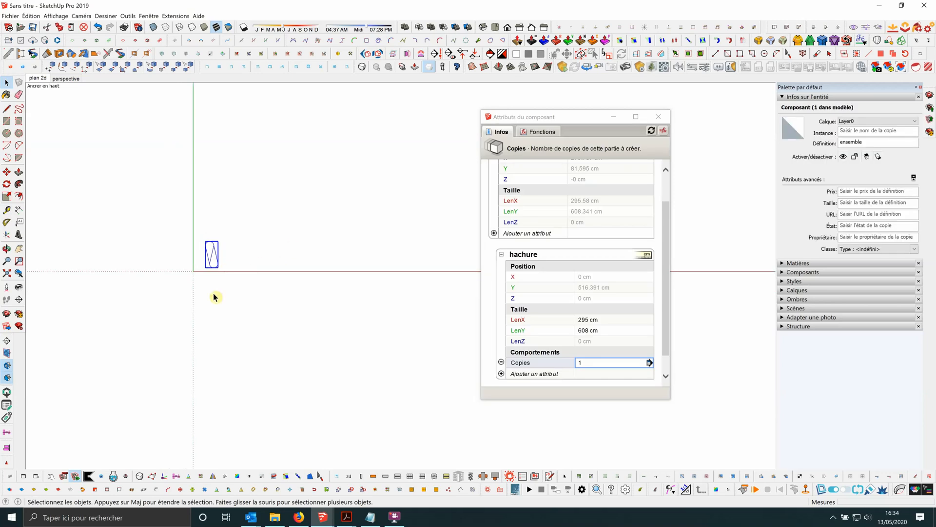
pyautogui.press('s')
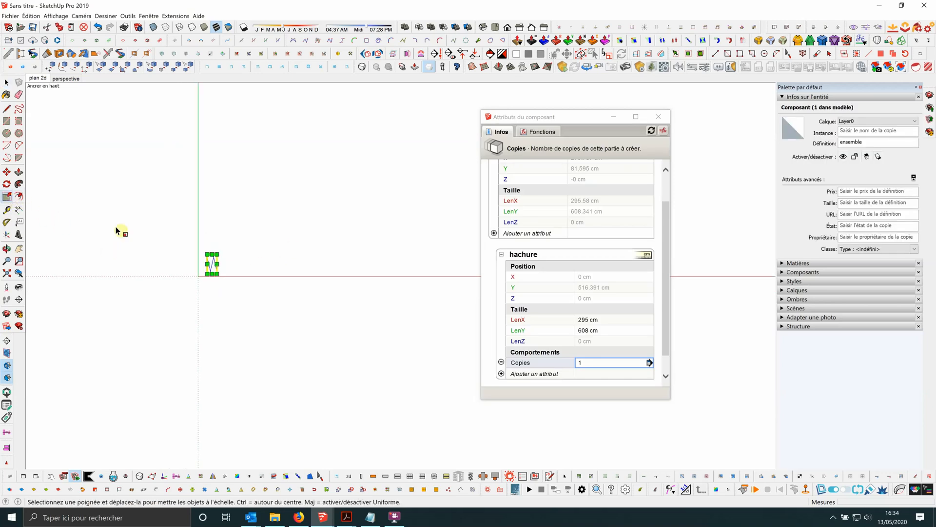
pyautogui.scroll(1, 222, 267)
pyautogui.moveTo(214, 263); pyautogui.dragTo(303, 268)
pyautogui.click(7, 84)
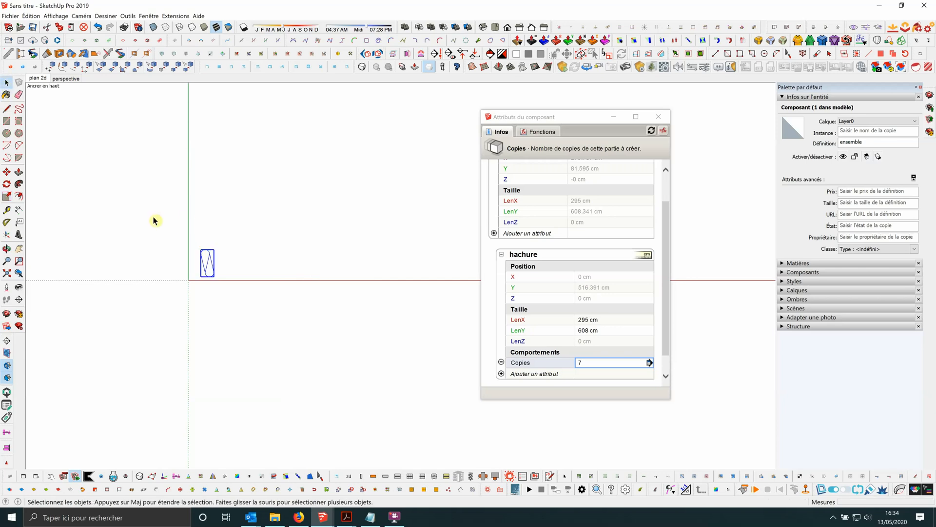
# Start the hachure component's X position formula with =copy*.
pyautogui.scroll(1, 202, 256)
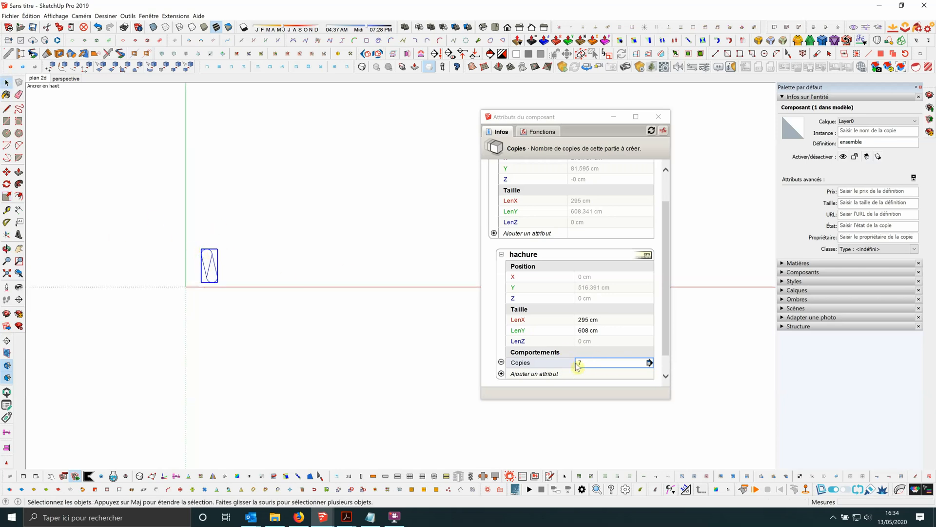
pyautogui.scroll(2, 205, 259)
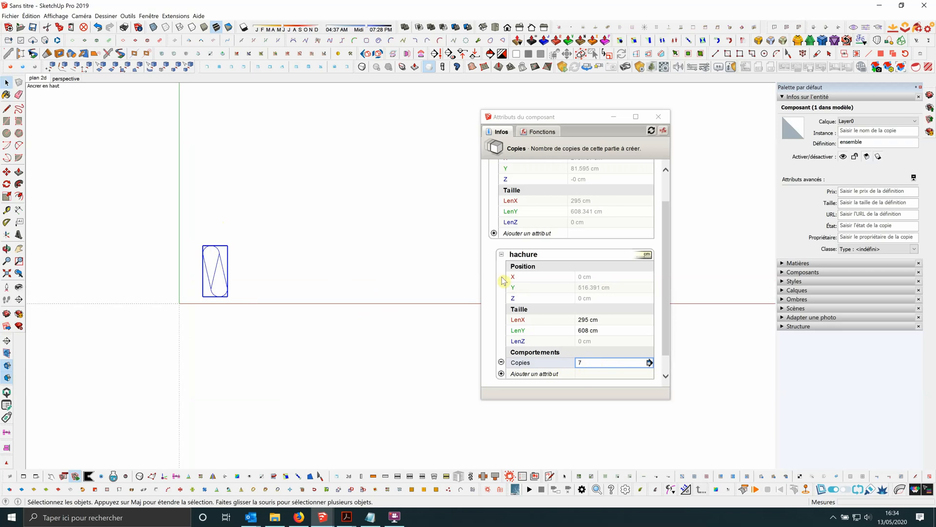
pyautogui.click(612, 277)
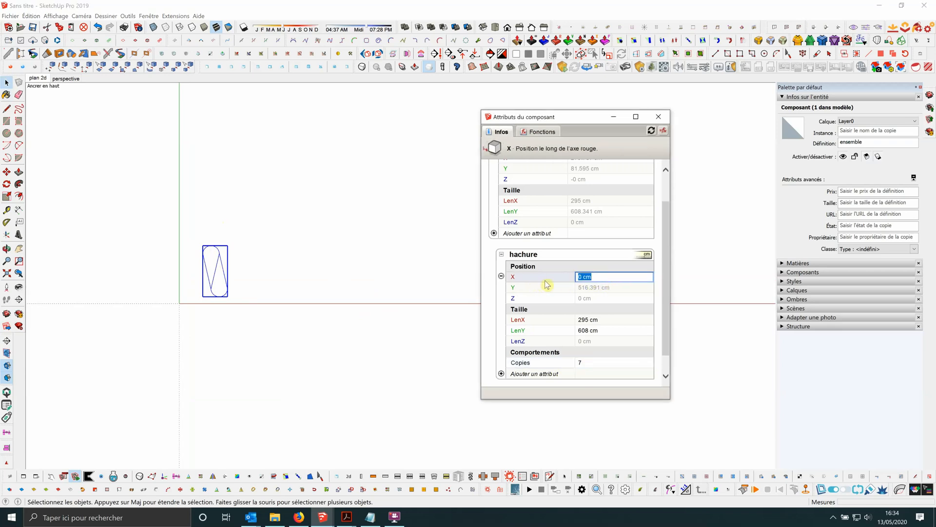
pyautogui.write('=copy')
pyautogui.scroll(5, 216, 255)
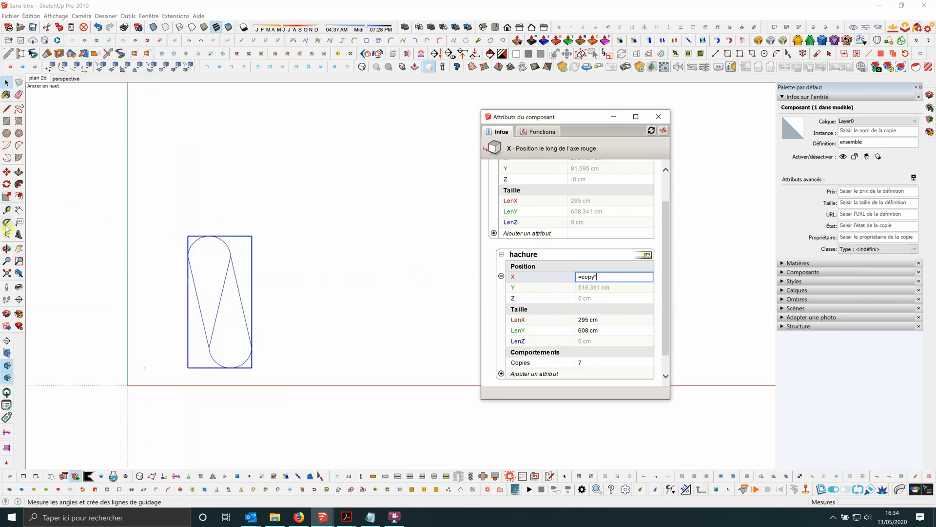
# Measure the distance between the two endpoints of the motif's upper arc with the Tape Measure tool.
pyautogui.click(6, 209)
pyautogui.scroll(4, 203, 246)
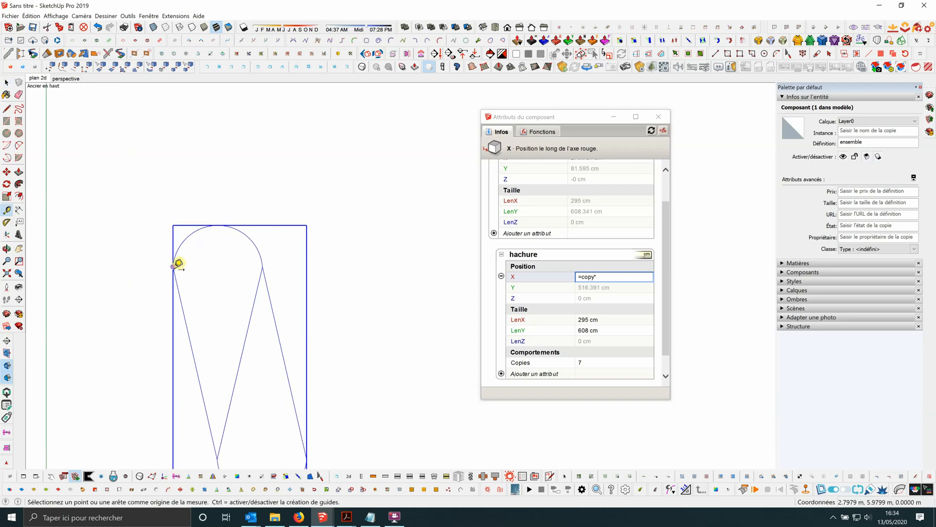
pyautogui.click(173, 266)
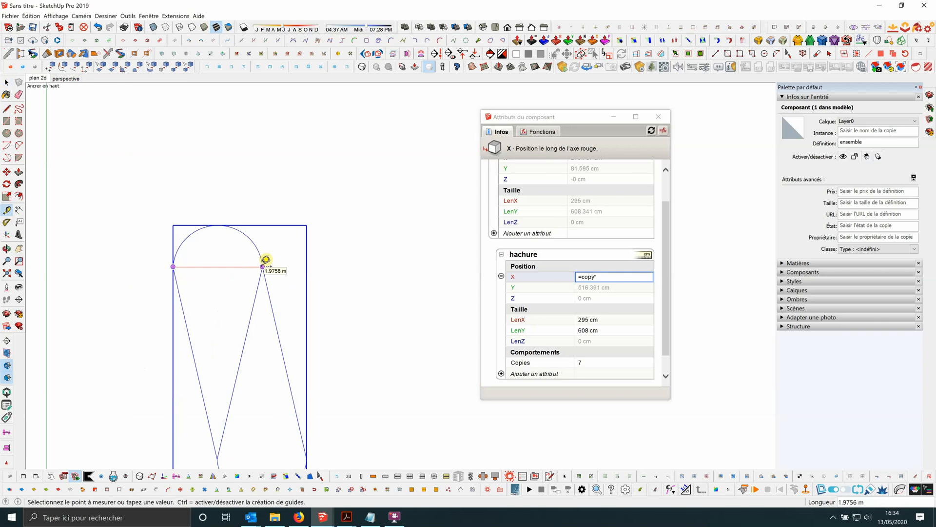
pyautogui.press('space')
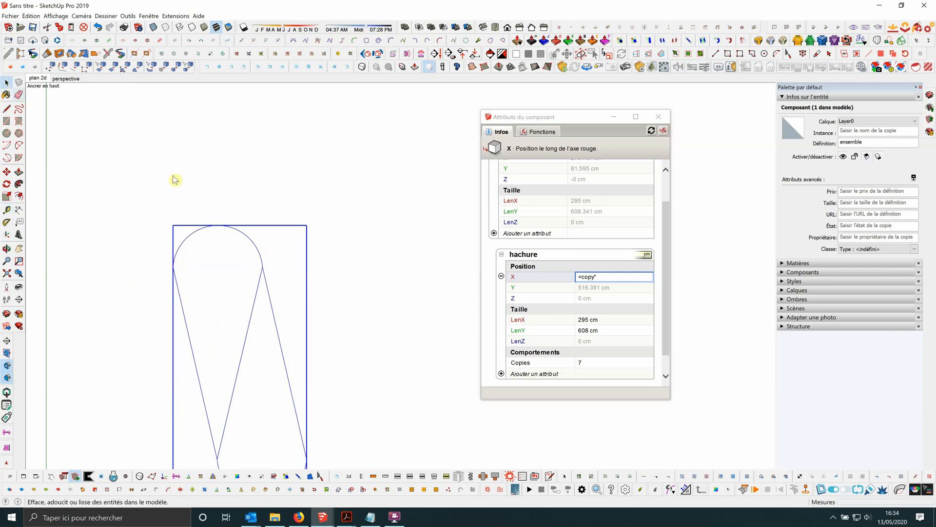
# Complete the hachure component's X position formula as =copy*197.
pyautogui.scroll(-3, 193, 194)
pyautogui.click(605, 276)
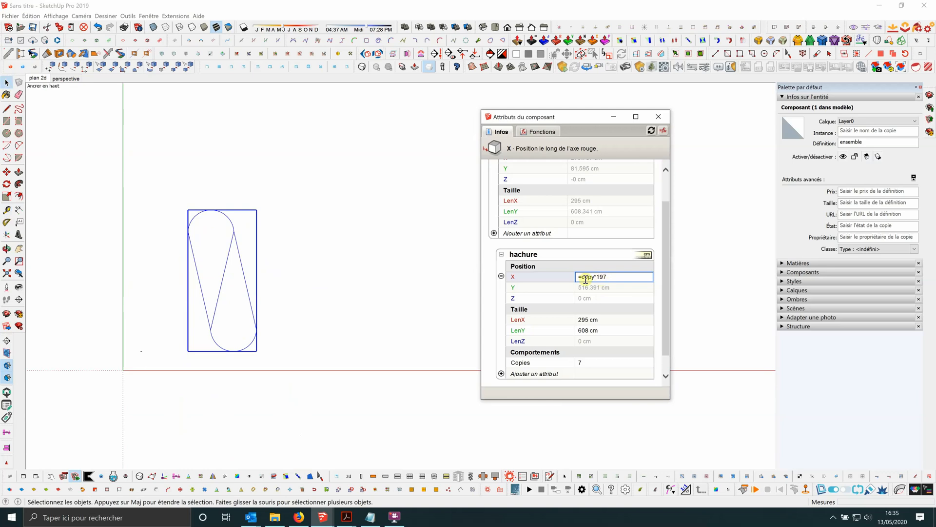
pyautogui.write('197')
pyautogui.press('Return')
pyautogui.scroll(-3, 147, 273)
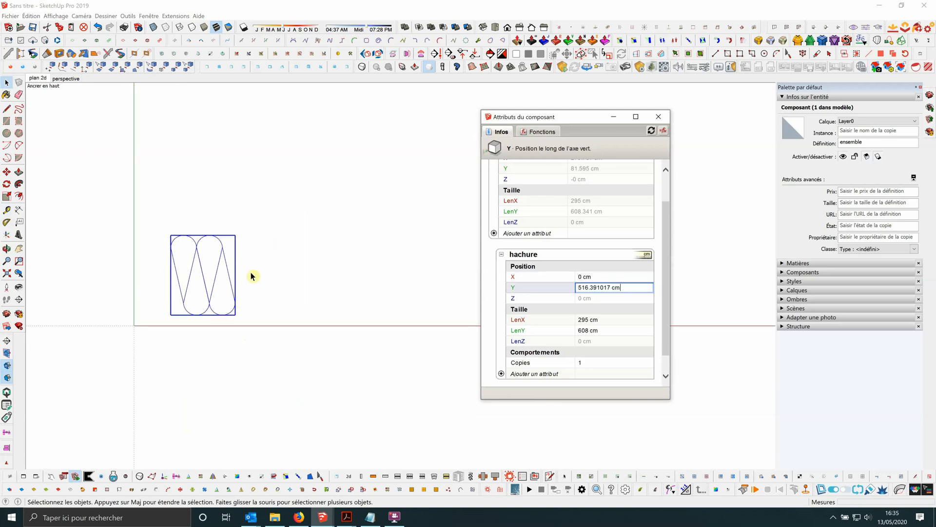
pyautogui.click(213, 266)
pyautogui.scroll(1, 216, 257)
pyautogui.click(226, 254)
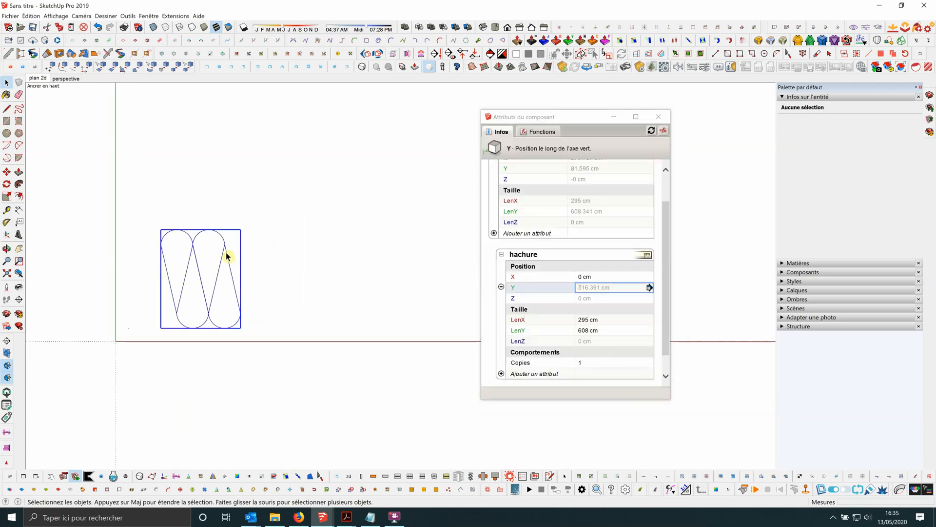
pyautogui.scroll(-3, 205, 259)
pyautogui.click(272, 259)
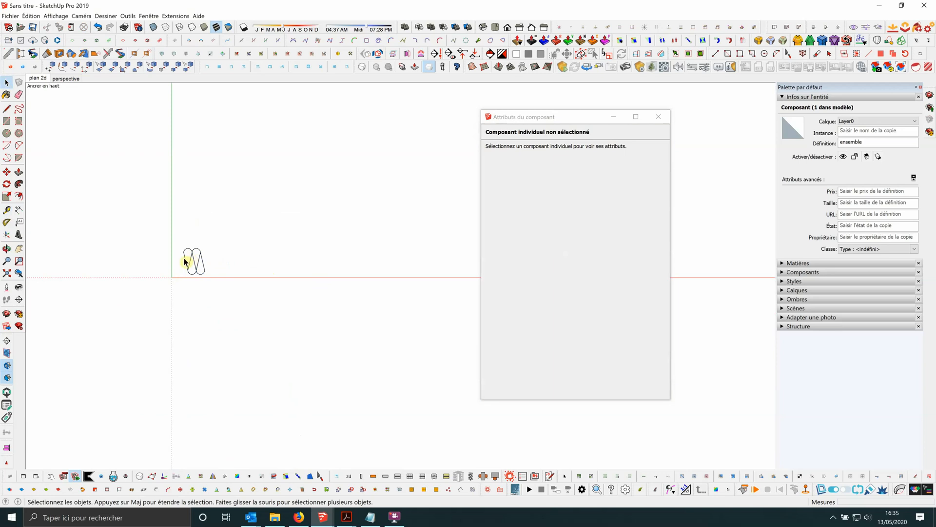
# Stretch the ensemble component along the red axis with the Scale tool to a length of about 3717 cm.
pyautogui.click(185, 260)
pyautogui.click(10, 197)
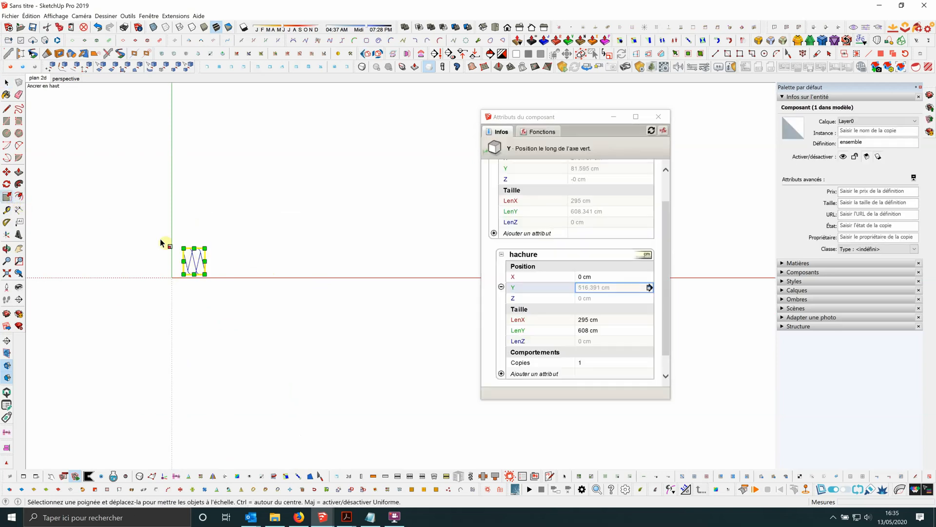
pyautogui.moveTo(205, 261); pyautogui.dragTo(395, 268)
pyautogui.scroll(2, 228, 261)
pyautogui.scroll(2, 227, 259)
pyautogui.scroll(-3, 205, 273)
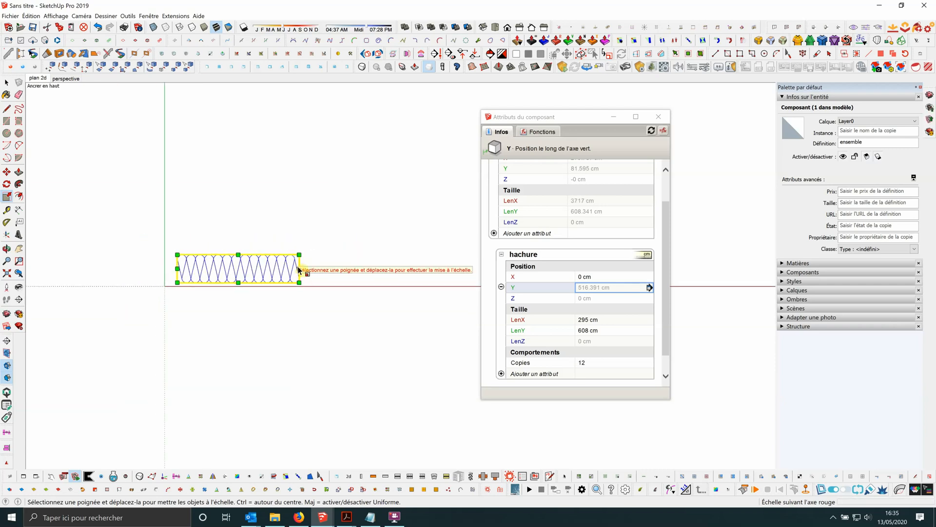
# Stretch the ensemble component further along the red axis in successive passes to about 21472 cm, and deselect it.
pyautogui.moveTo(301, 271); pyautogui.dragTo(371, 269)
pyautogui.scroll(-2, 190, 295)
pyautogui.moveTo(311, 274); pyautogui.dragTo(443, 274)
pyautogui.scroll(-3, 109, 274)
pyautogui.moveTo(279, 273); pyautogui.dragTo(373, 273)
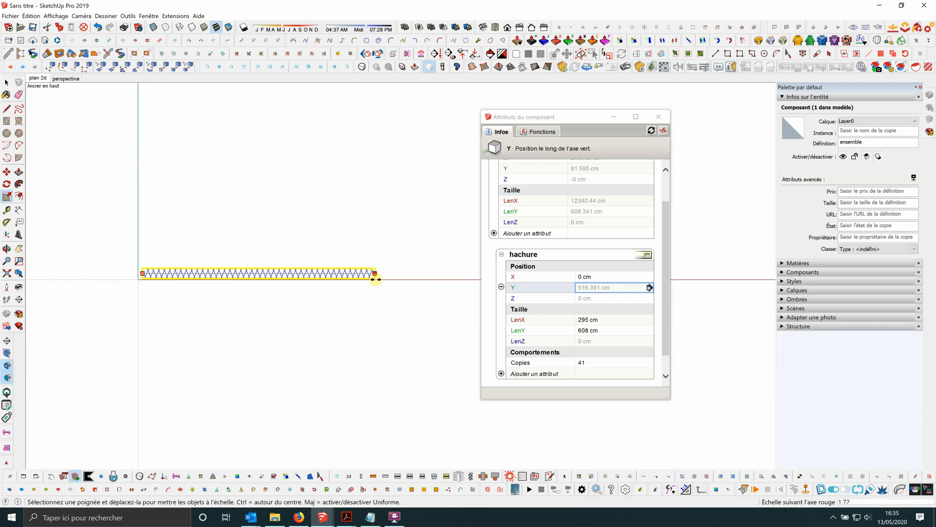
pyautogui.scroll(3, 274, 272)
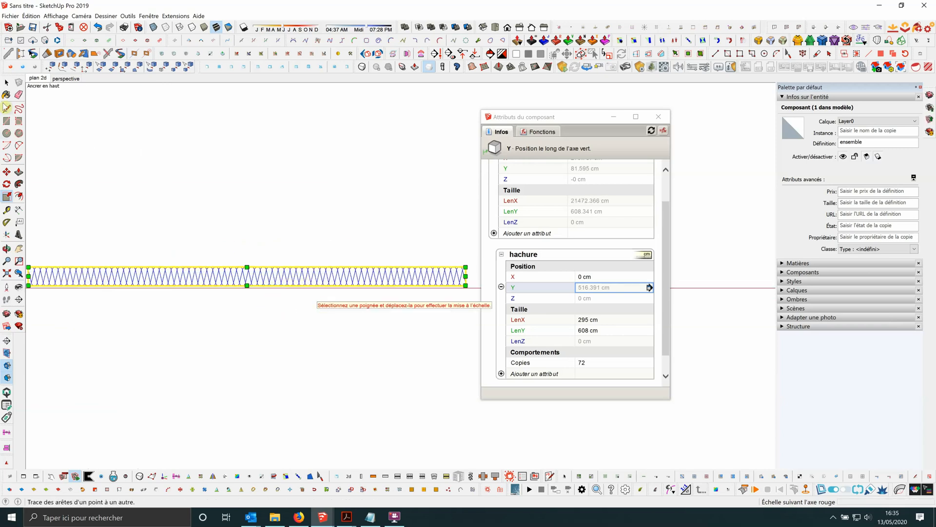
pyautogui.press('space')
pyautogui.click(317, 249)
# Examine the repeated hachure motif along the stretched ensemble component.
pyautogui.scroll(-1, 338, 271)
pyautogui.scroll(1, 335, 280)
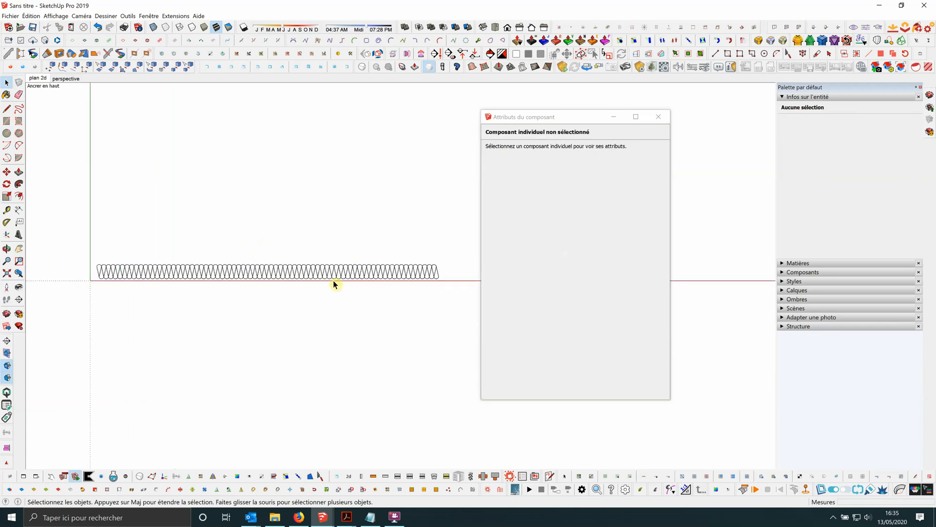
pyautogui.scroll(-2, 288, 267)
pyautogui.scroll(2, 312, 273)
pyautogui.scroll(-1, 371, 280)
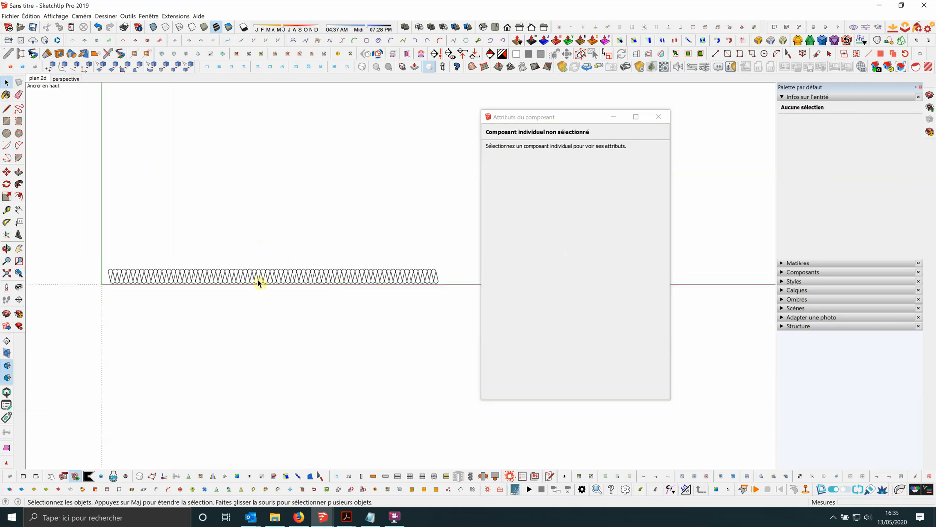
pyautogui.scroll(1, 249, 278)
pyautogui.click(236, 278)
pyautogui.scroll(-1, 238, 276)
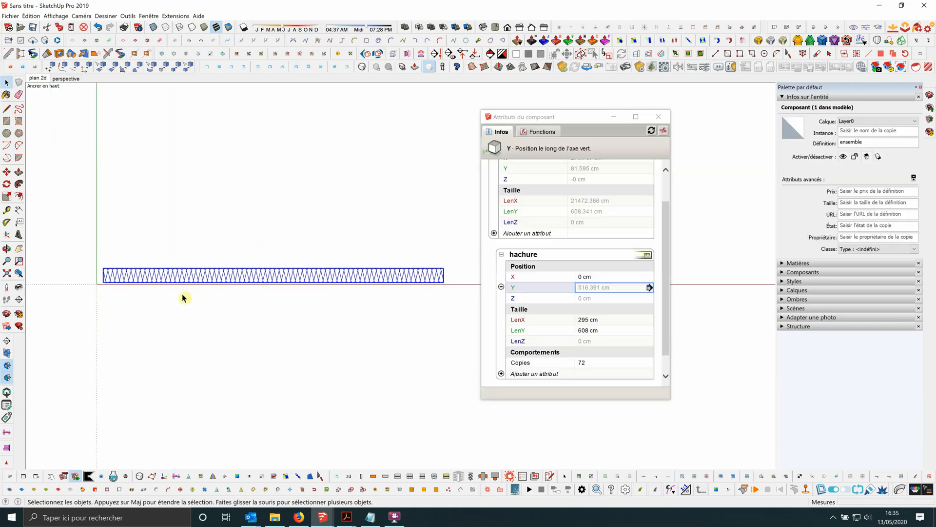
pyautogui.scroll(-1, 183, 297)
pyautogui.click(411, 278)
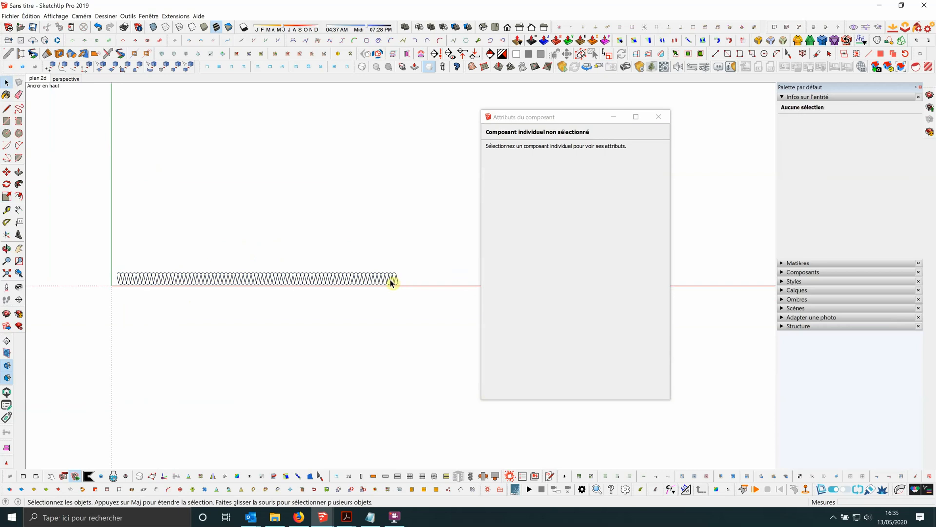
# Add the ScaleTool attribute to the ensemble component.
pyautogui.click(306, 276)
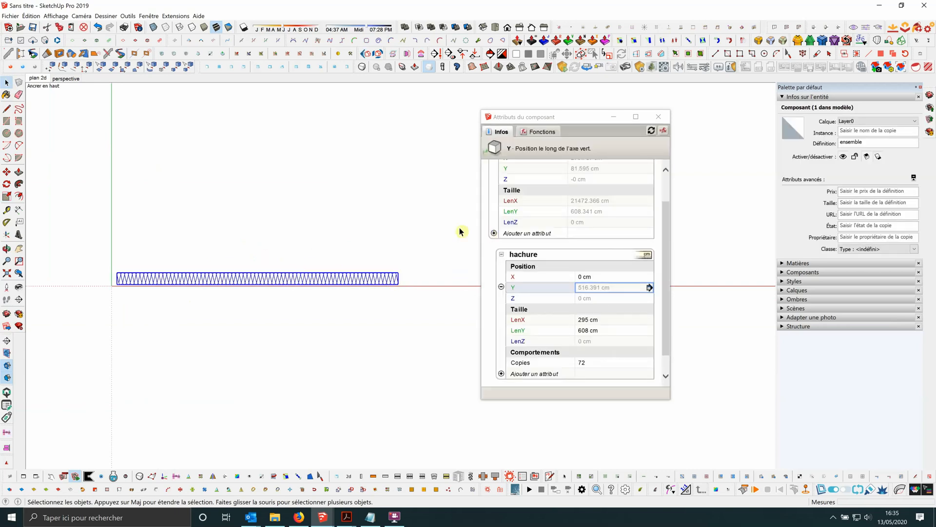
pyautogui.moveTo(664, 250); pyautogui.dragTo(665, 215)
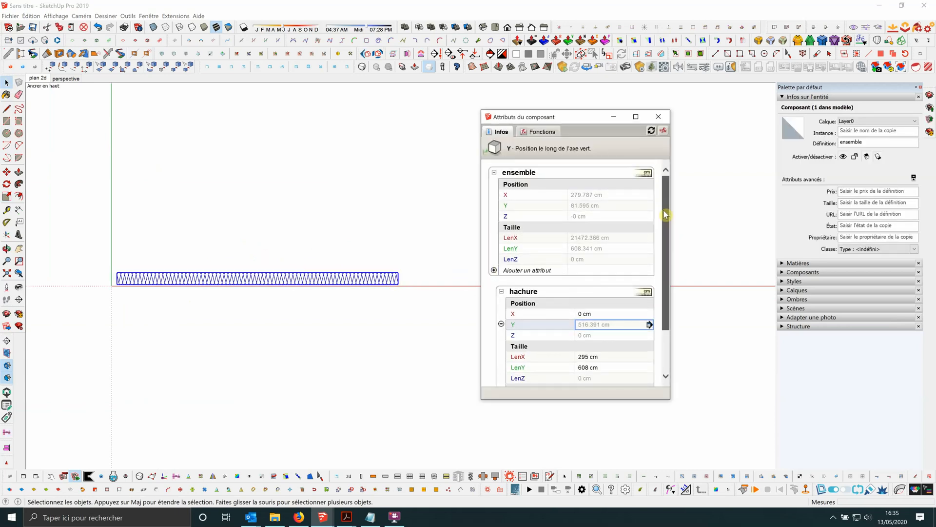
pyautogui.click(494, 273)
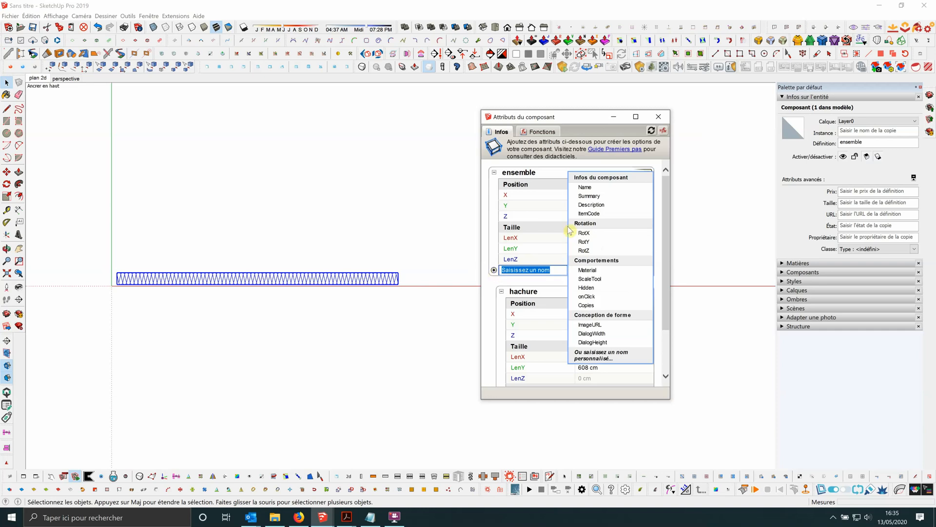
pyautogui.click(597, 280)
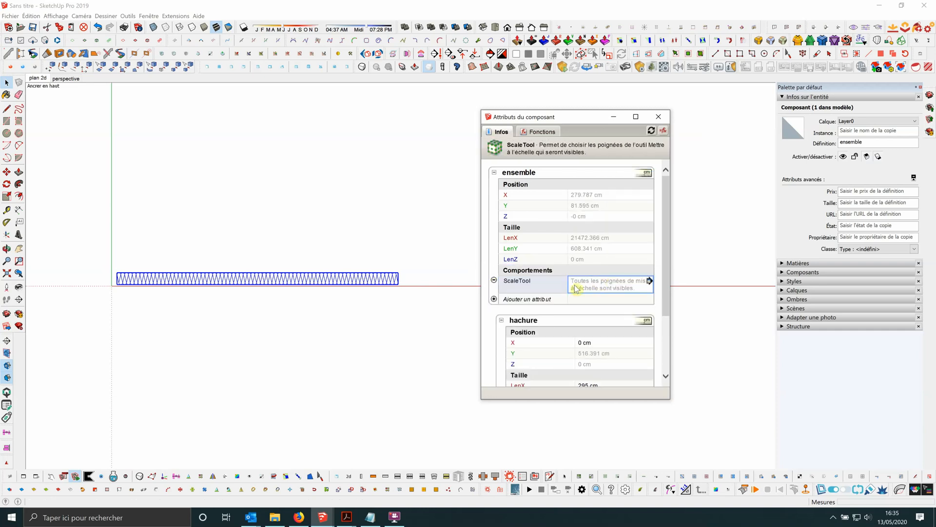
# Restrict the ensemble component's scale handles to the red axis (X) only, disabling all other axis, plane and uniform scaling options.
pyautogui.click(650, 281)
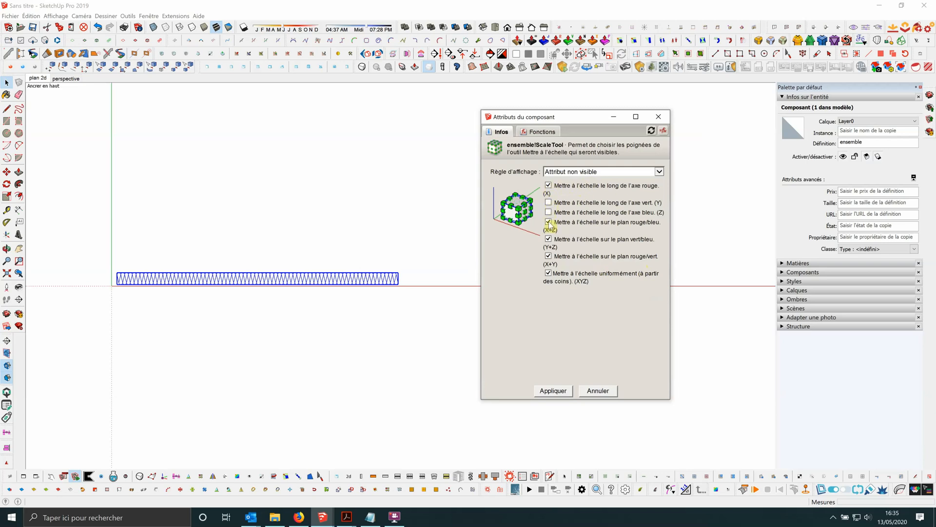
pyautogui.click(549, 239)
pyautogui.click(548, 256)
pyautogui.click(548, 274)
pyautogui.click(552, 391)
pyautogui.click(171, 203)
pyautogui.scroll(-2, 171, 203)
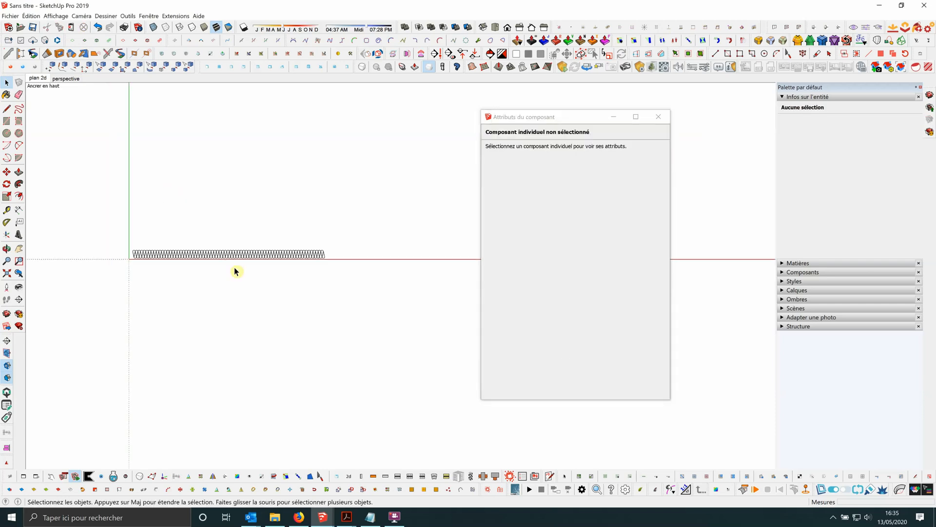
# Stretch the ensemble component along the red axis with its remaining scale handle to about 30061 cm.
pyautogui.click(235, 254)
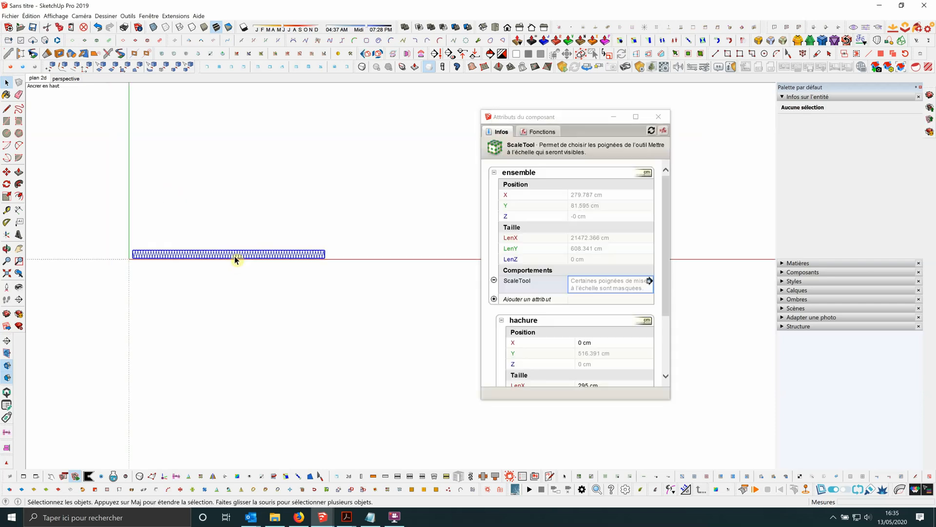
pyautogui.click(9, 198)
pyautogui.scroll(1, 328, 267)
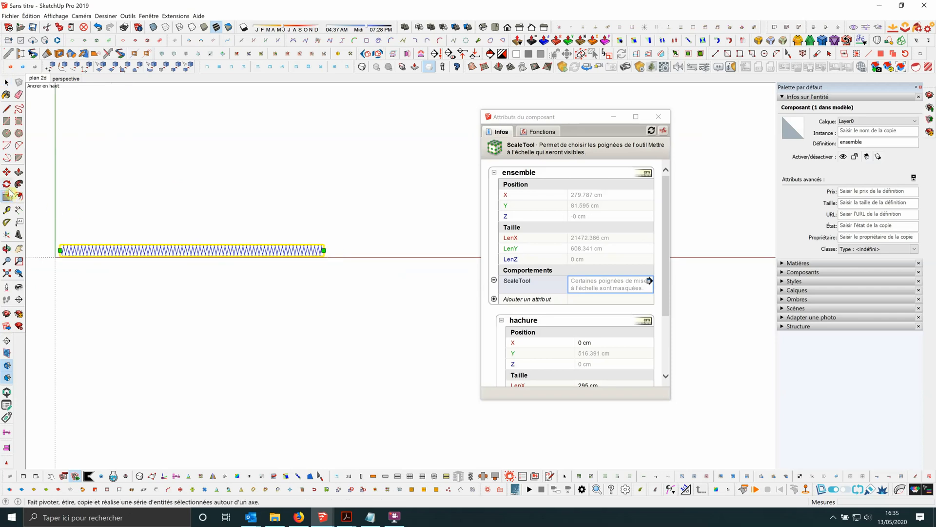
pyautogui.scroll(1, 346, 255)
pyautogui.scroll(-1, 372, 254)
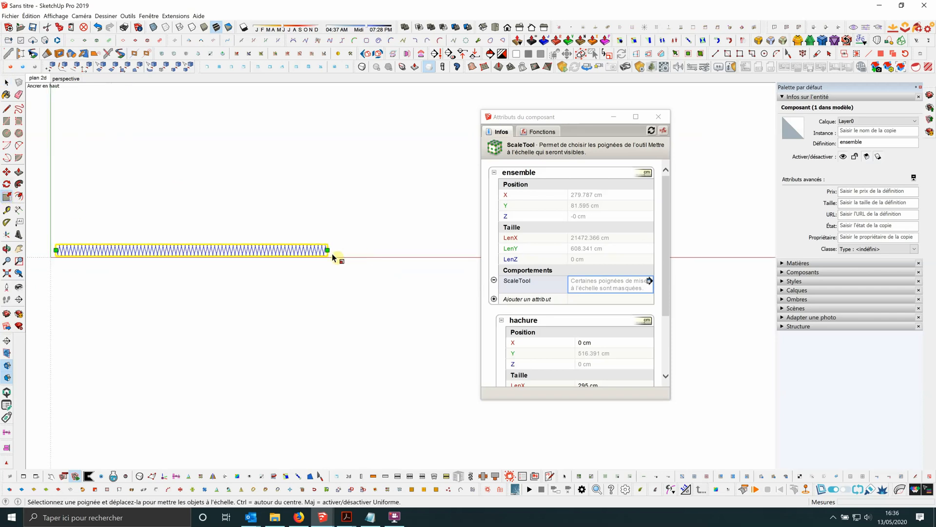
pyautogui.moveTo(328, 249); pyautogui.dragTo(438, 252)
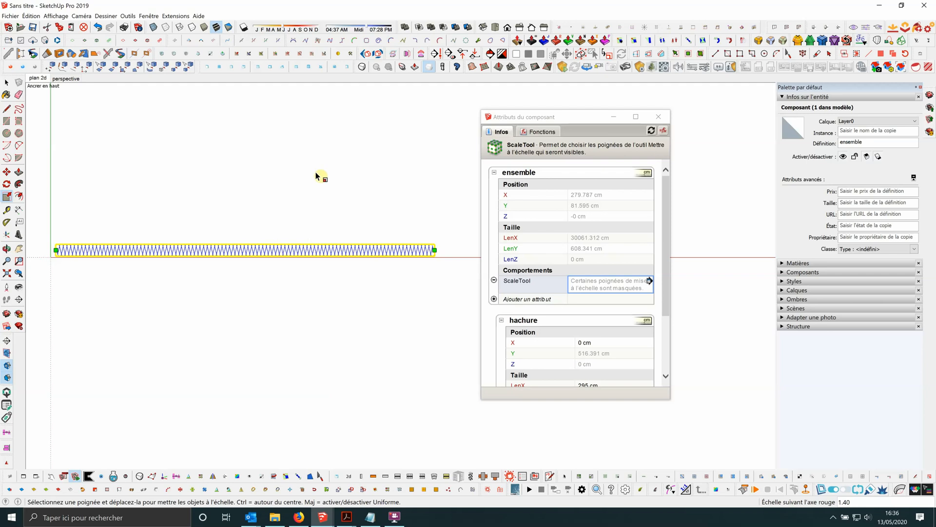
# Clear the attributes window out of the way and stretch the ensemble component along the red axis to about 39982 cm.
pyautogui.scroll(-2, 298, 165)
pyautogui.scroll(2, 391, 214)
pyautogui.scroll(-1, 302, 200)
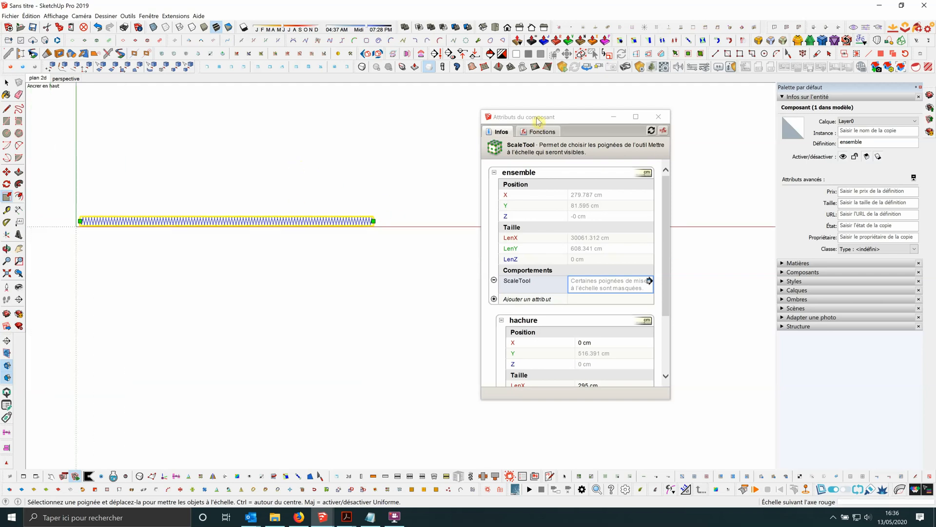
pyautogui.moveTo(537, 121); pyautogui.dragTo(654, 140)
pyautogui.moveTo(373, 221); pyautogui.dragTo(467, 220)
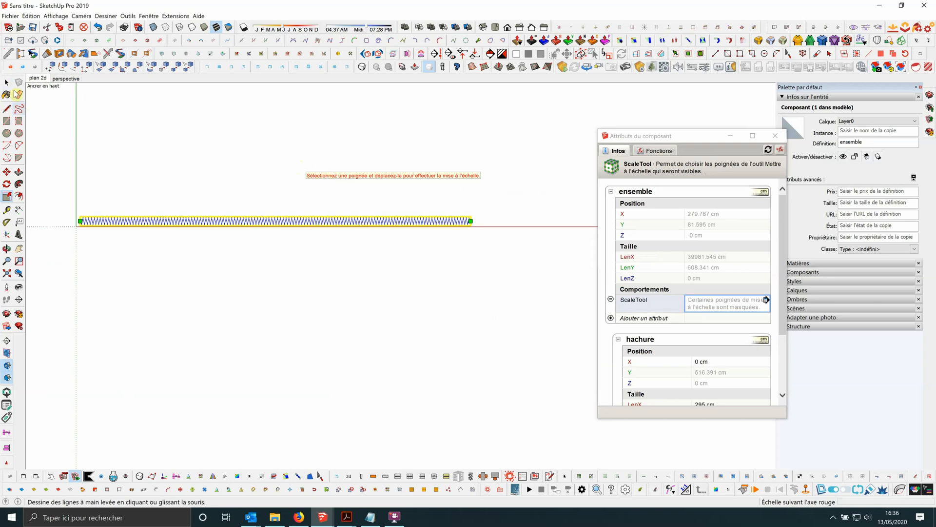
pyautogui.click(6, 83)
pyautogui.click(209, 150)
# Examine the hachure repetition along the full length of the extended ensemble component.
pyautogui.scroll(3, 302, 229)
pyautogui.scroll(-3, 368, 220)
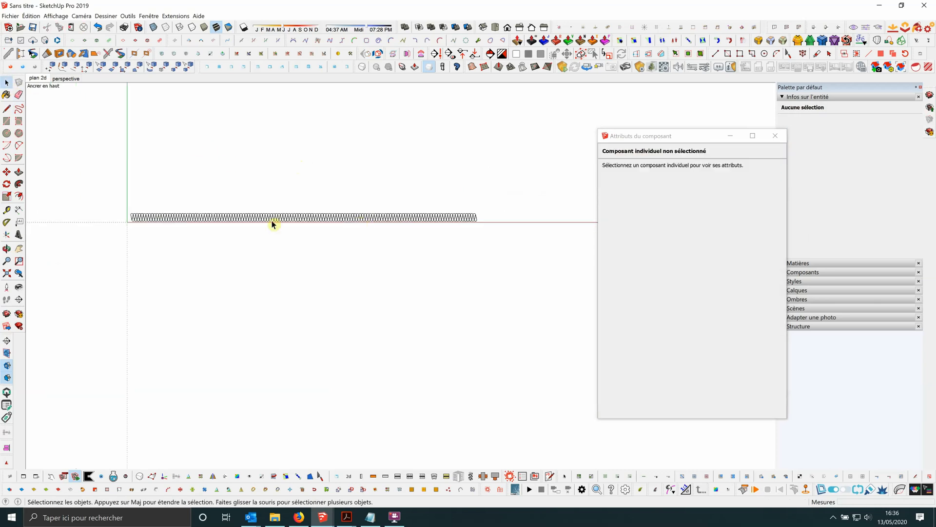
pyautogui.scroll(3, 234, 218)
pyautogui.scroll(-3, 235, 215)
pyautogui.click(236, 210)
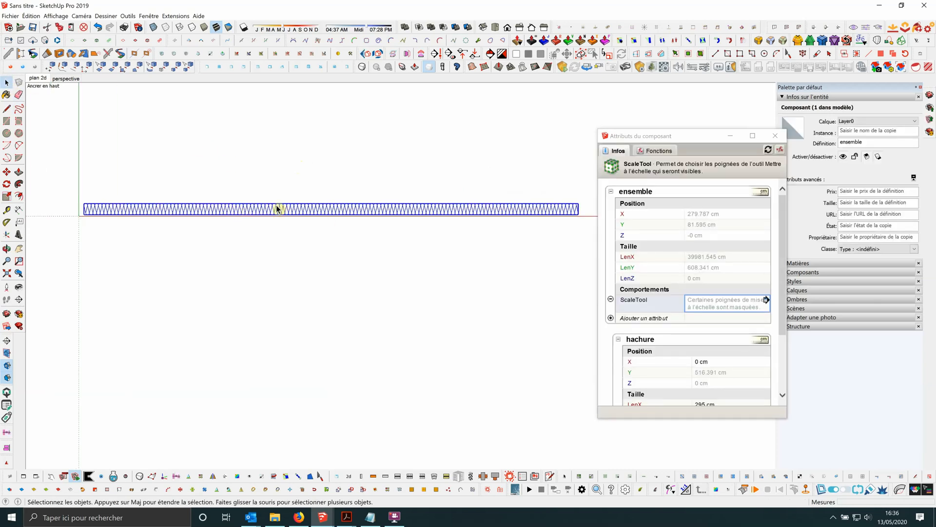
pyautogui.scroll(-2, 277, 209)
pyautogui.scroll(2, 402, 194)
pyautogui.scroll(-2, 378, 185)
pyautogui.scroll(2, 282, 180)
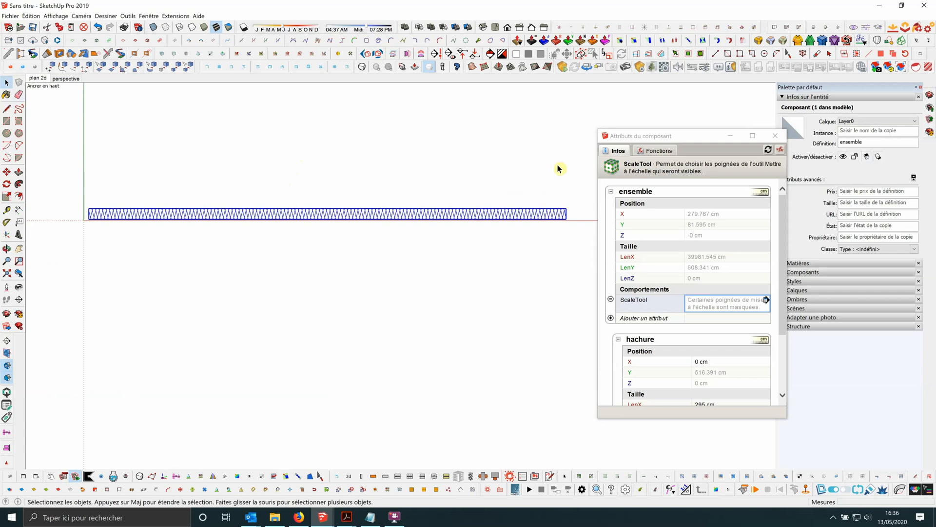
pyautogui.moveTo(670, 141); pyautogui.dragTo(612, 118)
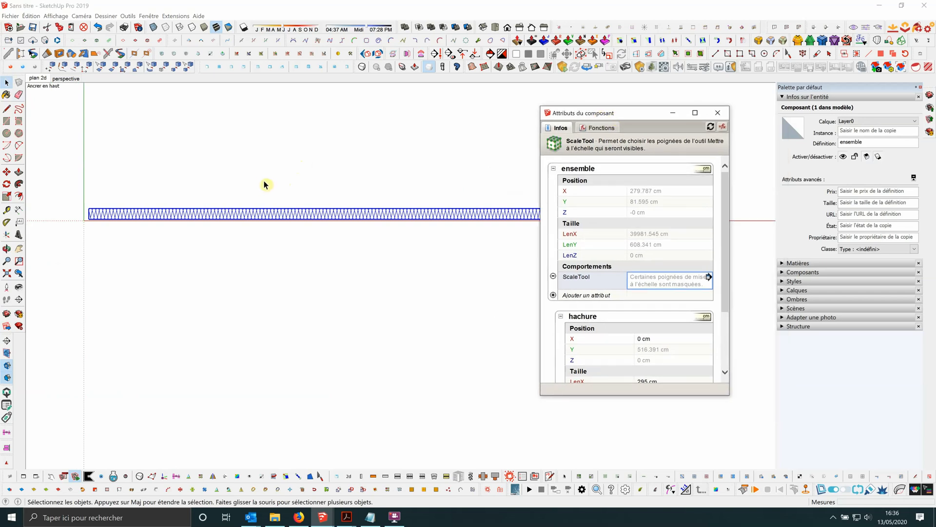
pyautogui.scroll(-2, 264, 184)
pyautogui.scroll(2, 282, 198)
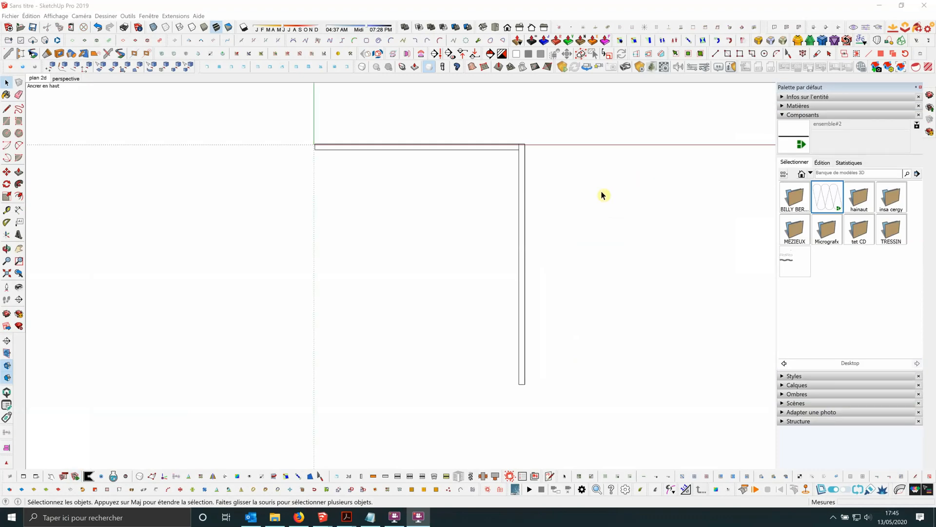
# Insert the insulation component from the component library at the lower-left corner of the horizontal wall strip.
pyautogui.scroll(1, 577, 145)
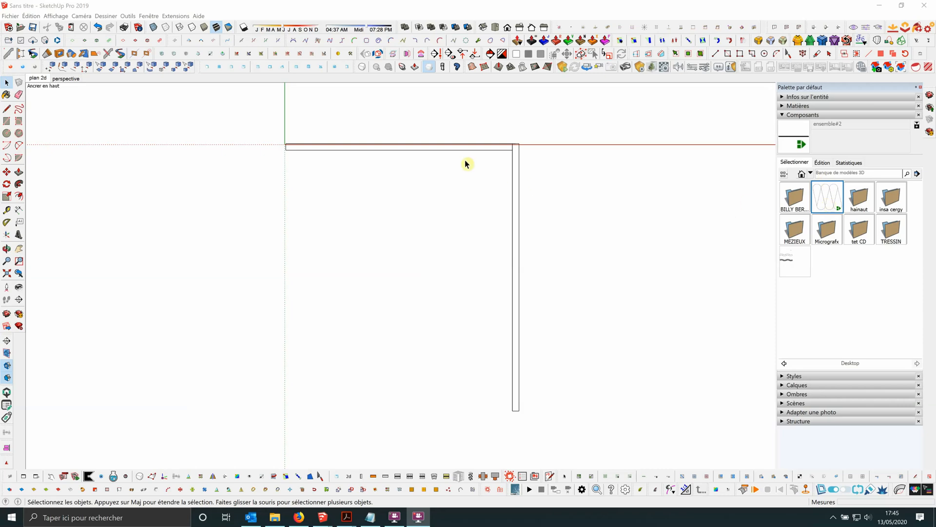
pyautogui.click(826, 202)
pyautogui.scroll(5, 291, 146)
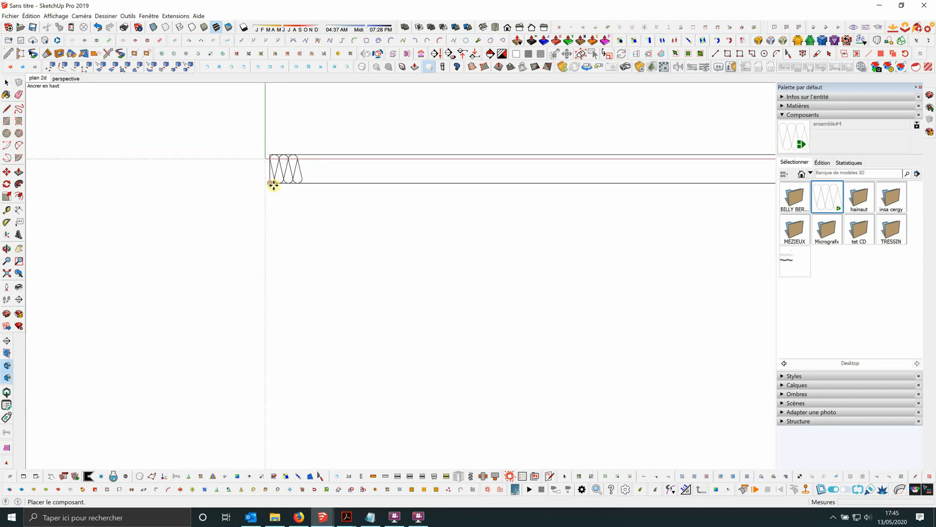
pyautogui.click(270, 183)
pyautogui.scroll(-3, 253, 157)
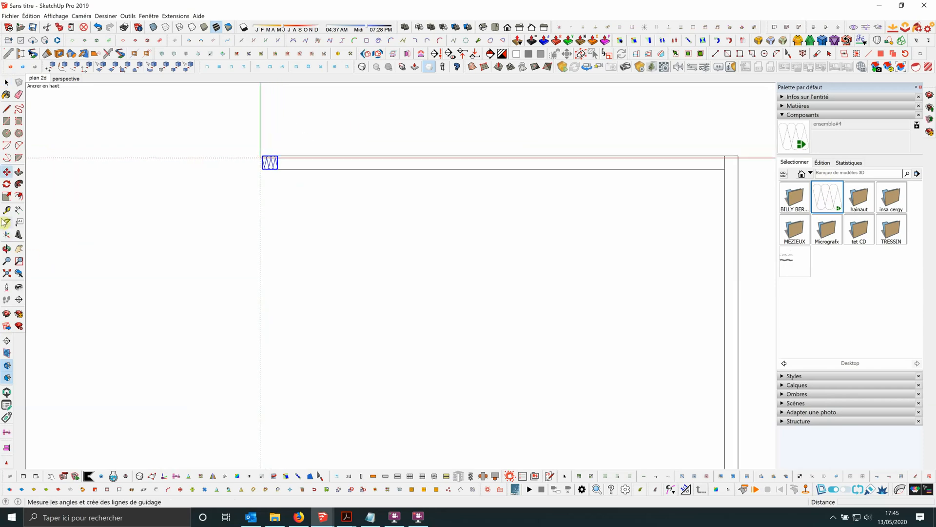
# Scale the placed insulation along the red axis to fill the horizontal wall strip up to the vertical strip.
pyautogui.click(7, 196)
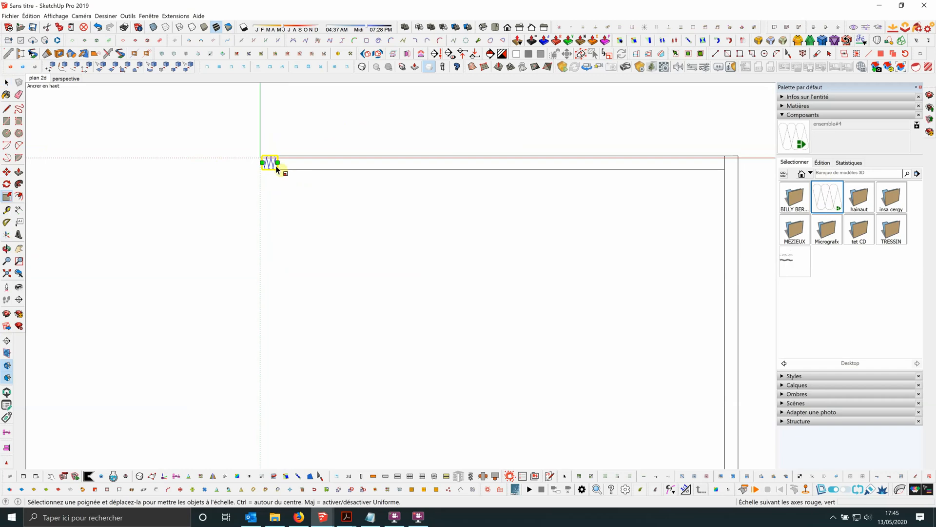
pyautogui.moveTo(278, 163); pyautogui.dragTo(342, 163)
pyautogui.scroll(3, 361, 164)
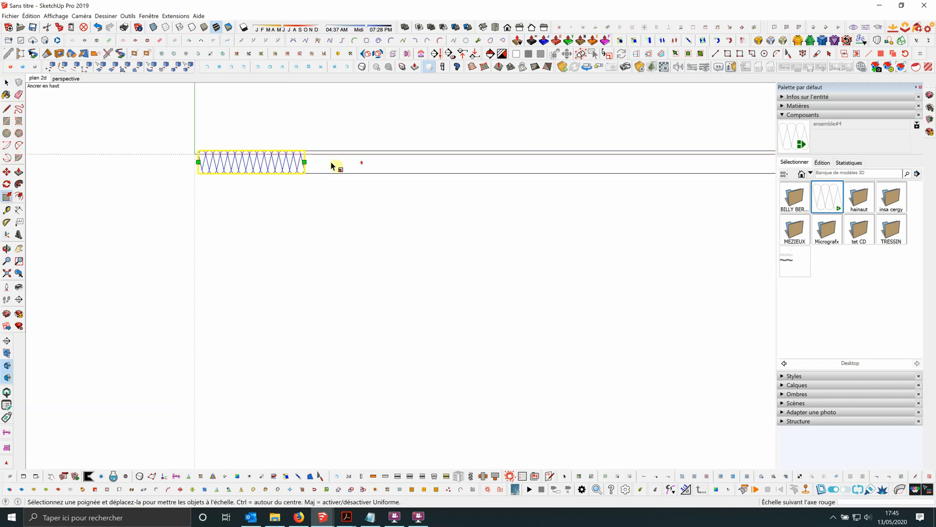
pyautogui.scroll(-2, 257, 171)
pyautogui.scroll(-2, 211, 185)
pyautogui.moveTo(253, 171); pyautogui.dragTo(619, 167)
pyautogui.scroll(1, 575, 175)
pyautogui.scroll(1, 607, 180)
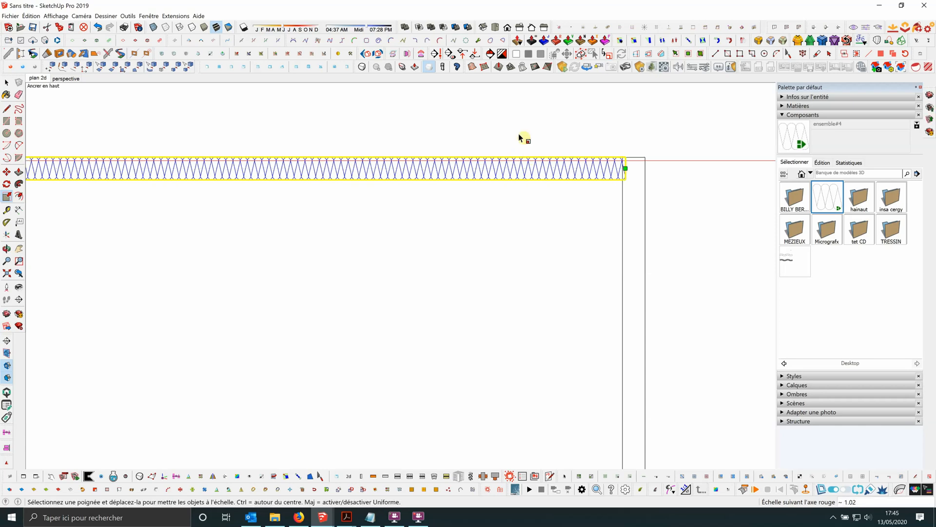
pyautogui.scroll(-3, 524, 138)
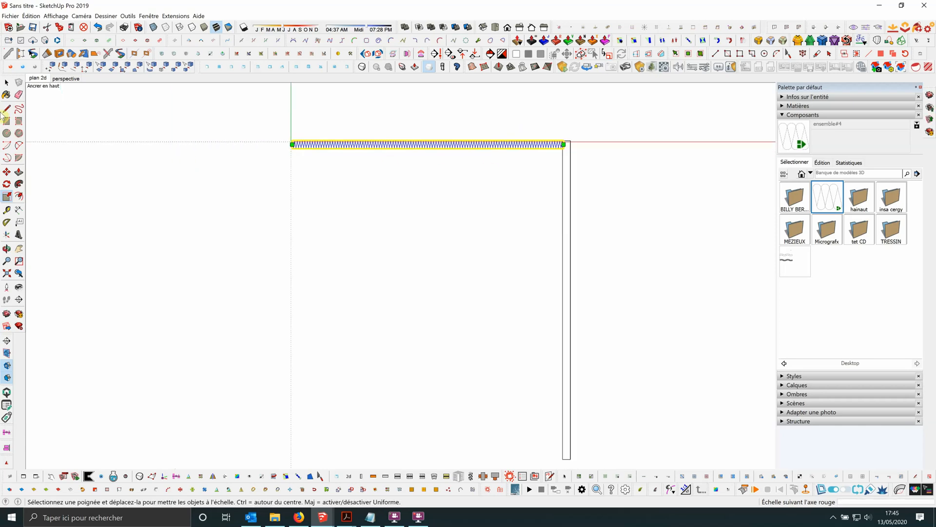
# Insert a second insulation component on the inner edge of the vertical wall strip, just below the corner.
pyautogui.click(7, 82)
pyautogui.scroll(-2, 100, 96)
pyautogui.click(812, 199)
pyautogui.scroll(5, 405, 139)
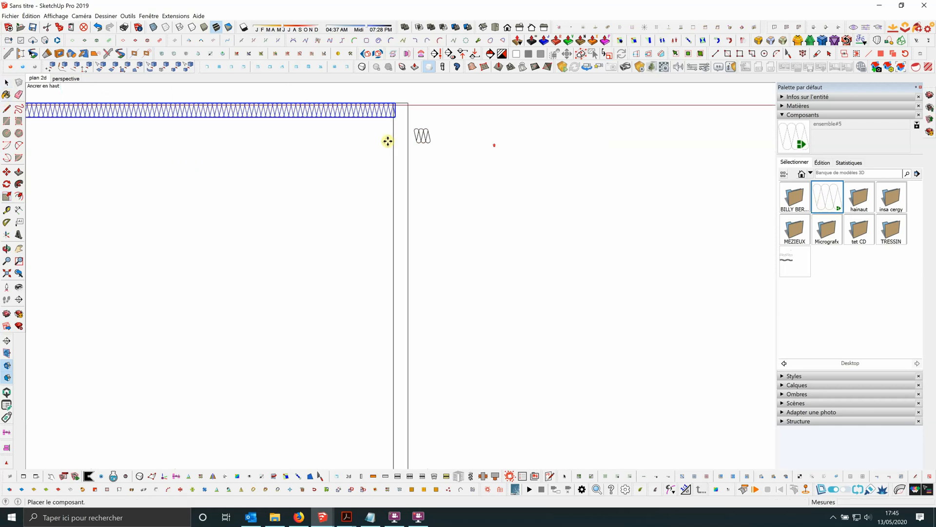
pyautogui.click(390, 156)
# Rotate the second insulation component 90° and move it to fit between the two edges of the vertical wall strip.
pyautogui.scroll(3, 401, 146)
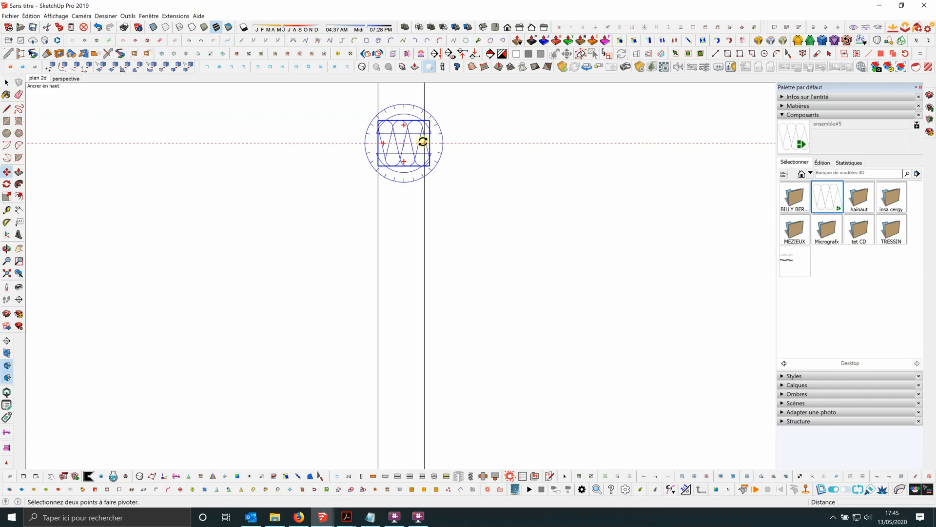
pyautogui.click(424, 142)
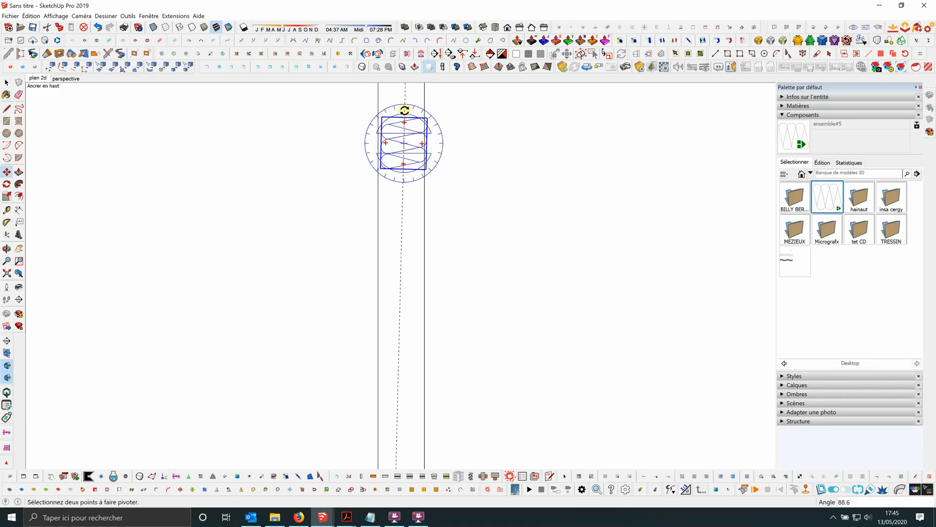
pyautogui.click(403, 111)
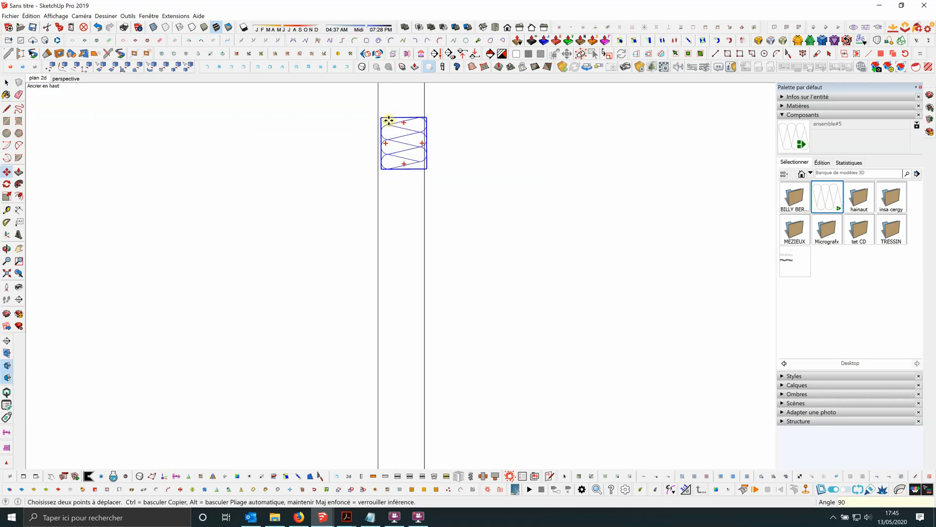
pyautogui.click(405, 138)
pyautogui.scroll(3, 405, 138)
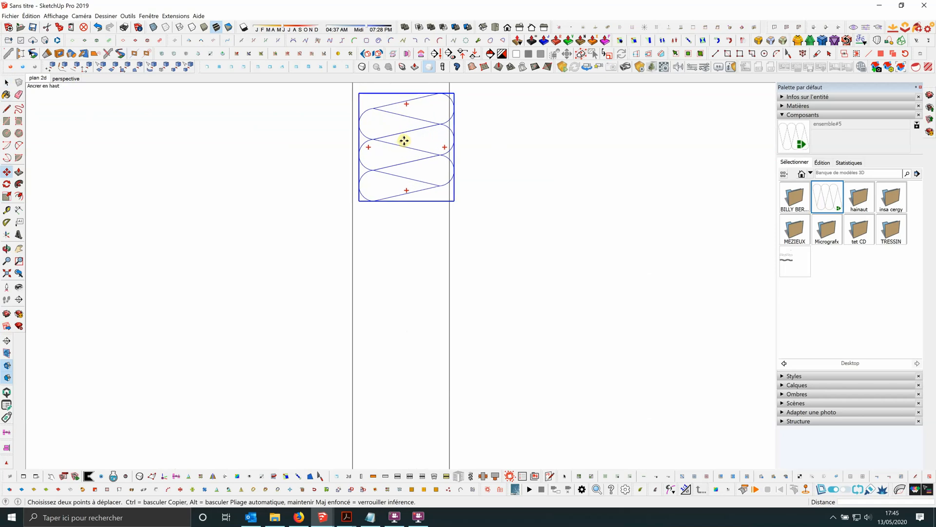
pyautogui.click(398, 141)
pyautogui.scroll(-5, 437, 210)
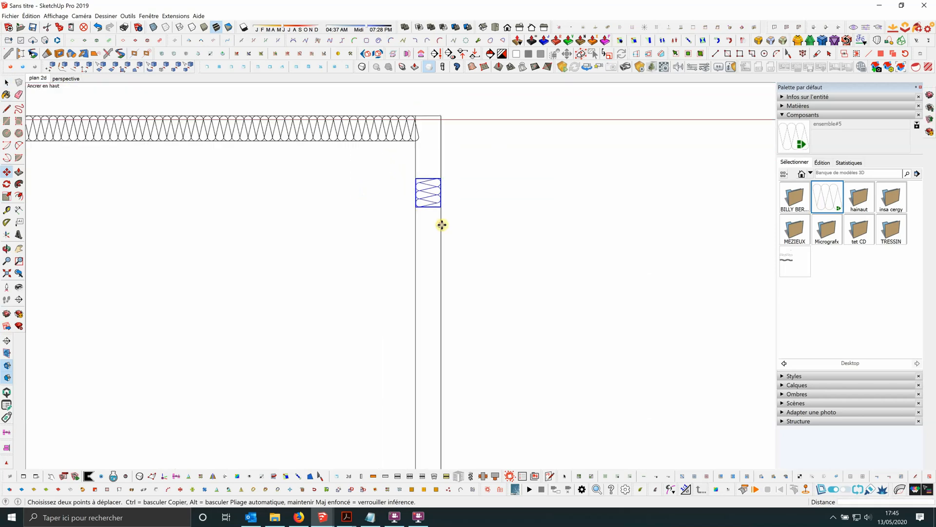
# Scale the rotated insulation upward to the top edge of the wall corner.
pyautogui.click(6, 197)
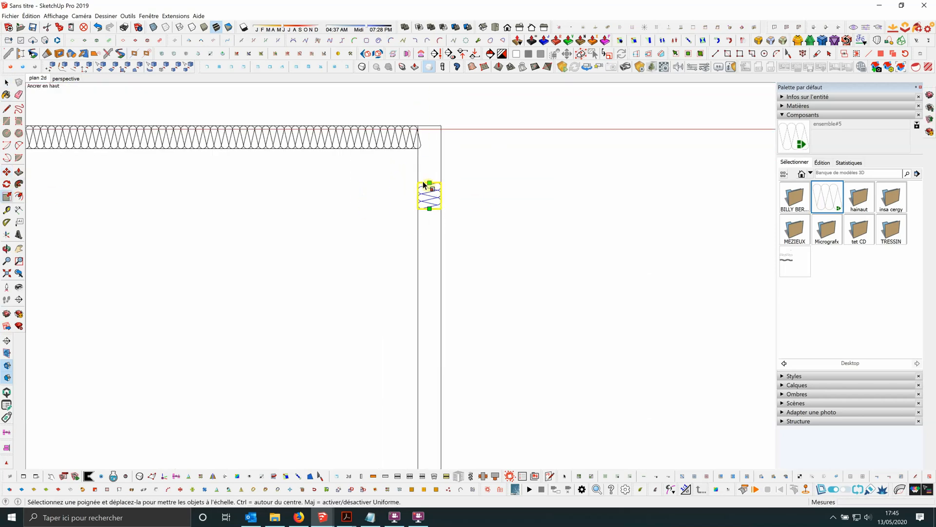
pyautogui.moveTo(429, 183); pyautogui.dragTo(428, 114)
pyautogui.scroll(-3, 432, 137)
pyautogui.scroll(4, 434, 143)
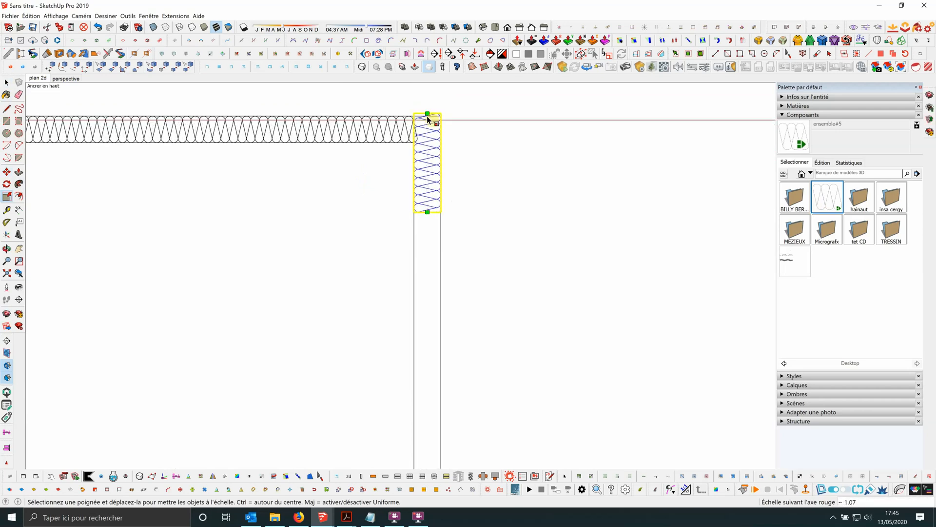
# Extend the insulation down to the lower end of the vertical strip and readjust its upper end to the corner.
pyautogui.moveTo(428, 212); pyautogui.dragTo(428, 299)
pyautogui.scroll(-5, 431, 301)
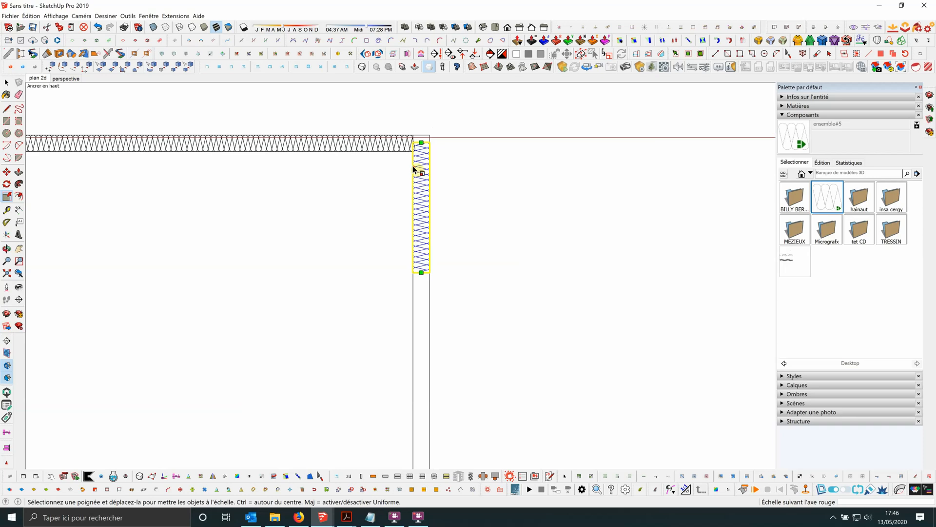
pyautogui.moveTo(426, 218); pyautogui.dragTo(424, 389)
pyautogui.scroll(1, 425, 325)
pyautogui.moveTo(426, 137); pyautogui.dragTo(426, 125)
pyautogui.scroll(-3, 452, 174)
pyautogui.scroll(1, 435, 341)
pyautogui.scroll(3, 431, 334)
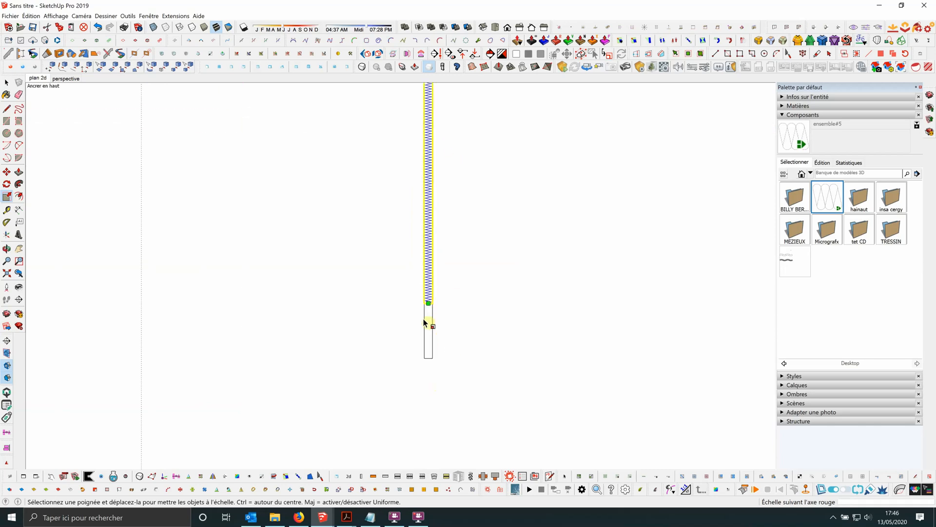
pyautogui.moveTo(430, 300); pyautogui.dragTo(425, 370)
pyautogui.scroll(-1, 482, 329)
pyautogui.press('space')
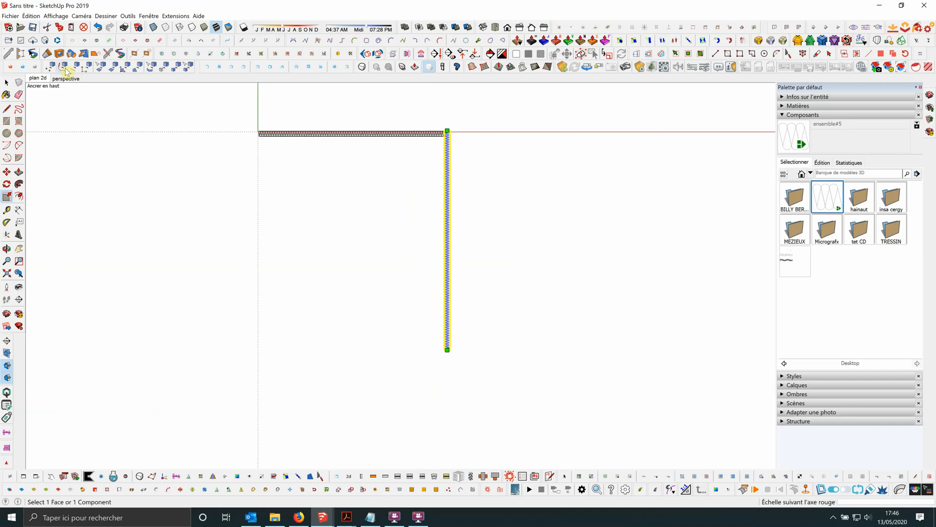
pyautogui.click(478, 203)
# Examine the insulation hachure along both wall strips and at the corner where they meet.
pyautogui.scroll(2, 467, 133)
pyautogui.scroll(4, 468, 132)
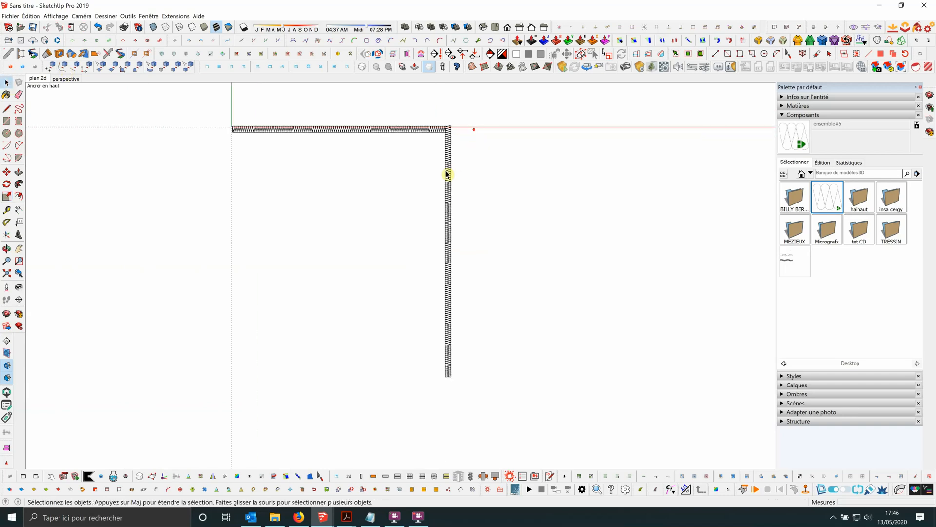
pyautogui.scroll(-3, 468, 136)
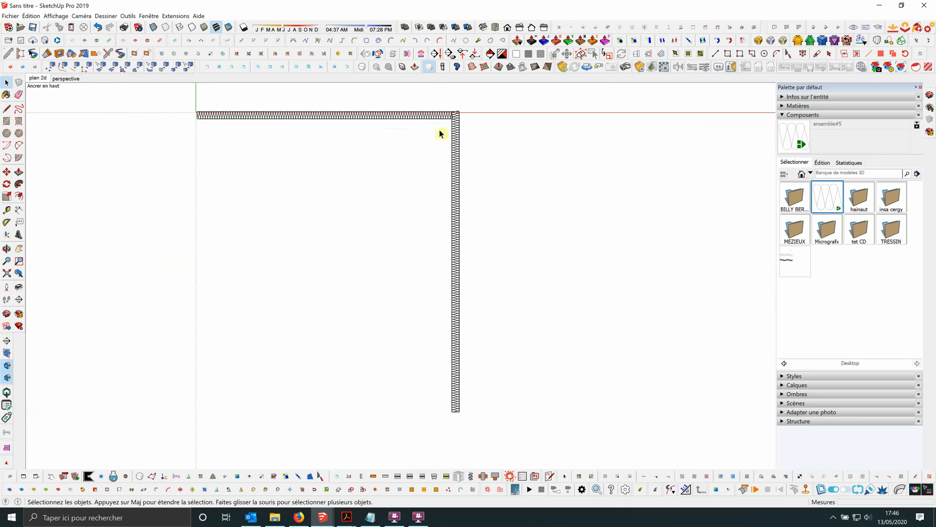
pyautogui.scroll(1, 447, 130)
pyautogui.scroll(-1, 525, 142)
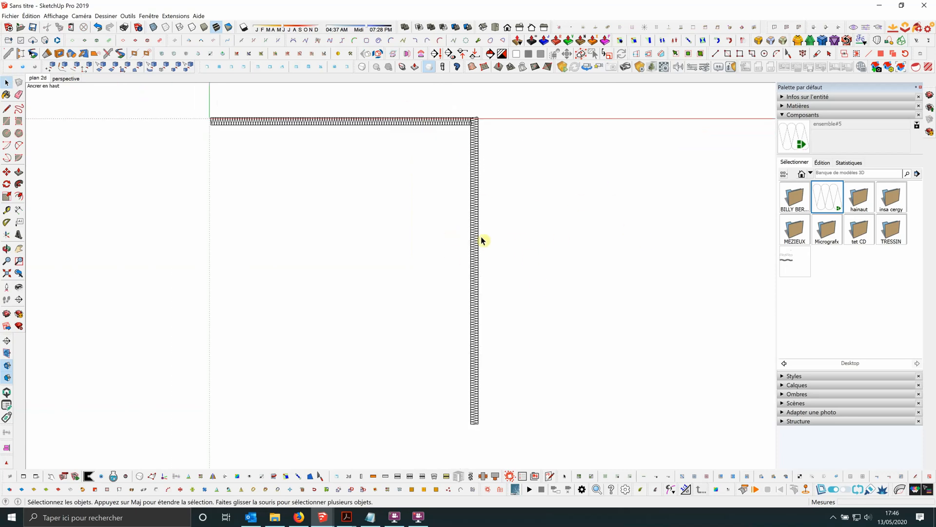
pyautogui.scroll(2, 482, 136)
pyautogui.scroll(2, 224, 89)
pyautogui.scroll(3, 236, 130)
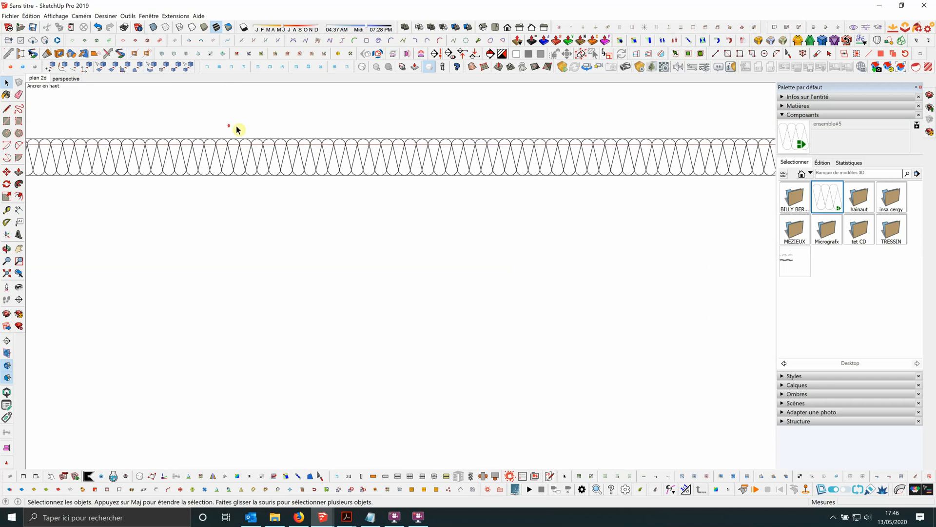
pyautogui.scroll(1, 320, 157)
pyautogui.scroll(-2, 303, 153)
pyautogui.scroll(-2, 341, 138)
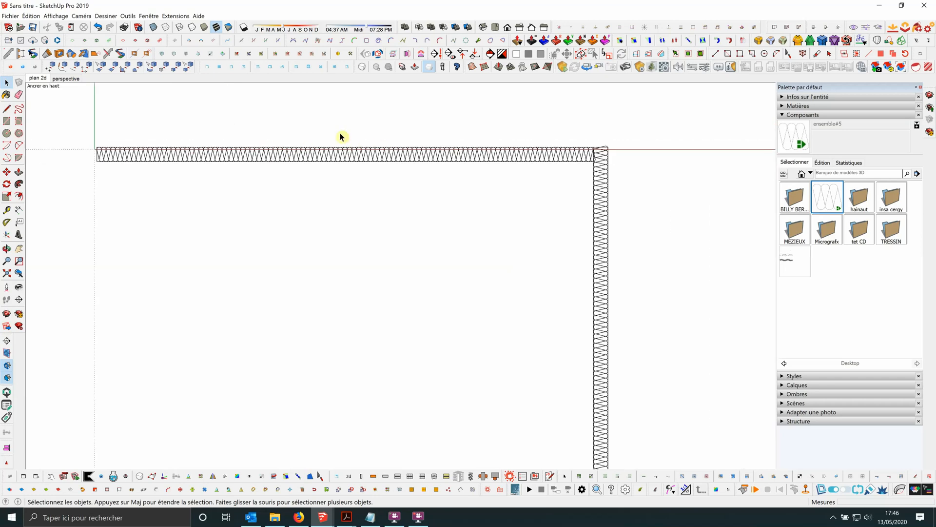
pyautogui.scroll(-1, 259, 123)
pyautogui.scroll(-1, 258, 123)
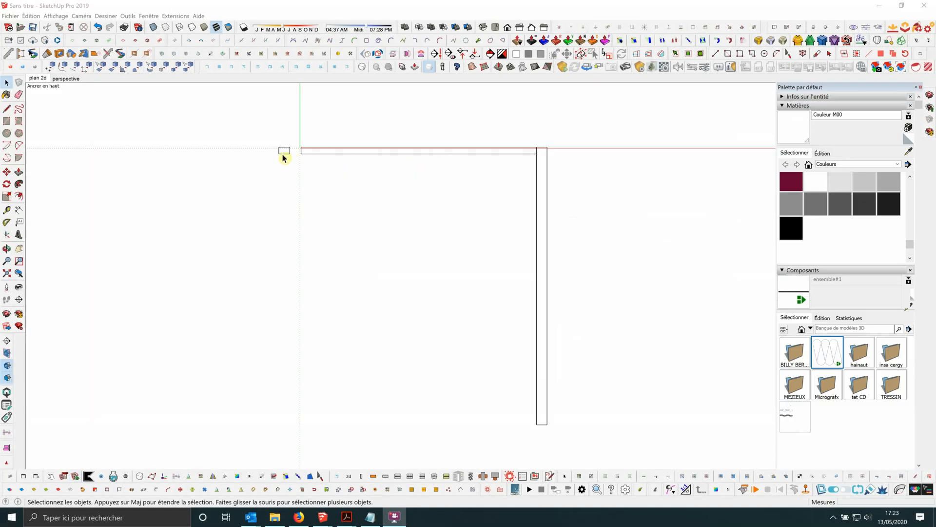
# Sample the hachure texture material from the small rectangle beside the horizontal wall strip.
pyautogui.scroll(10, 284, 157)
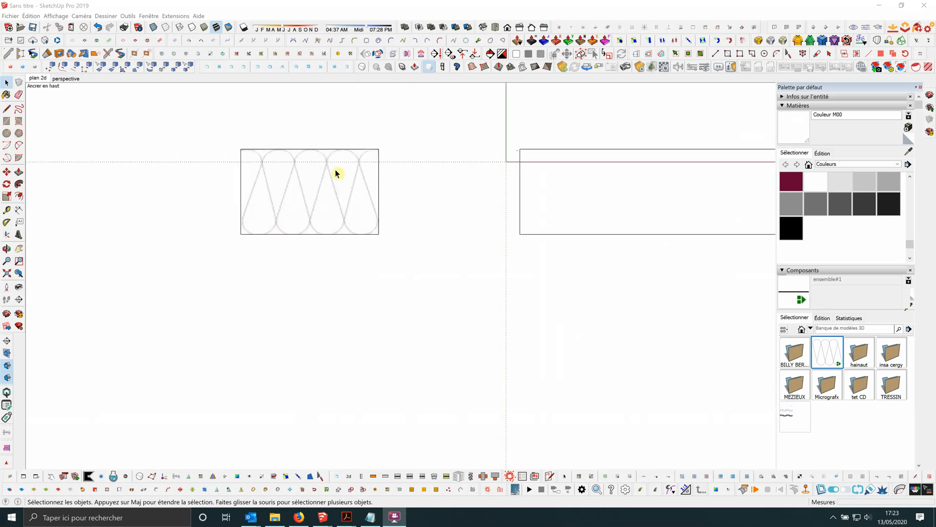
pyautogui.scroll(-4, 269, 191)
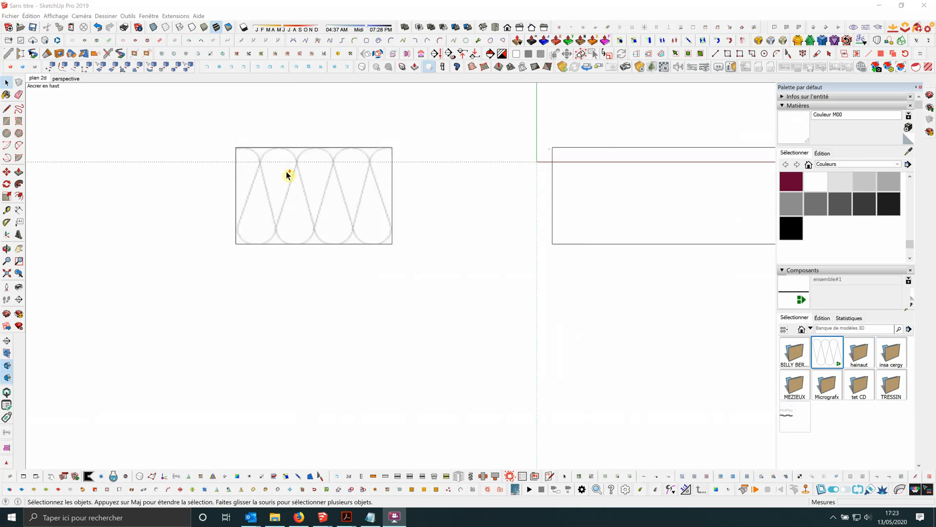
pyautogui.scroll(-5, 275, 168)
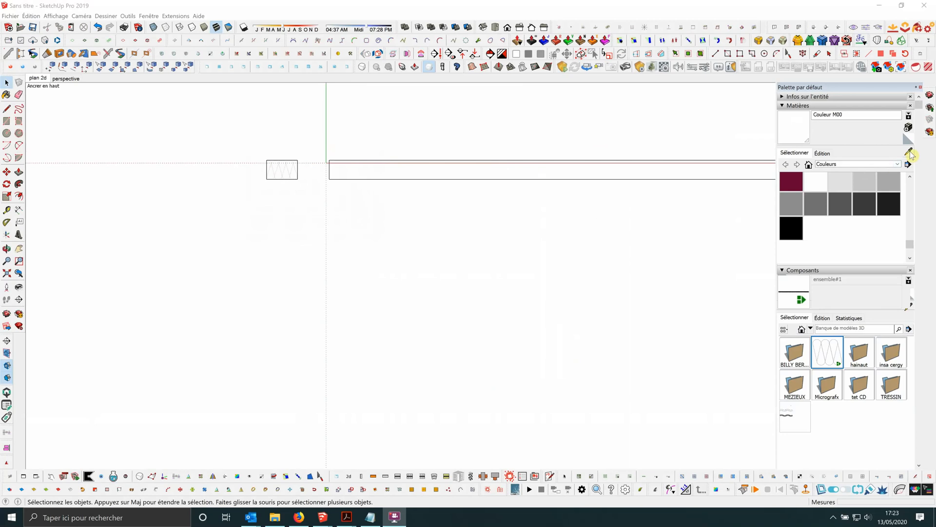
pyautogui.click(908, 152)
pyautogui.click(286, 168)
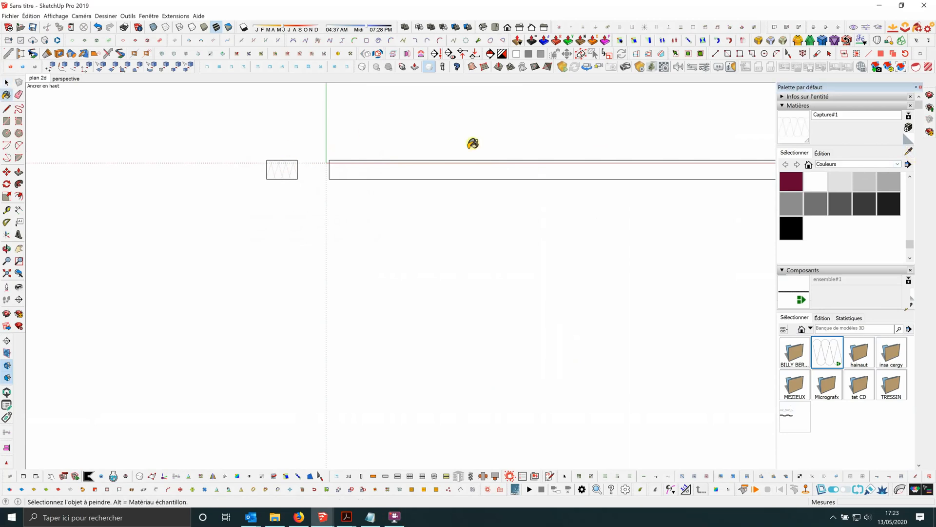
# Open the wall group for editing and paint the faces of both wall strips with the sampled Capture#1 texture.
pyautogui.scroll(-1, 320, 155)
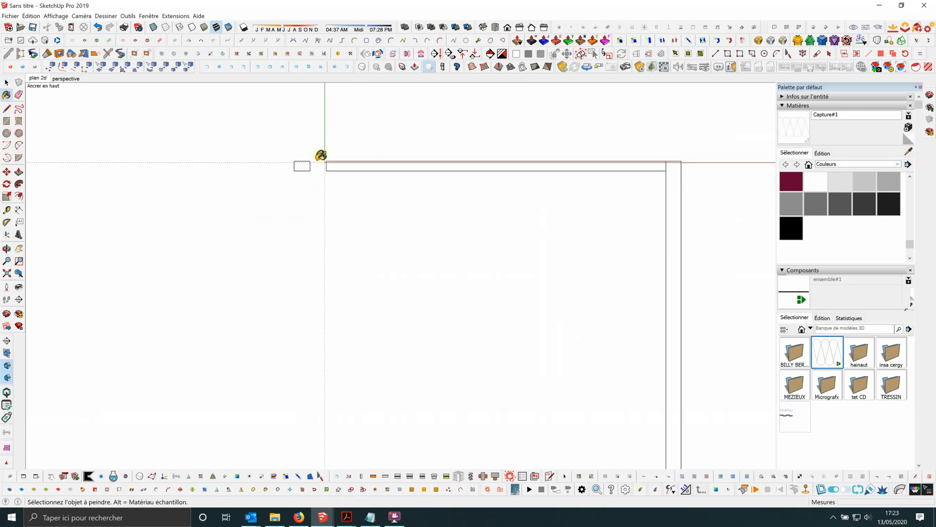
pyautogui.scroll(3, 409, 161)
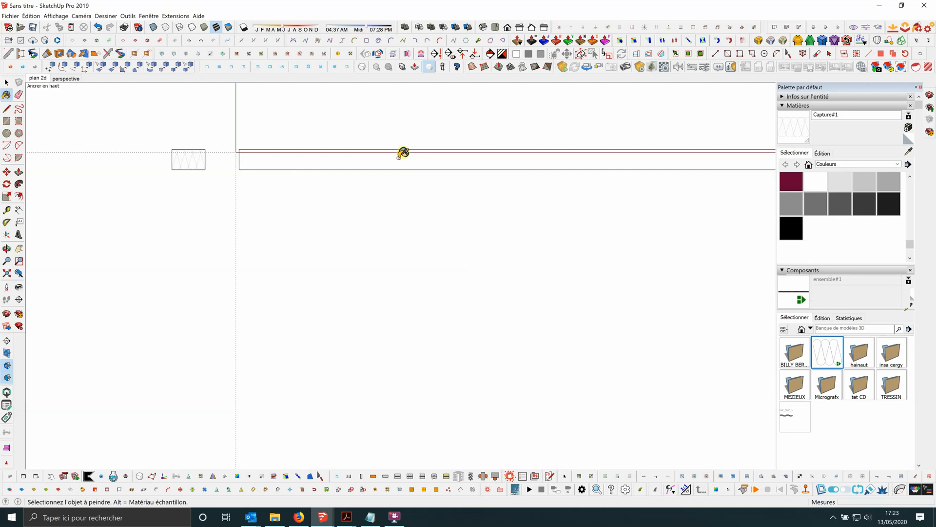
pyautogui.scroll(-1, 262, 145)
pyautogui.press('space')
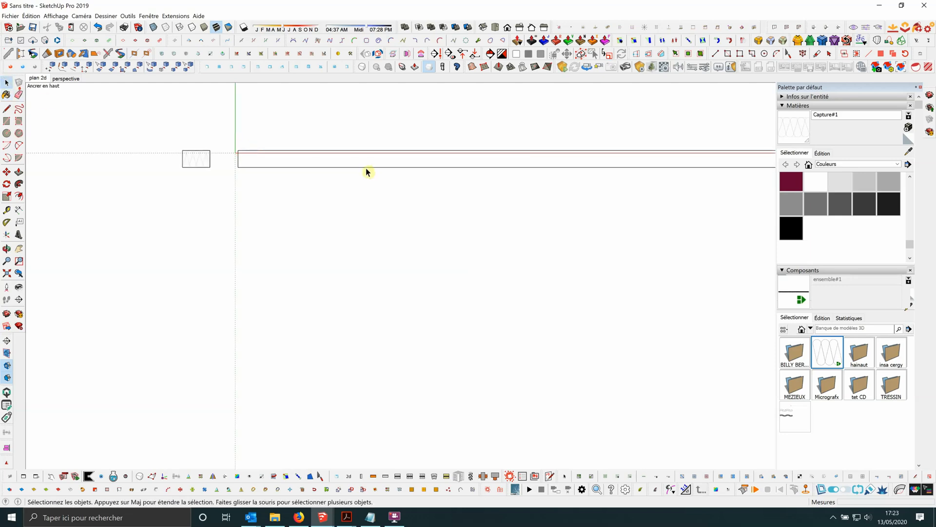
pyautogui.doubleClick(357, 160)
pyautogui.tripleClick(355, 160)
pyautogui.scroll(-3, 210, 131)
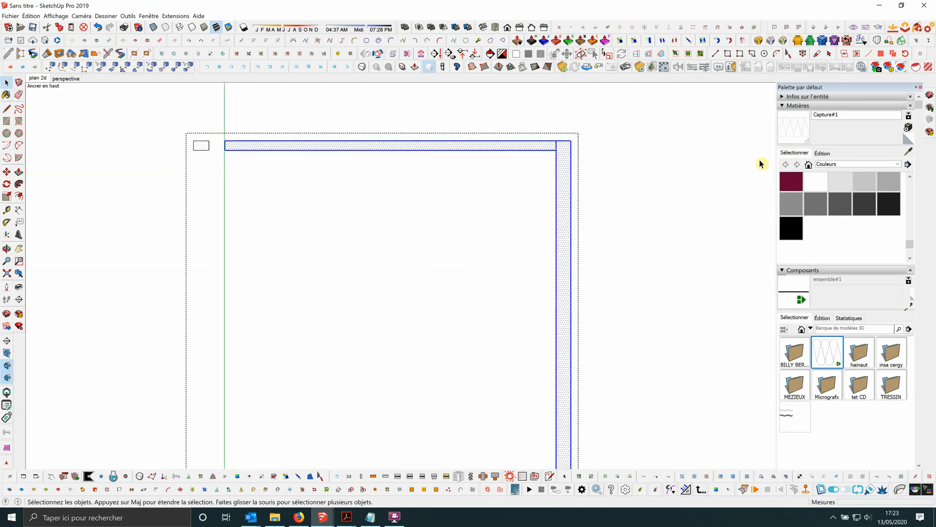
pyautogui.click(795, 129)
pyautogui.scroll(8, 443, 140)
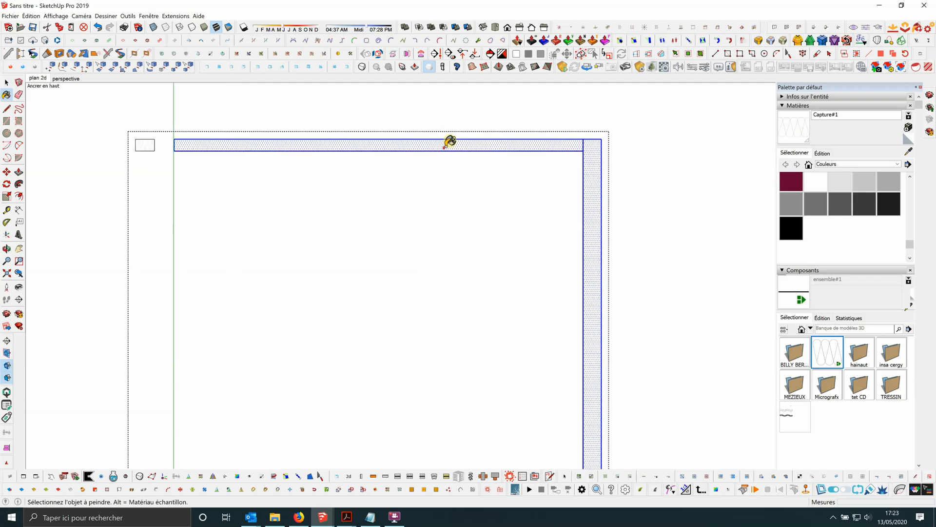
pyautogui.scroll(-6, 429, 124)
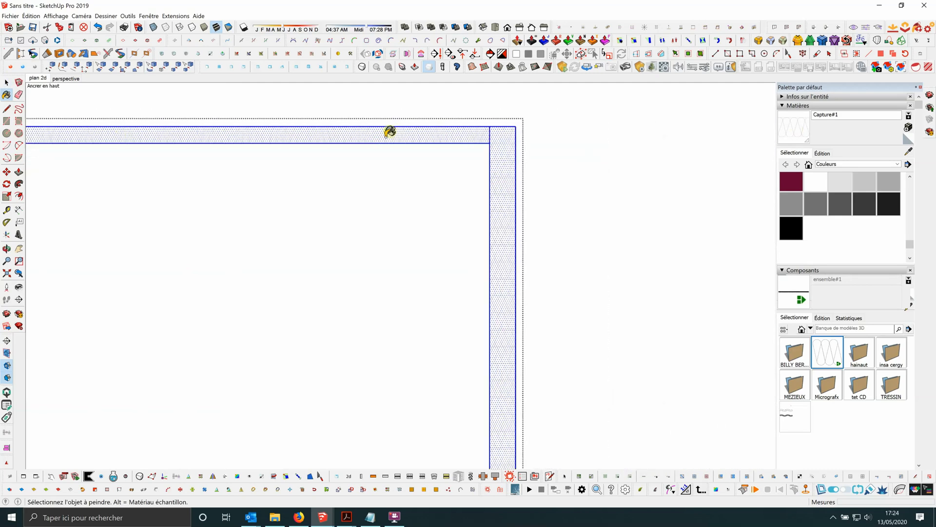
pyautogui.scroll(-2, 400, 117)
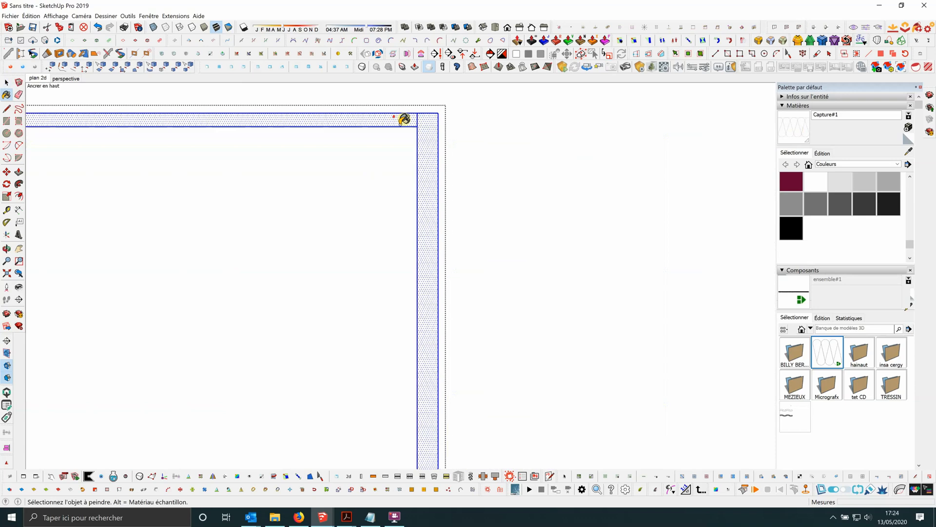
pyautogui.click(7, 84)
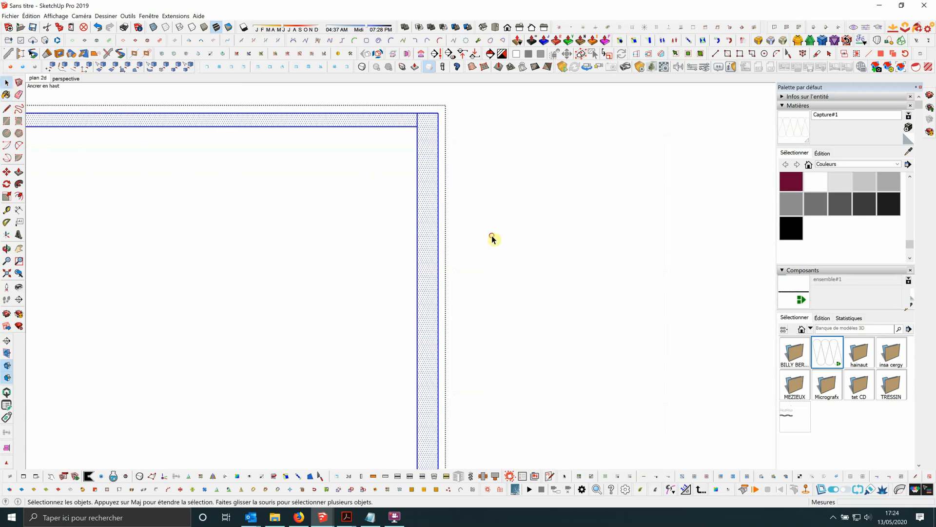
pyautogui.click(492, 236)
# Select the vertical strip's face inside the wall group and start positioning its texture.
pyautogui.scroll(3, 442, 215)
pyautogui.click(424, 222)
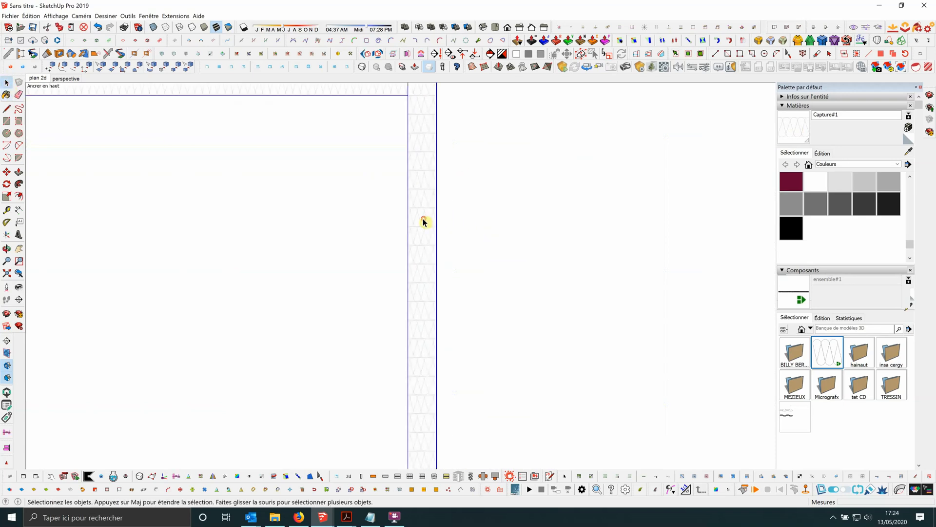
pyautogui.doubleClick(423, 221)
pyautogui.scroll(-2, 423, 222)
pyautogui.click(422, 221)
pyautogui.scroll(3, 427, 214)
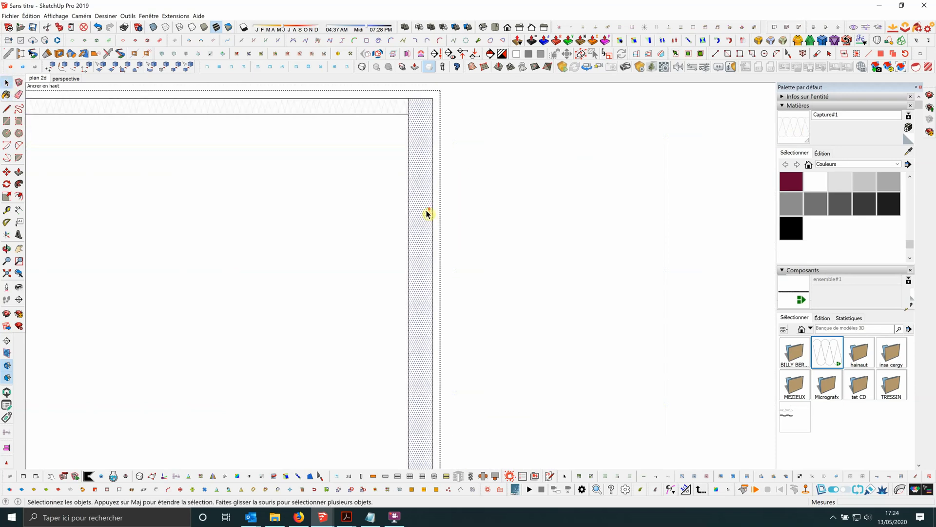
pyautogui.scroll(-1, 422, 193)
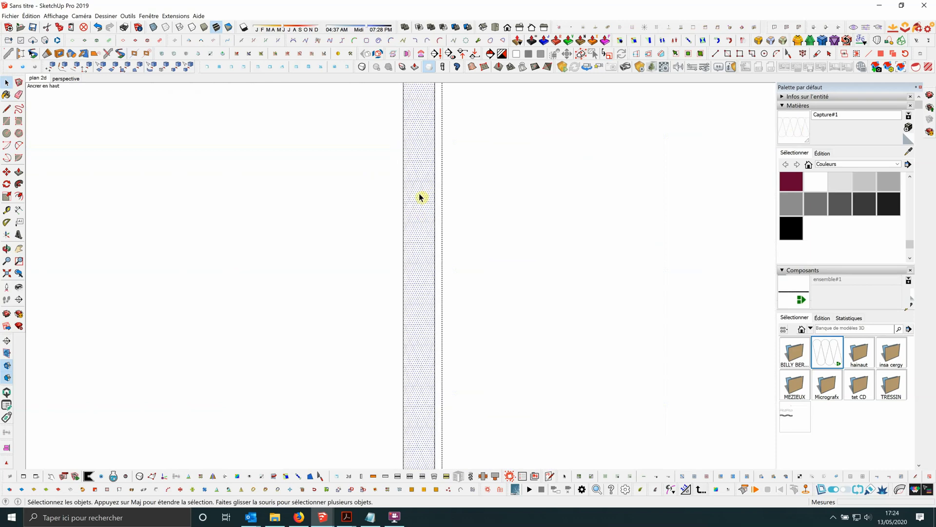
pyautogui.rightClick(420, 196)
pyautogui.moveTo(455, 270)
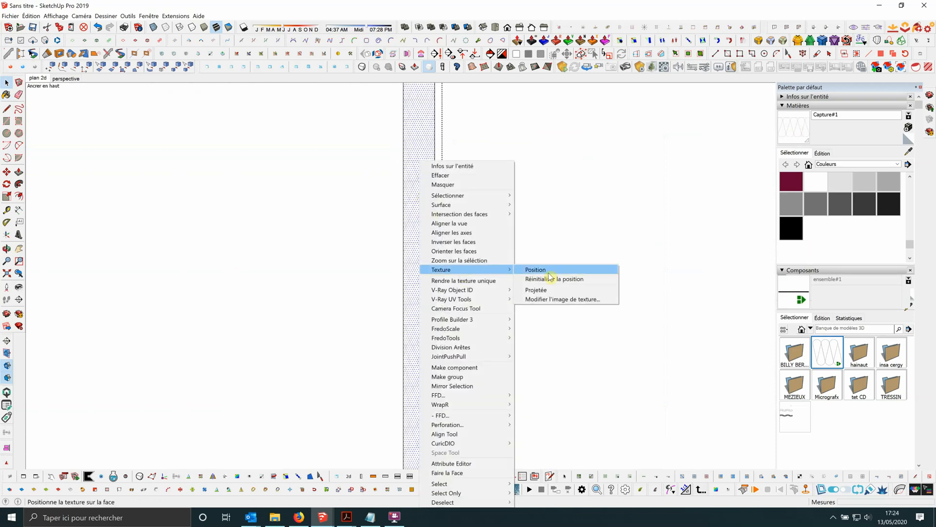
pyautogui.click(548, 269)
pyautogui.scroll(4, 464, 192)
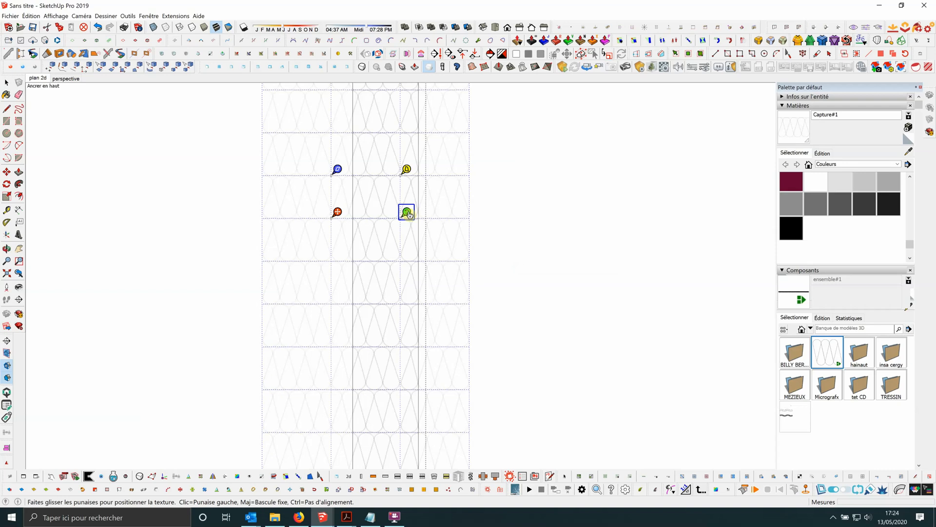
# Rotate the vertical strip's texture a quarter turn and align its tile edge with the strip's outer edge.
pyautogui.moveTo(409, 215); pyautogui.dragTo(346, 148)
pyautogui.scroll(3, 401, 178)
pyautogui.scroll(-4, 389, 196)
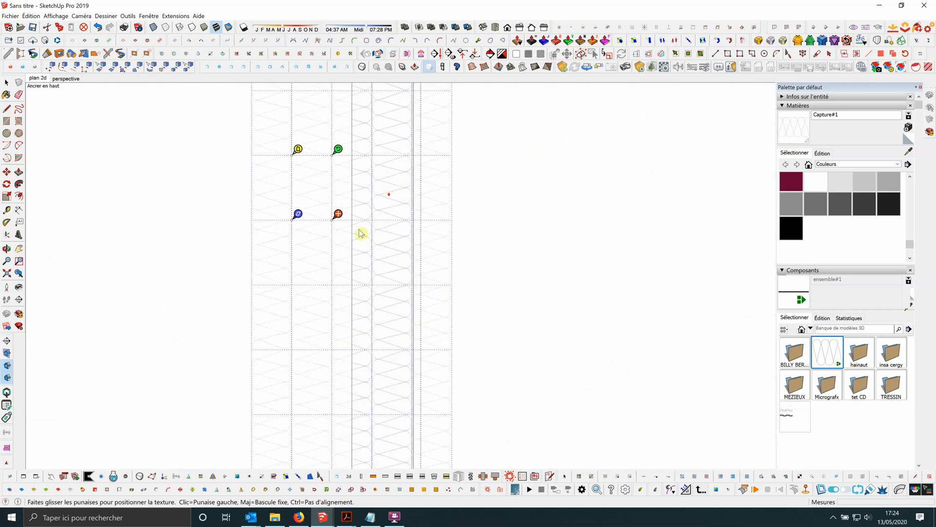
pyautogui.scroll(3, 361, 229)
pyautogui.moveTo(388, 216); pyautogui.dragTo(498, 216)
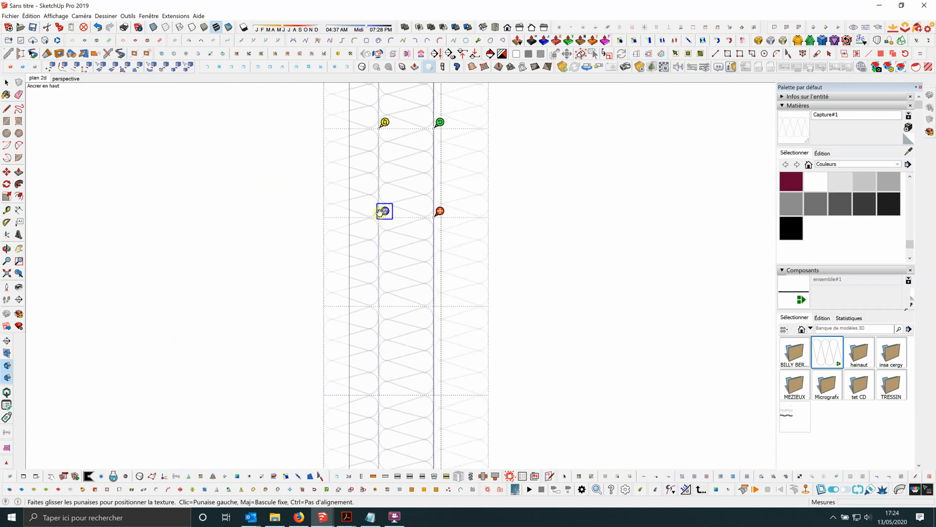
# Stretch the vertical strip's texture so one tile spans its full width, then apply the positioning and close the wall group.
pyautogui.moveTo(380, 212); pyautogui.dragTo(356, 212)
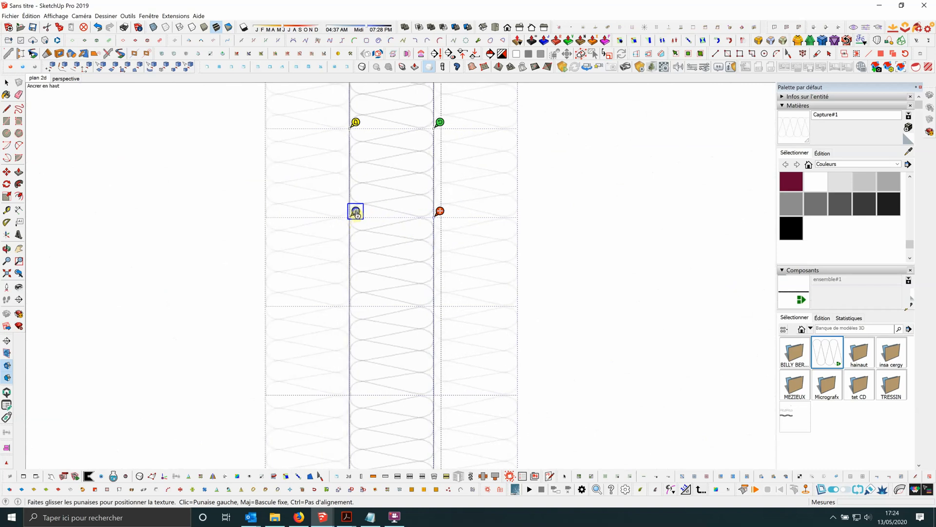
pyautogui.scroll(-3, 357, 210)
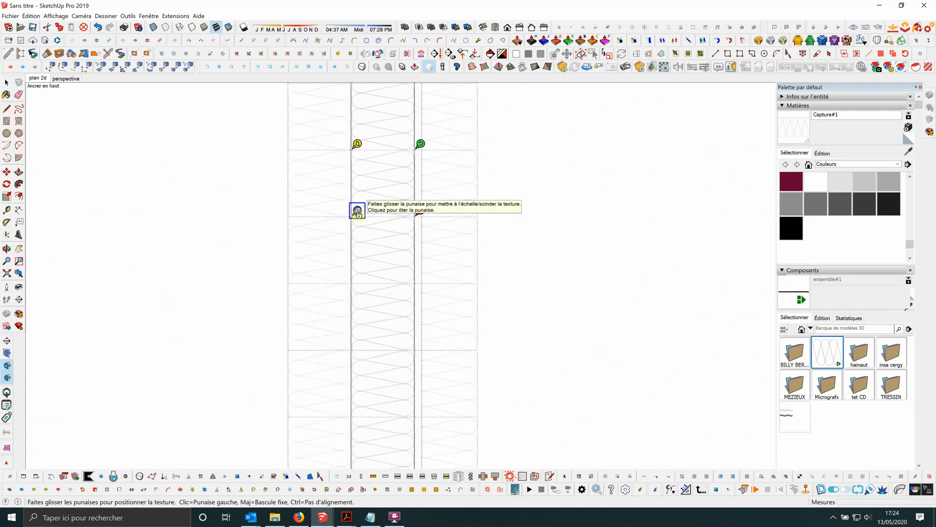
pyautogui.click(483, 219)
pyautogui.scroll(-2, 362, 195)
pyautogui.click(482, 205)
# Examine how the hachure texture on both wall strips displays around their corner at close and distant views.
pyautogui.scroll(-2, 409, 189)
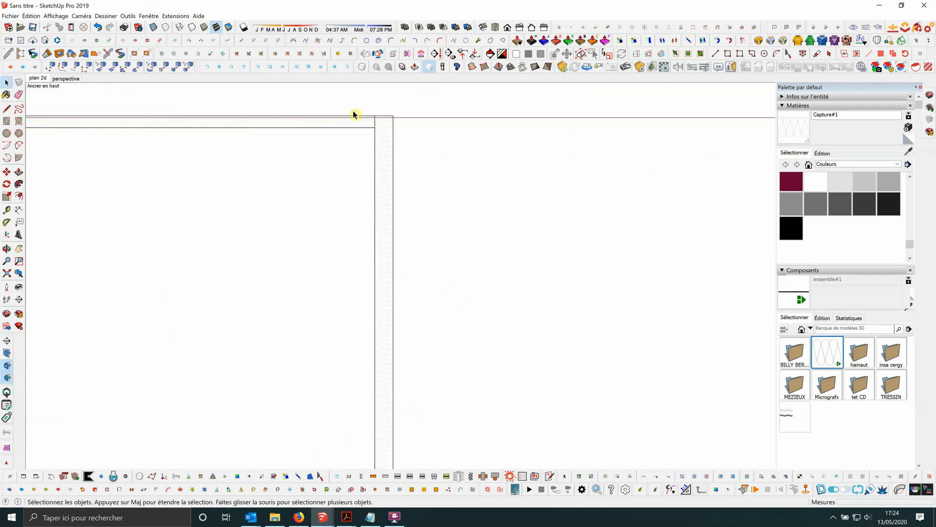
pyautogui.scroll(4, 357, 119)
pyautogui.scroll(-4, 400, 119)
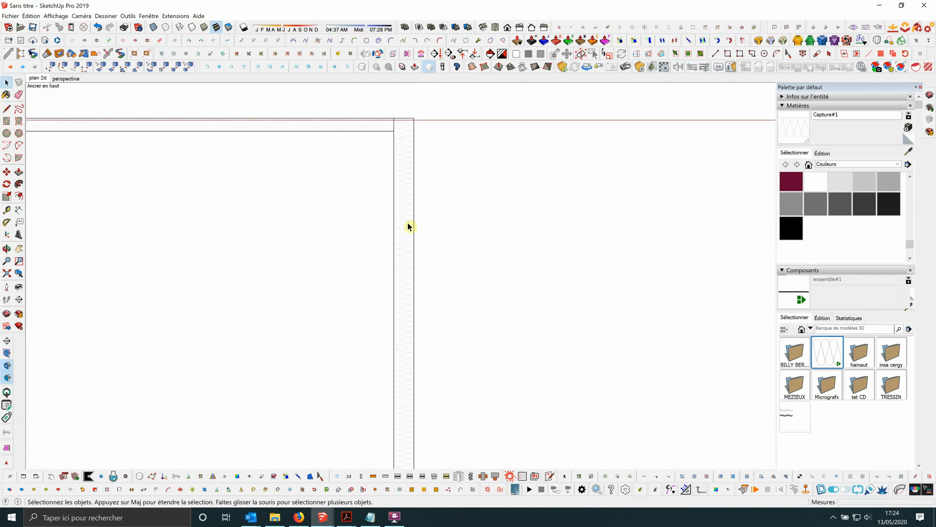
pyautogui.scroll(-3, 403, 178)
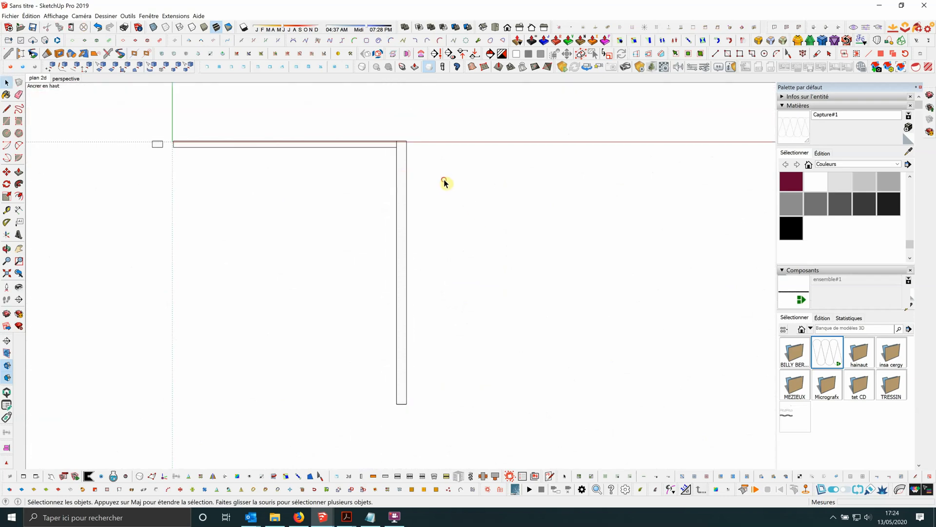
pyautogui.scroll(5, 406, 161)
pyautogui.scroll(-3, 420, 146)
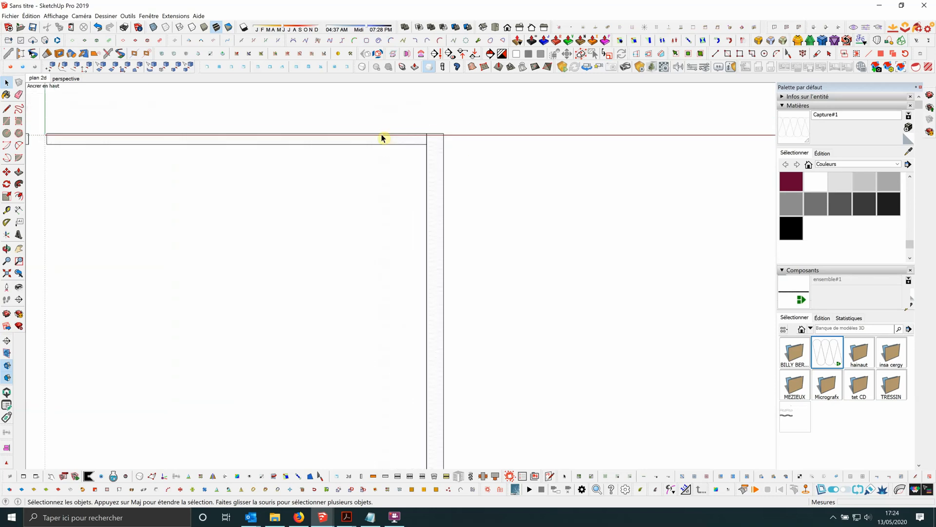
pyautogui.scroll(4, 502, 162)
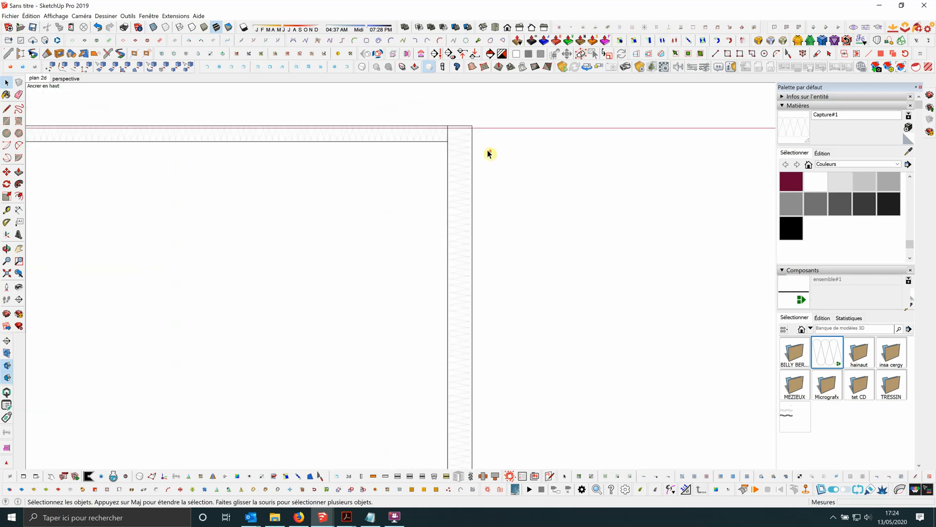